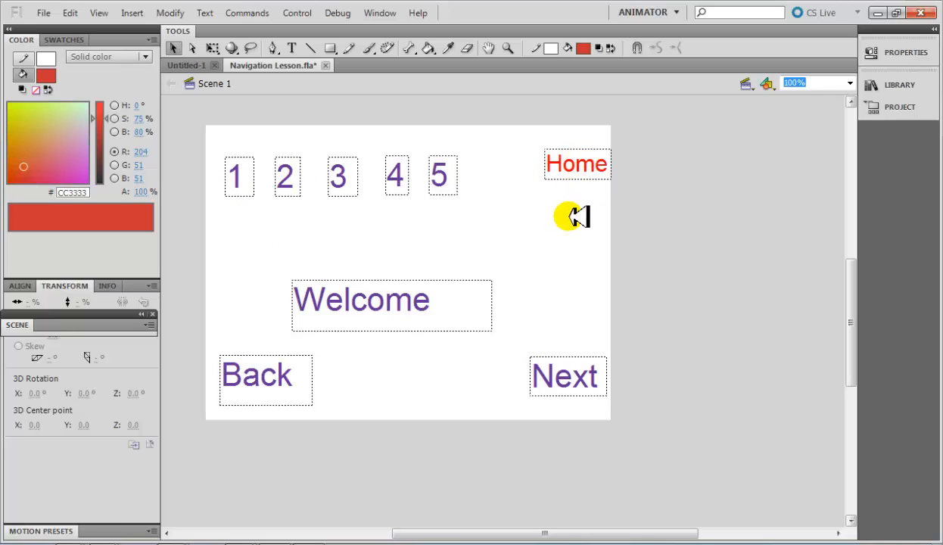
click(574, 160)
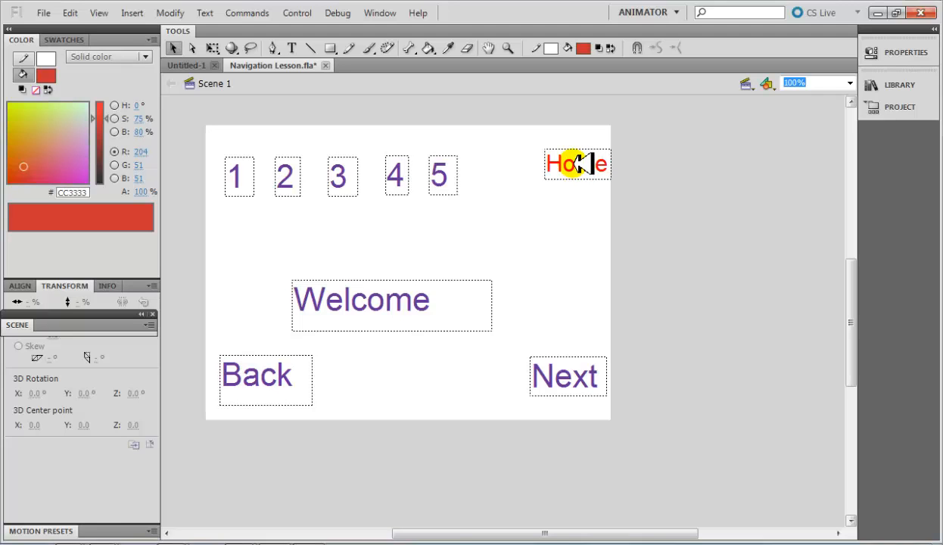
click(581, 164)
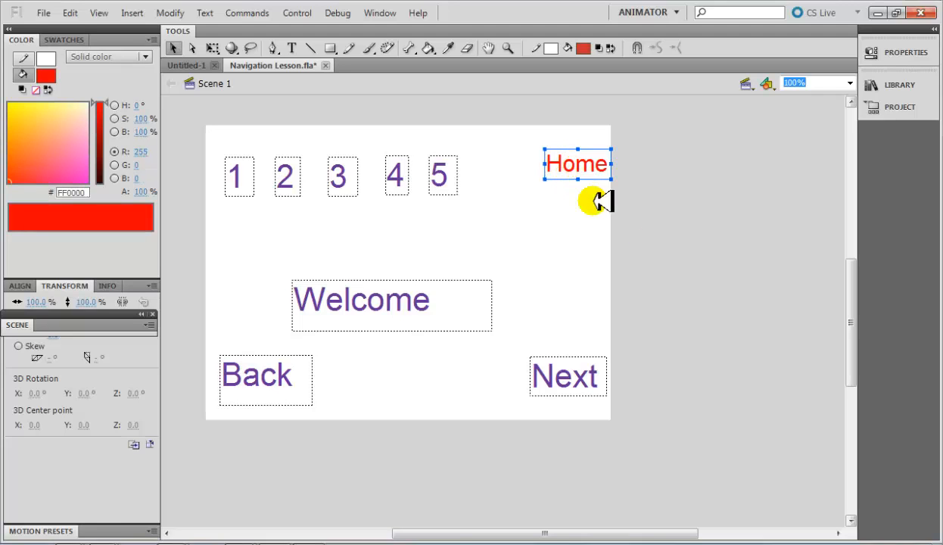
click(696, 236)
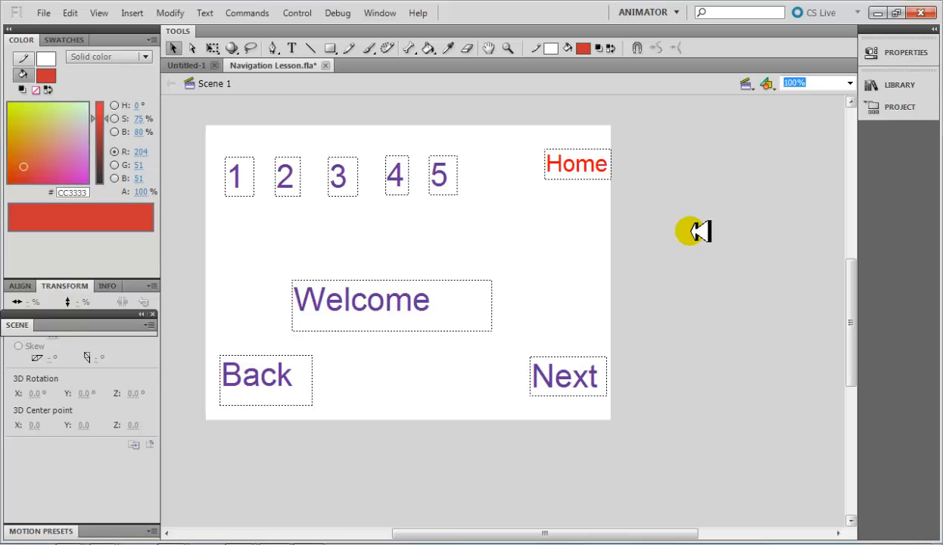
Create a new ActionScript 3.0 document with the default 550 × 400 px stage and 24 fps frame rate.
click(46, 13)
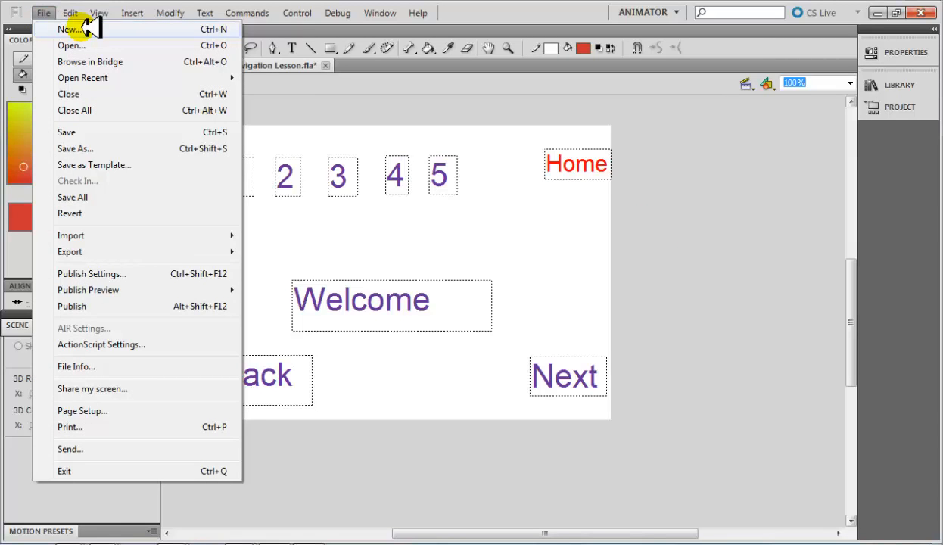
click(43, 13)
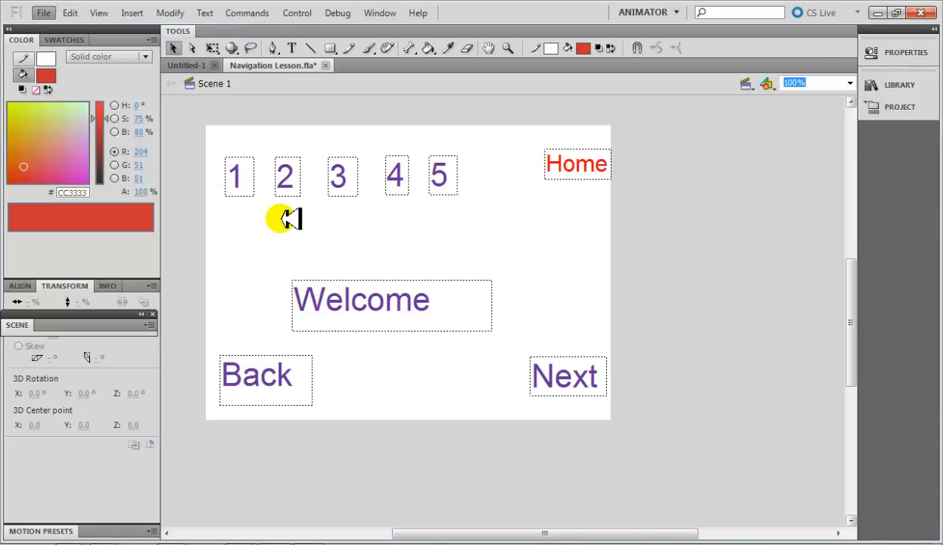
key(ctrl+n)
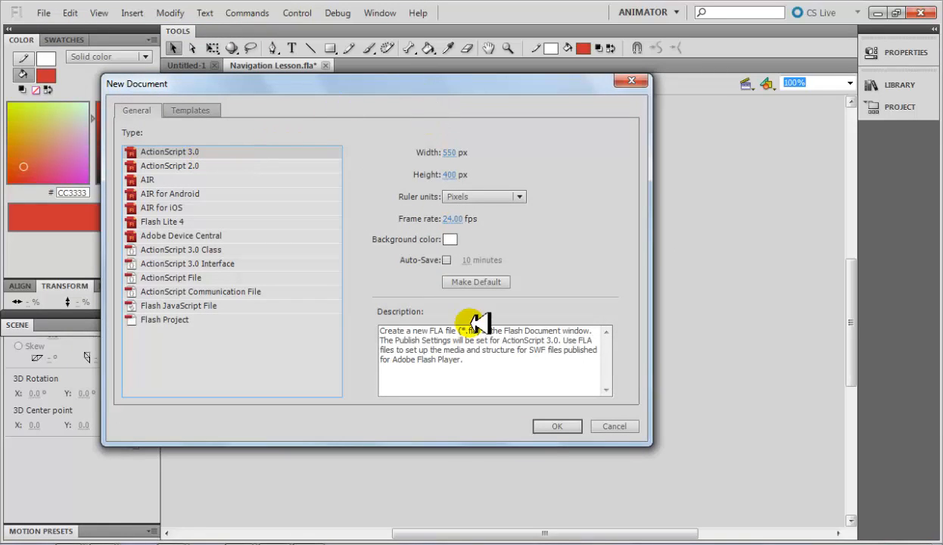
drag(505, 89, 560, 79)
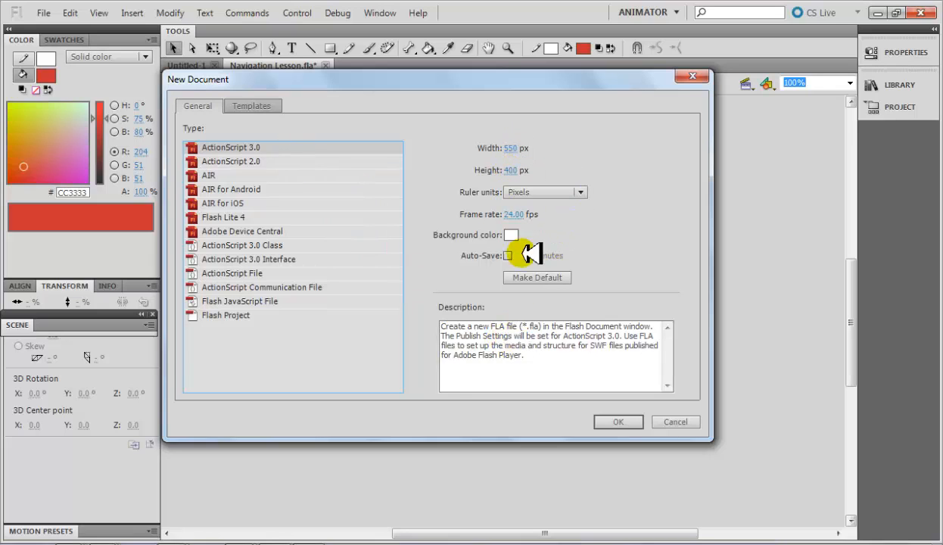
click(617, 426)
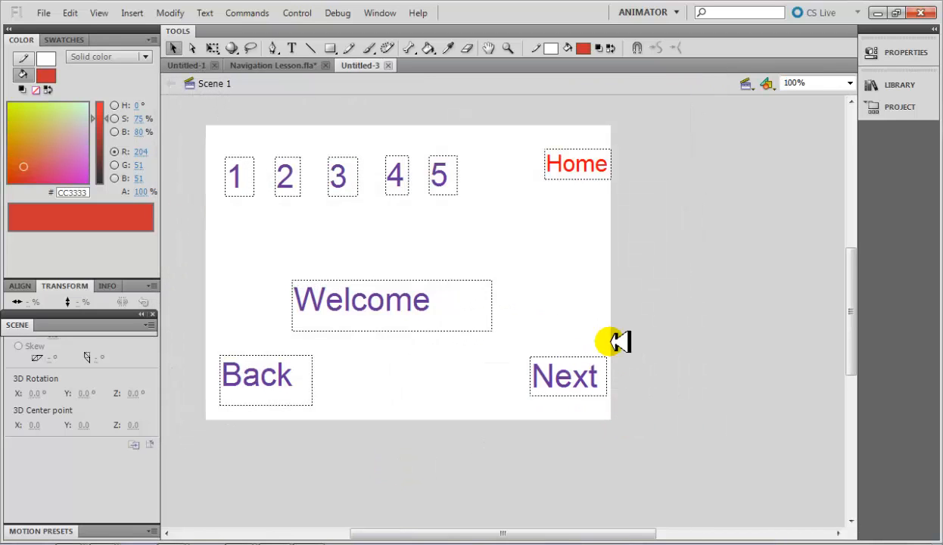
click(280, 65)
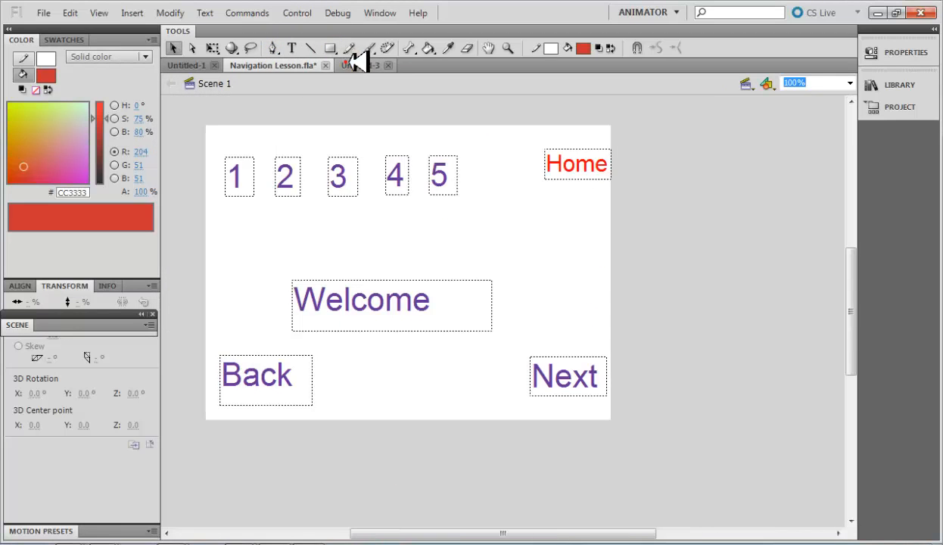
click(357, 65)
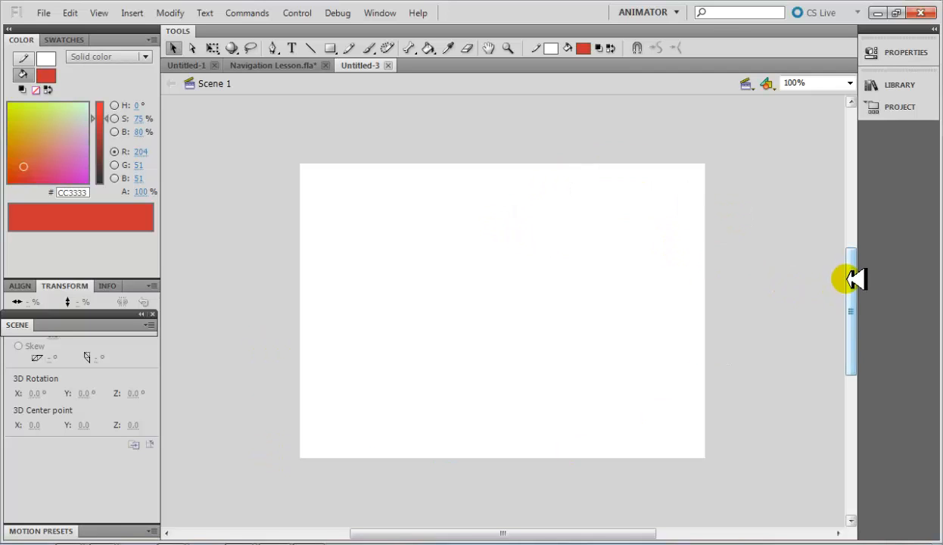
Show the Timeline, shrink it to a short strip and place it below the stage.
mouse_move(851, 264)
mouse_down()
mouse_move(858, 274)
mouse_move(854, 261)
mouse_up()
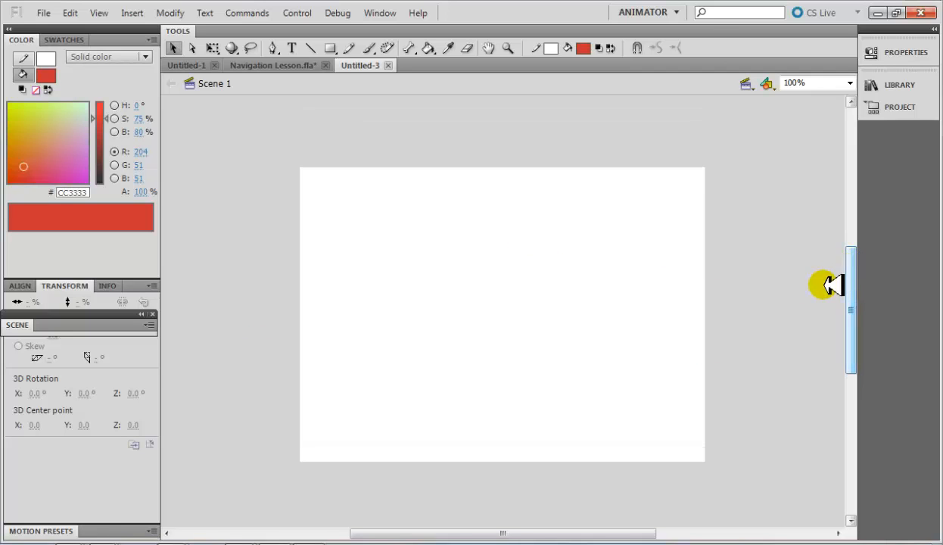
click(380, 13)
click(472, 50)
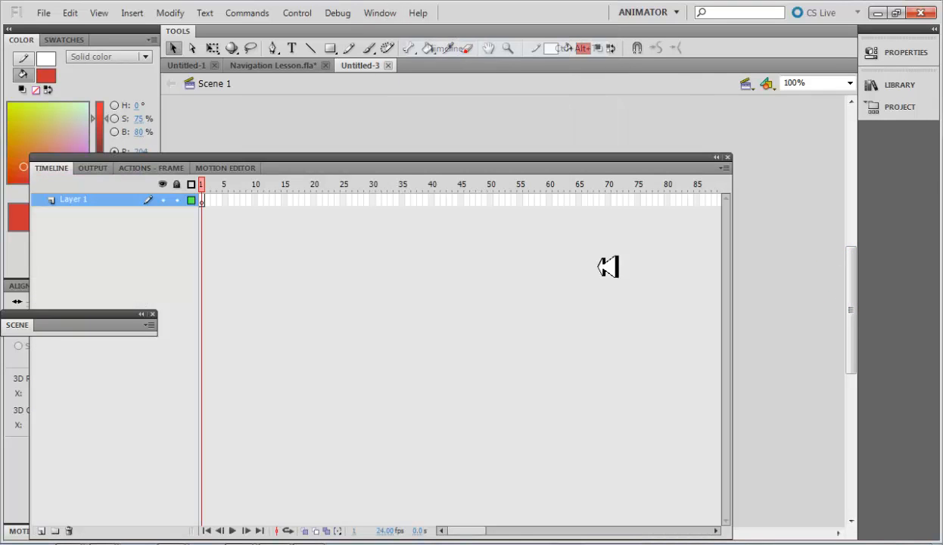
click(374, 150)
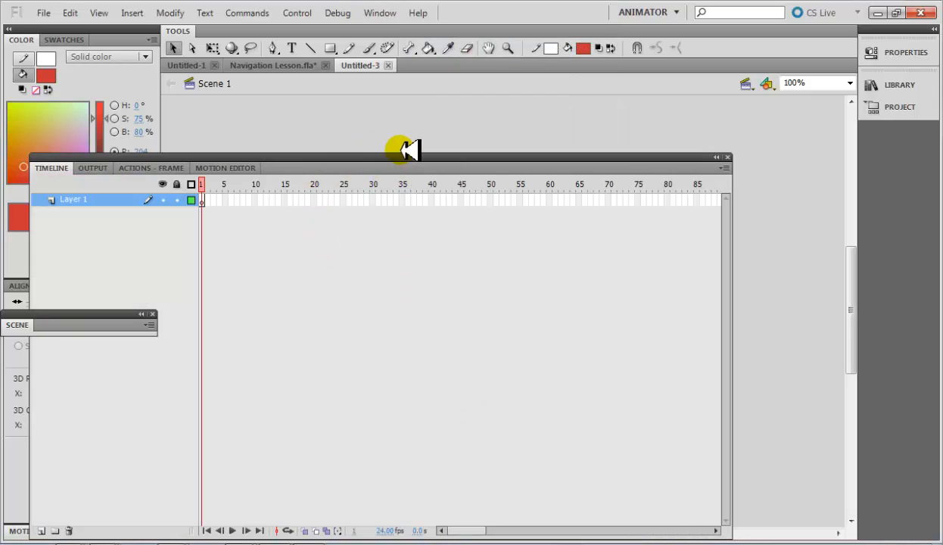
drag(394, 159, 752, 208)
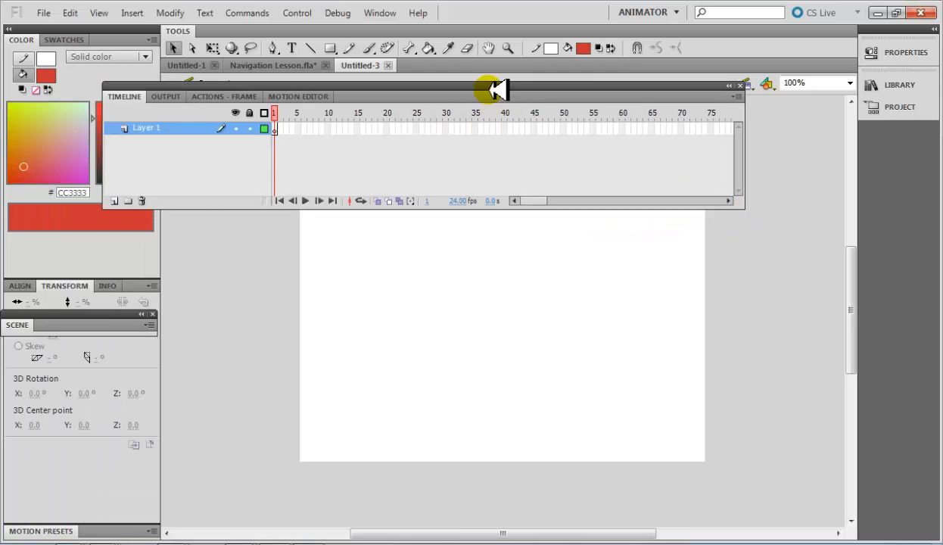
drag(498, 92, 562, 471)
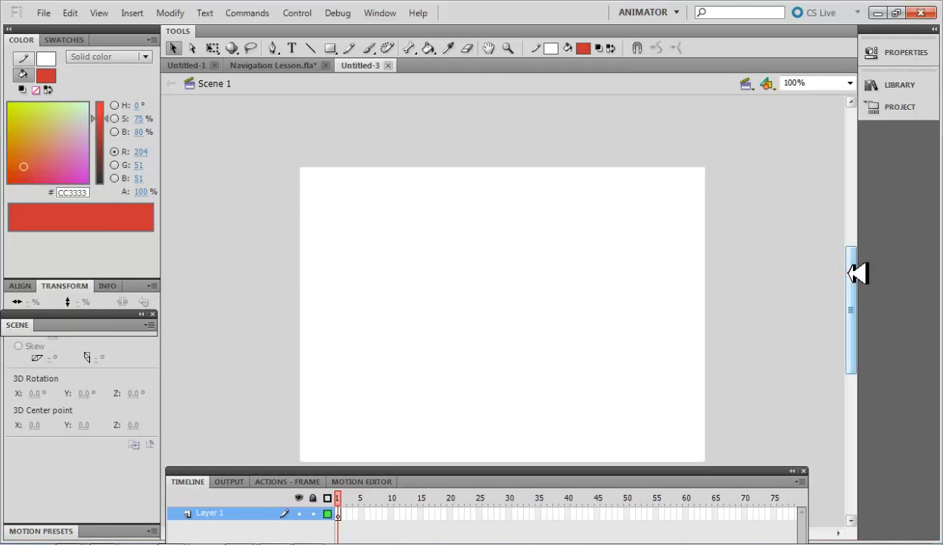
mouse_move(849, 271)
mouse_down()
mouse_move(855, 295)
mouse_move(855, 281)
mouse_up()
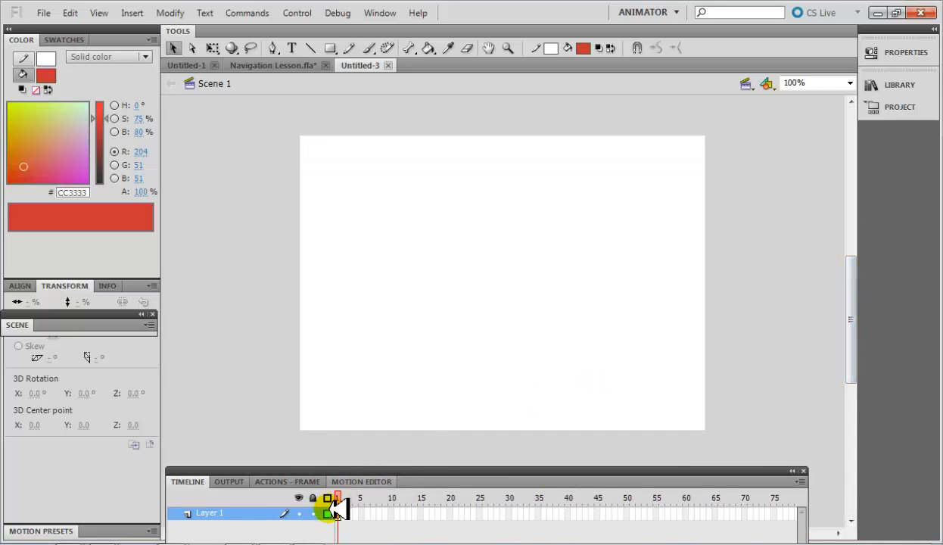
drag(369, 475, 375, 449)
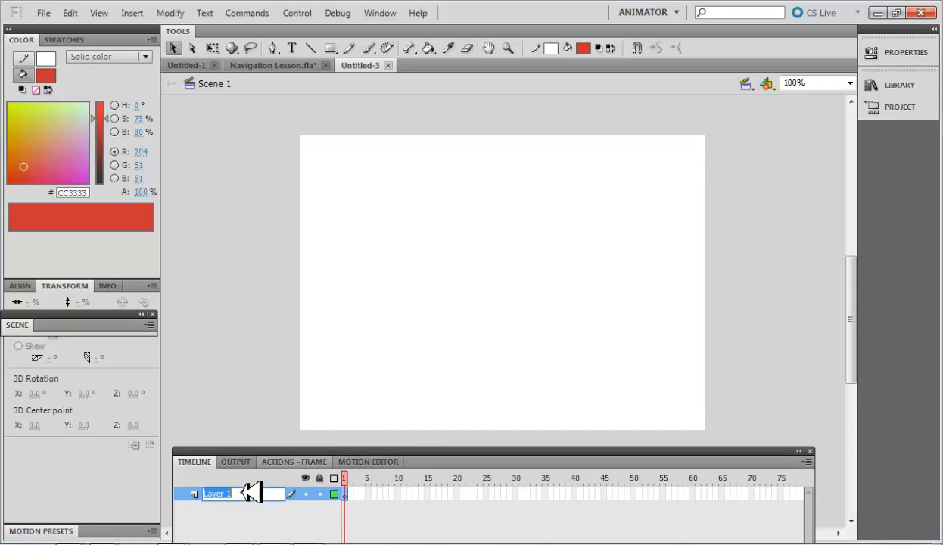
Rename Layer 1 as Buttons.
key(Caps_Lock)
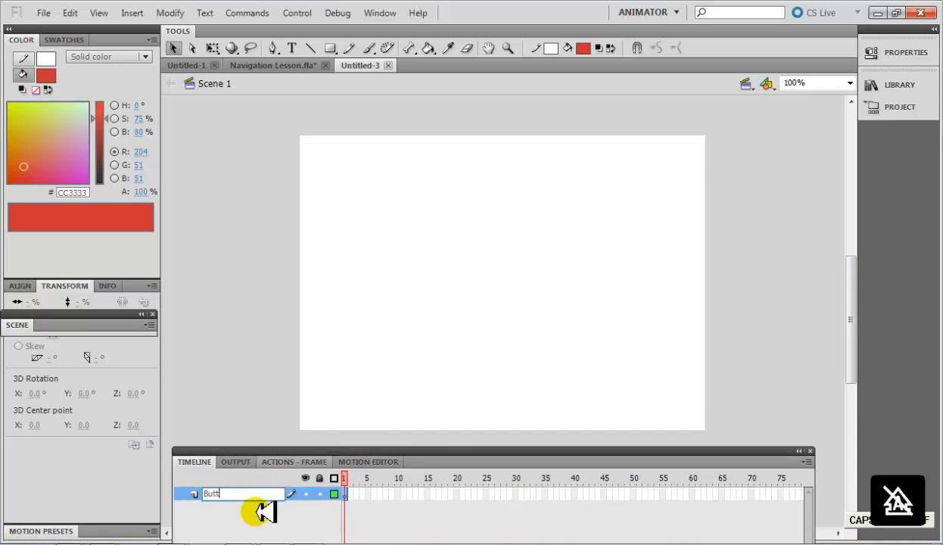
text(ons)
key(Return)
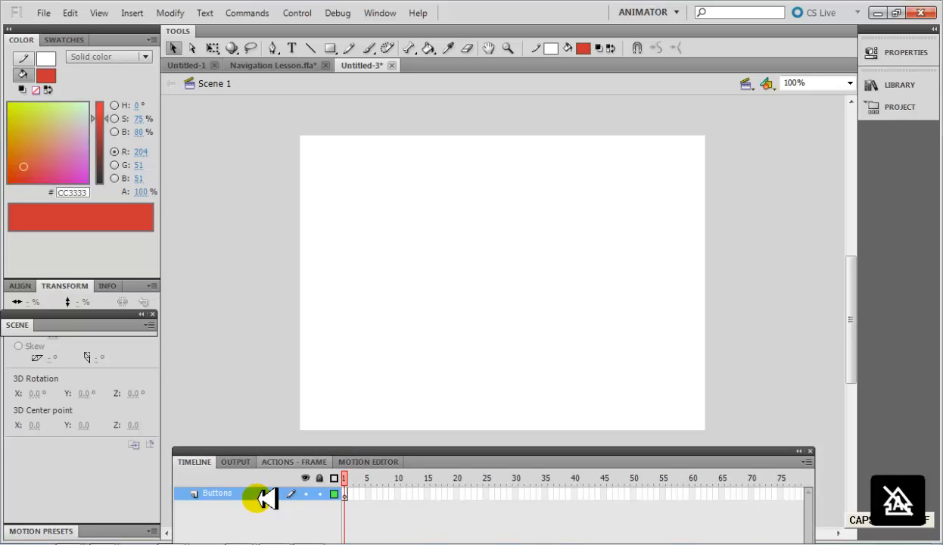
Rename the document's only layer as Menu.
double_click(259, 493)
drag(257, 493, 92, 470)
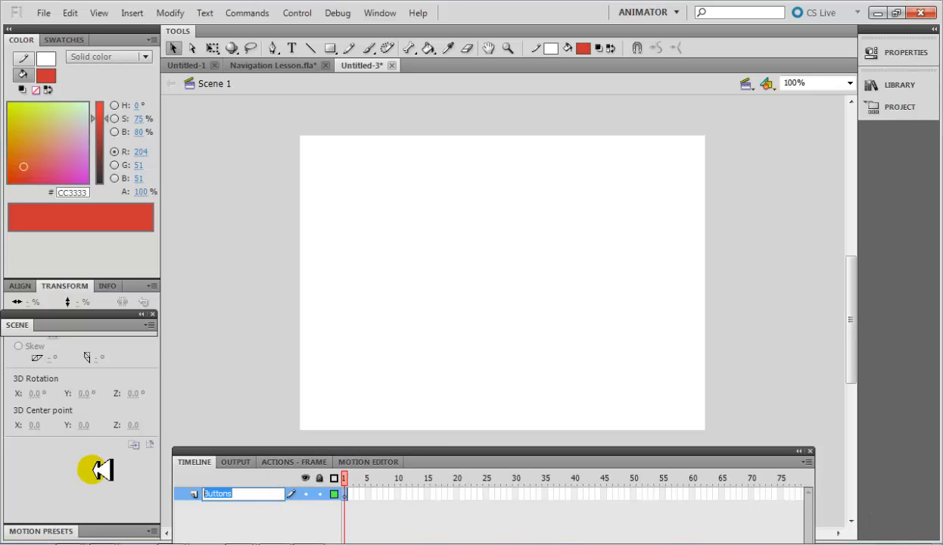
text(Menu)
key(Return)
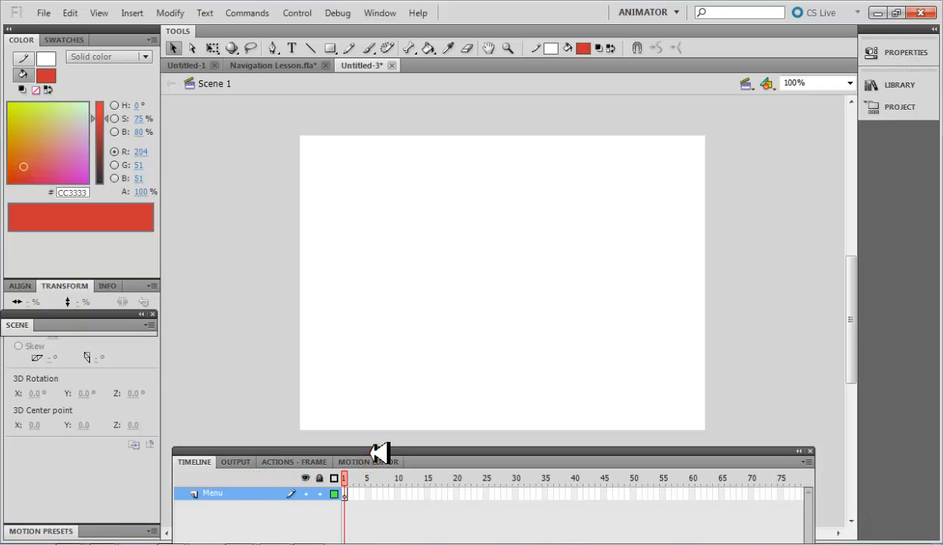
Add a new layer above the Menu layer and name it Content.
drag(379, 448, 369, 381)
click(183, 496)
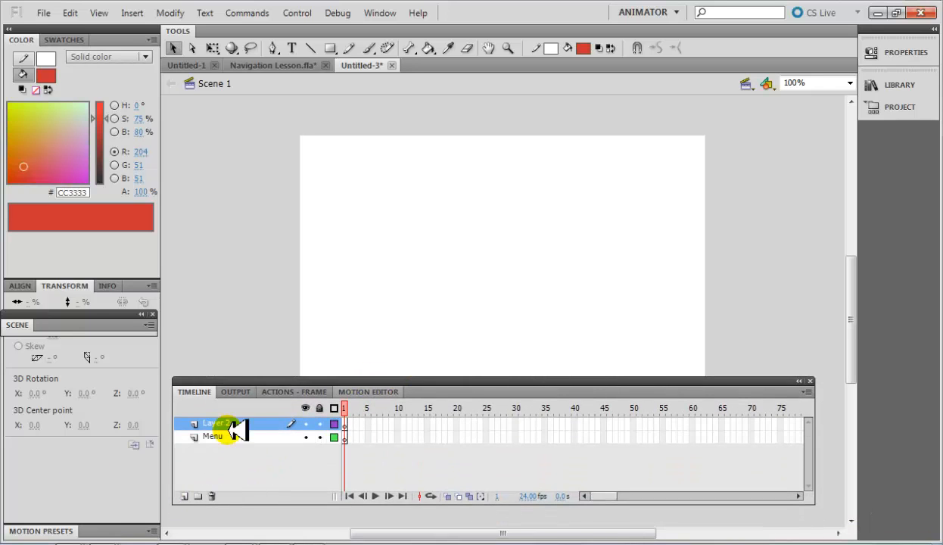
double_click(235, 425)
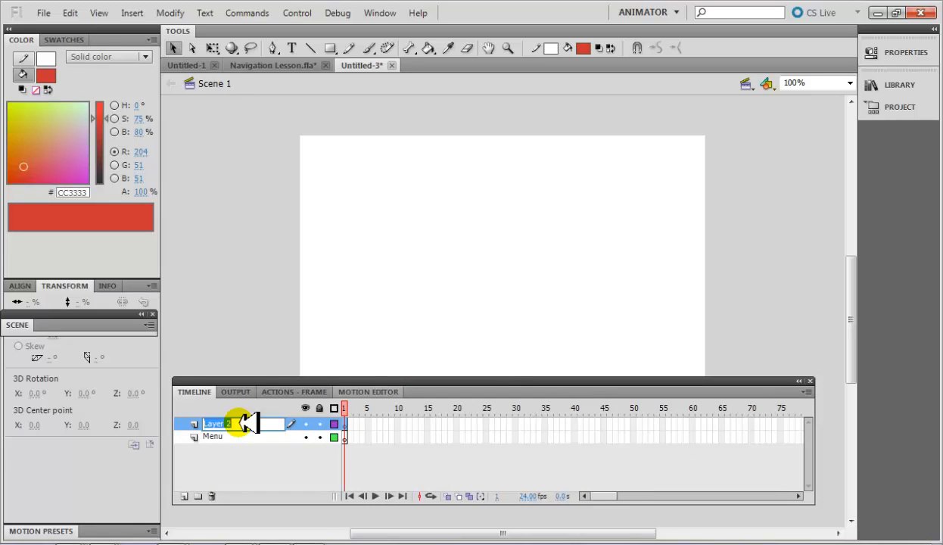
key(Caps_Lock)
text(C)
key(Caps_Lock)
text(ontent)
key(Return)
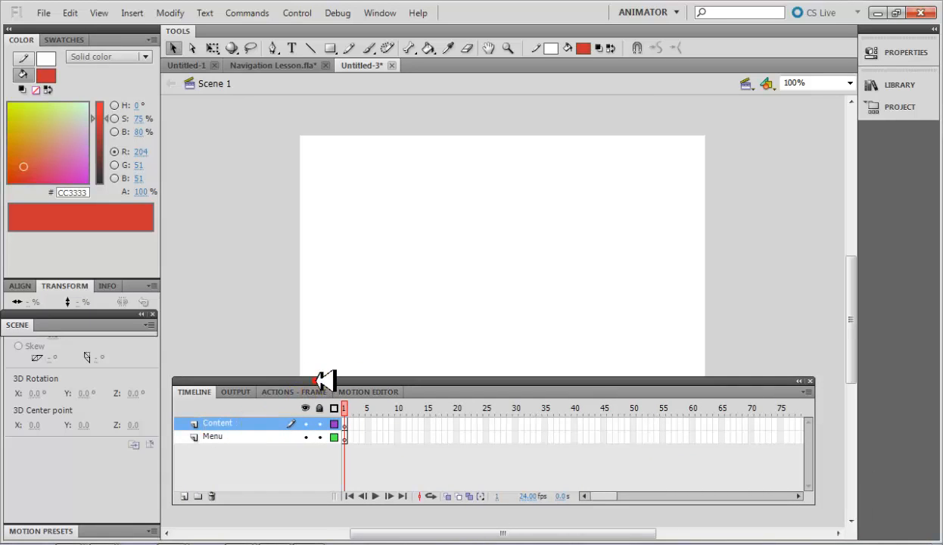
Add a text box about 138 px wide and 44 px high reading HOME on frame 1 of the Menu layer, near the stage's upper-left corner.
drag(326, 381, 334, 420)
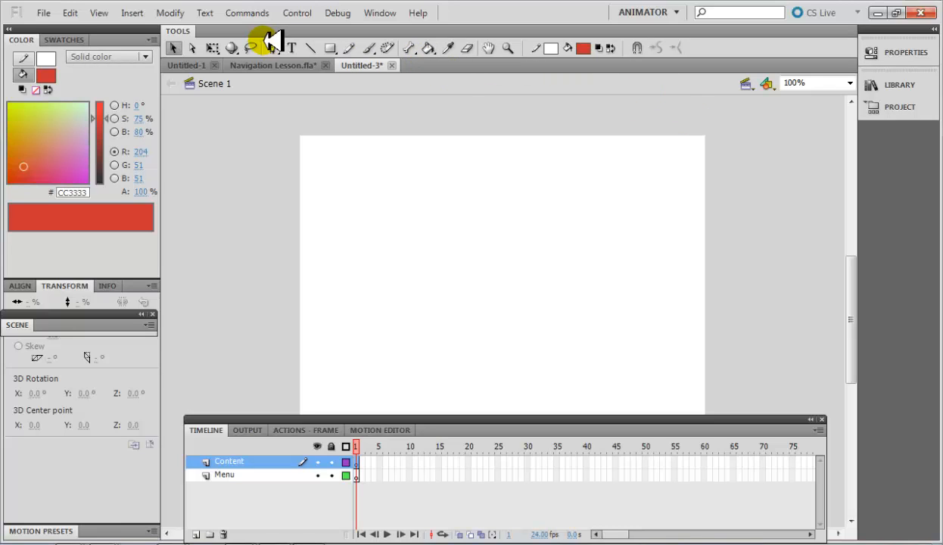
click(293, 47)
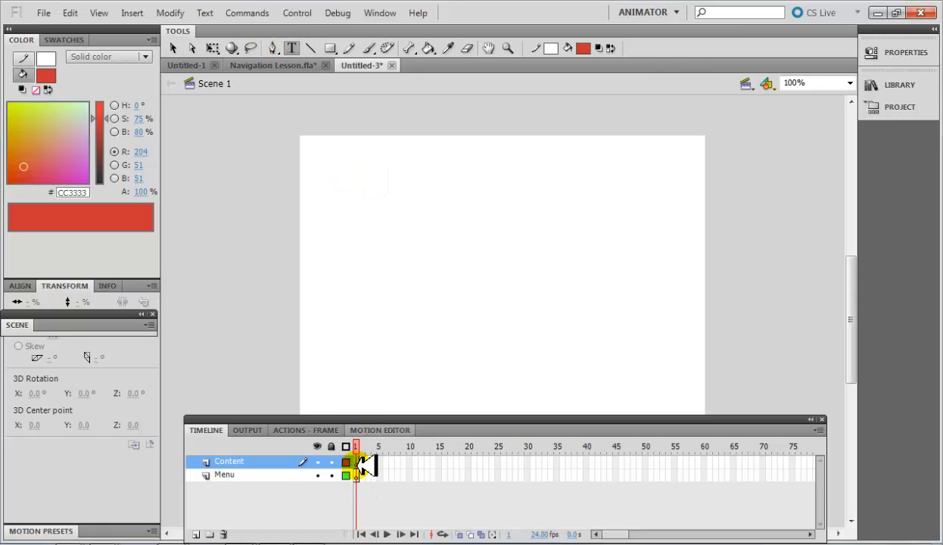
click(357, 475)
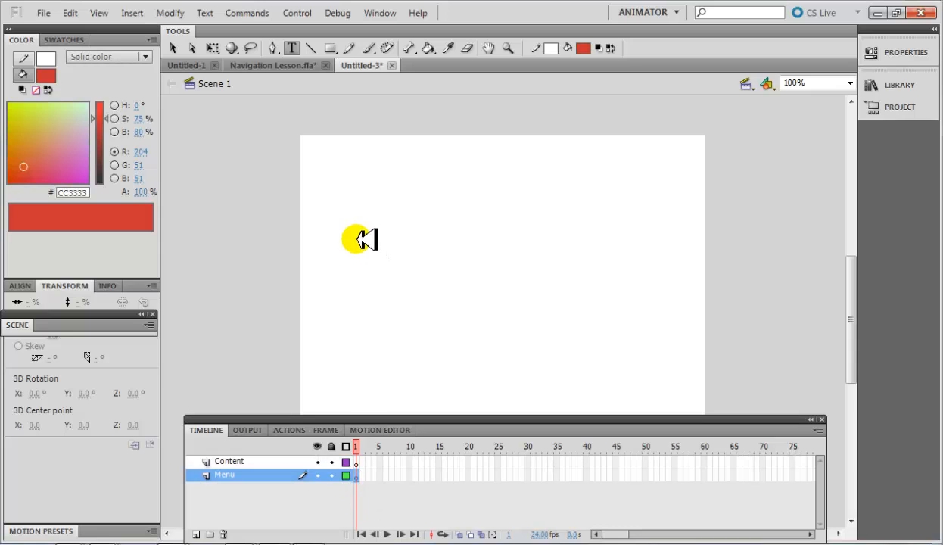
drag(340, 188, 443, 212)
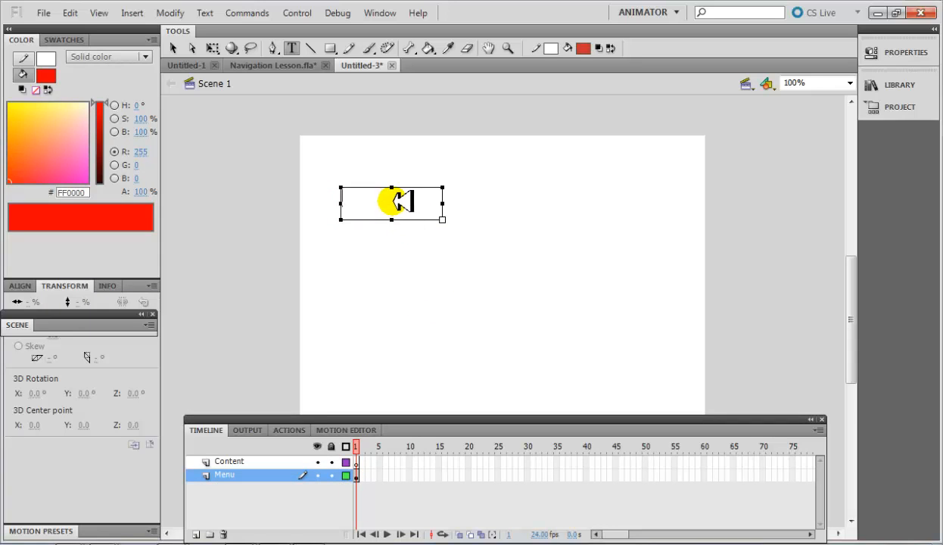
key(Caps_Lock)
text(HOME)
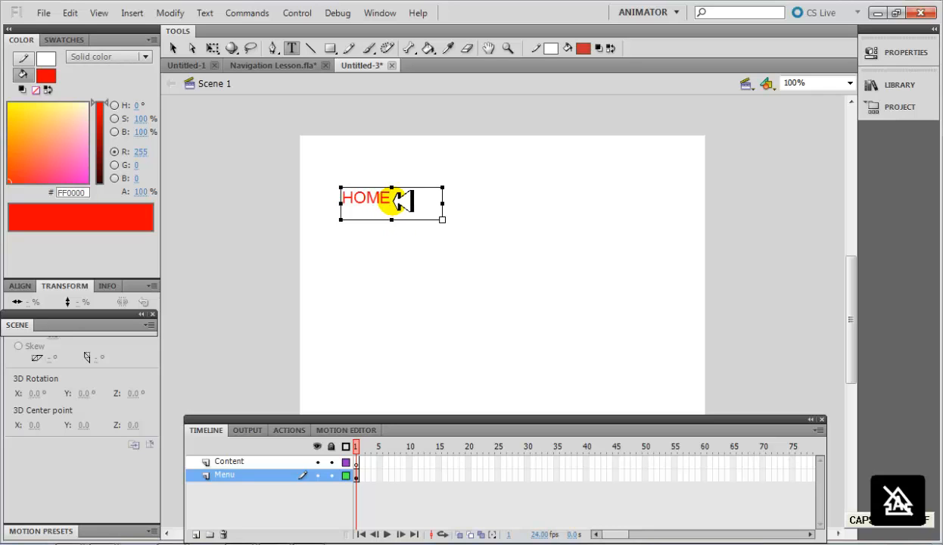
Set the HOME text's color to dark red #CC0000 and its size to 24 pt.
double_click(401, 198)
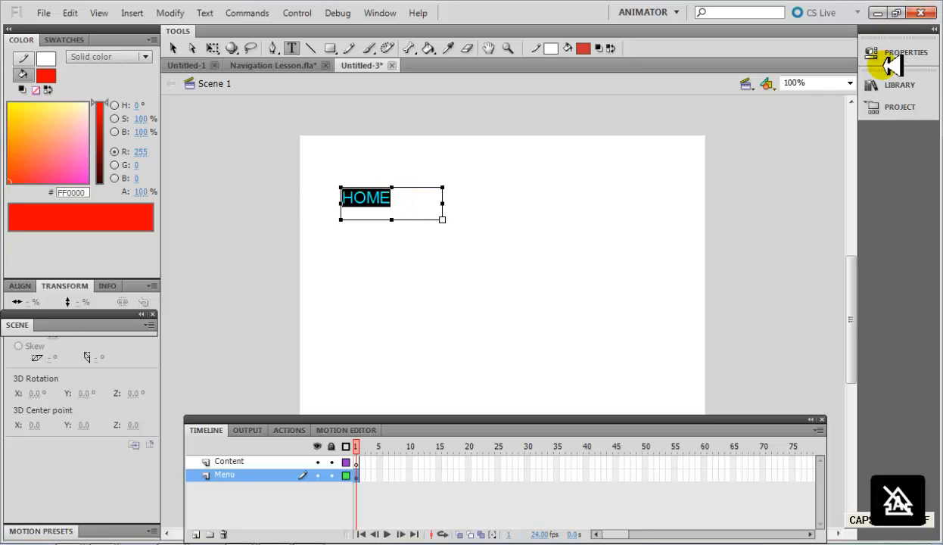
click(892, 53)
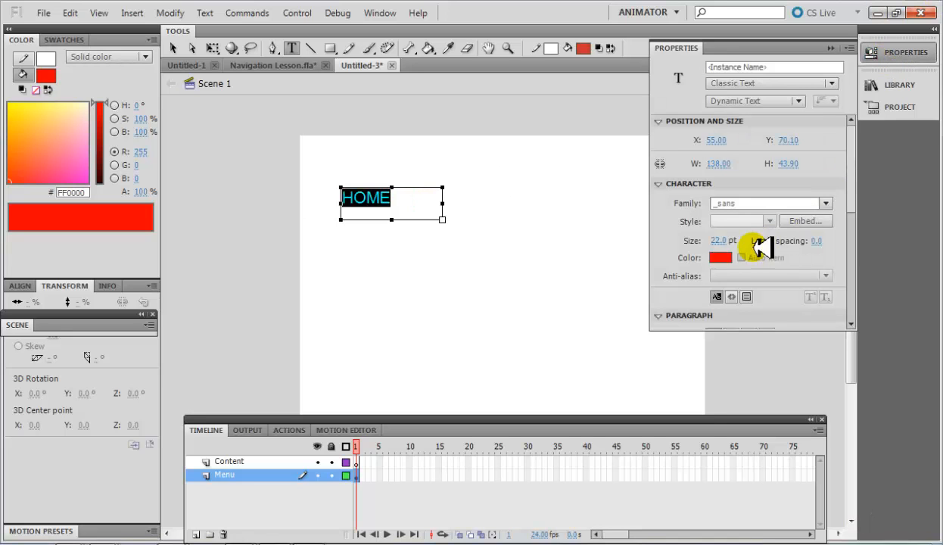
click(722, 259)
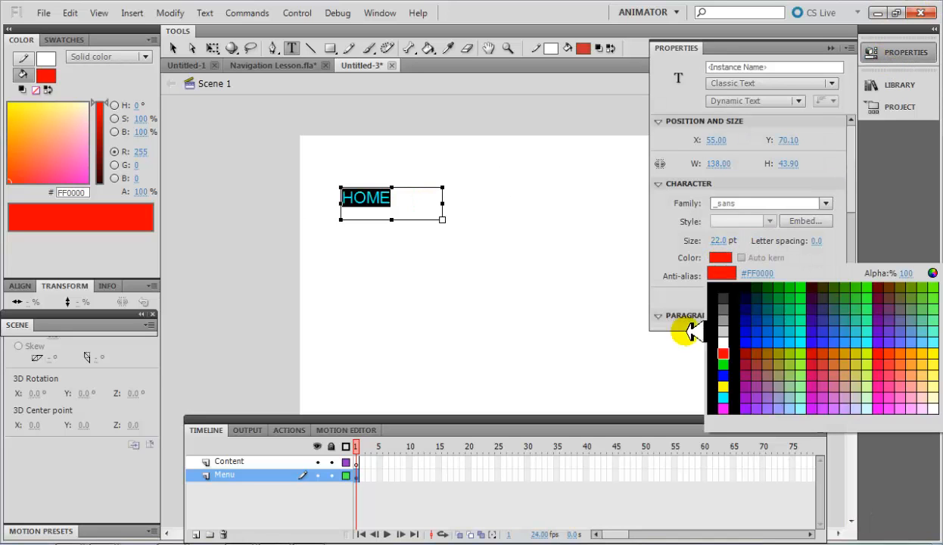
click(767, 353)
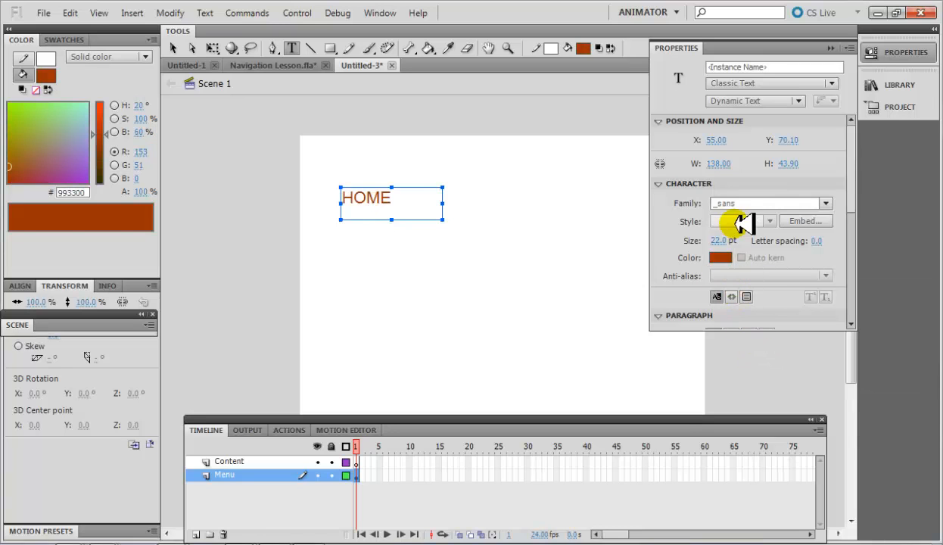
click(732, 255)
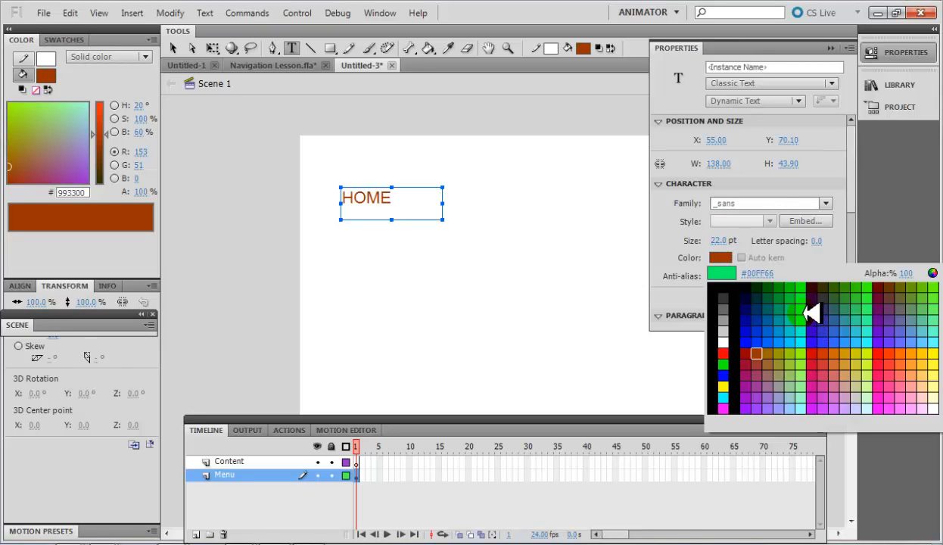
click(814, 354)
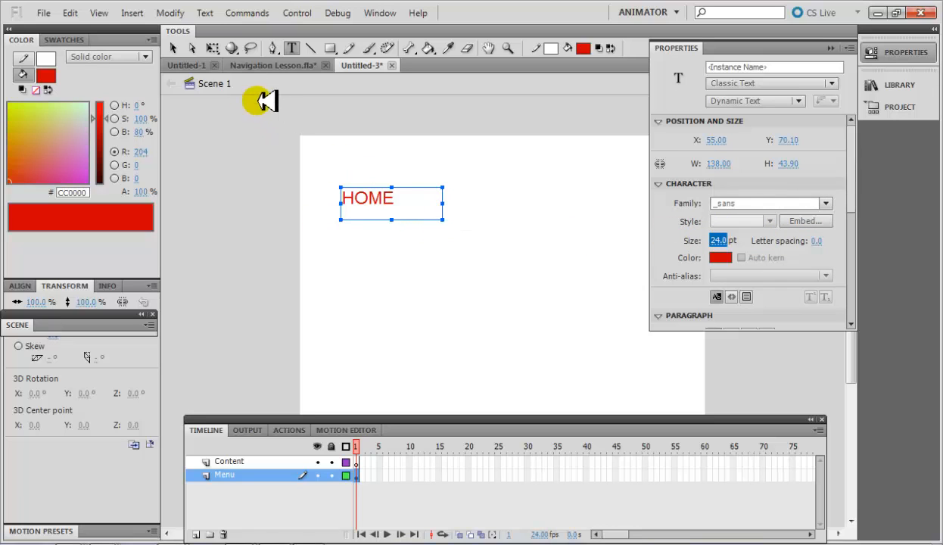
Shrink the HOME text box so it fits closely around its word.
click(171, 47)
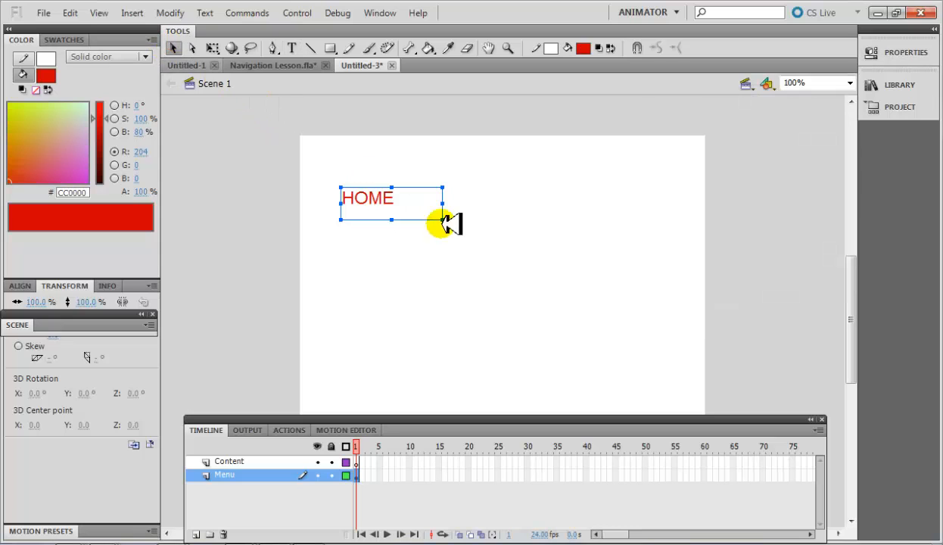
mouse_move(418, 218)
mouse_down()
mouse_move(409, 212)
mouse_move(415, 227)
mouse_up()
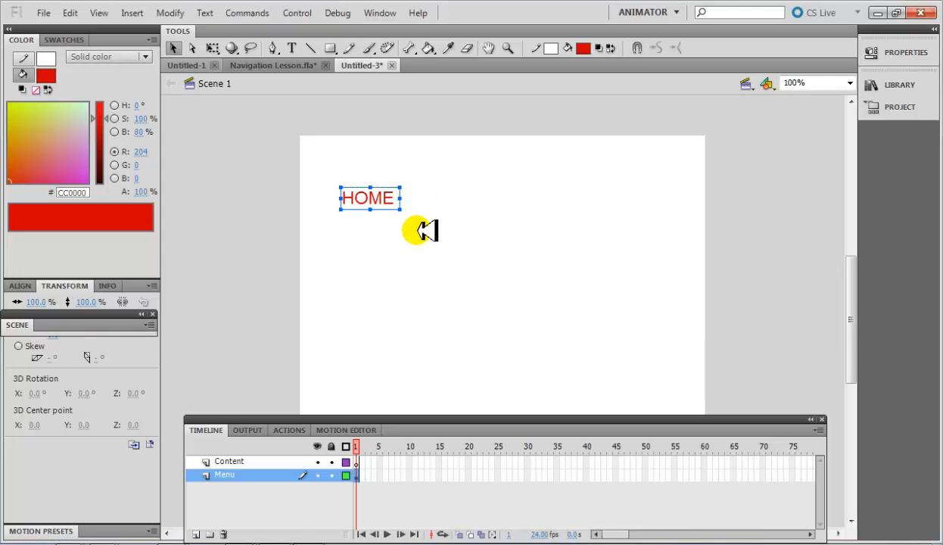
Add a PRODUCTS text box beside HOME on the Menu layer, sized to one line about 158 px wide and 31 px high.
click(292, 48)
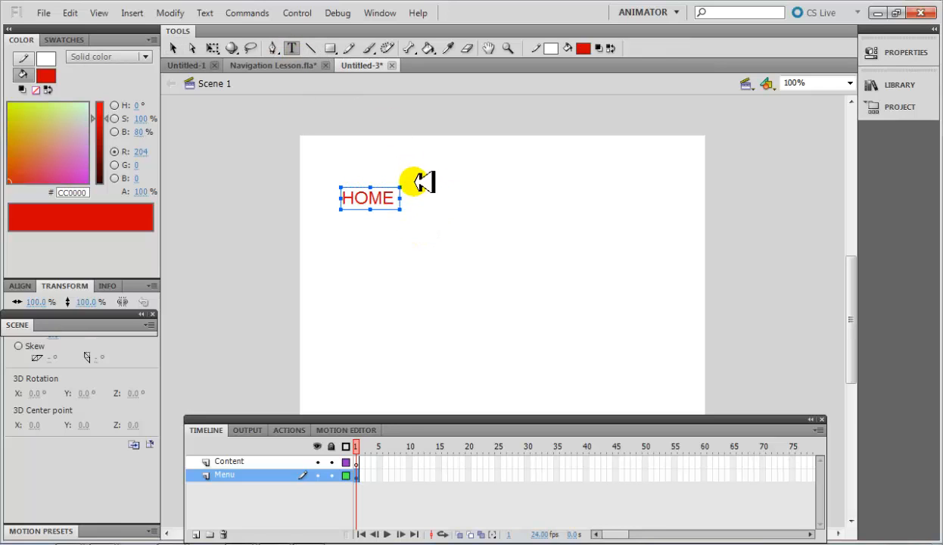
click(545, 224)
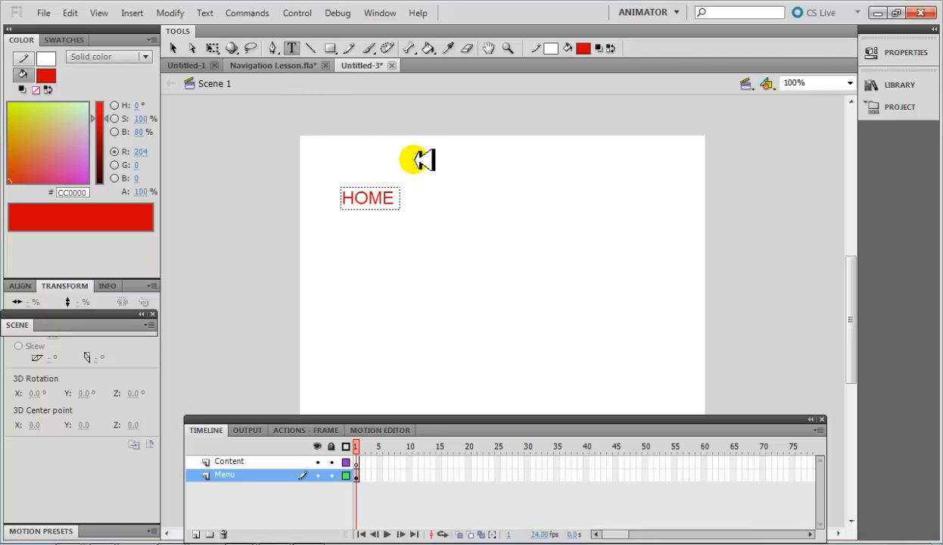
drag(433, 188, 507, 191)
key(Caps_Lock)
text(P)
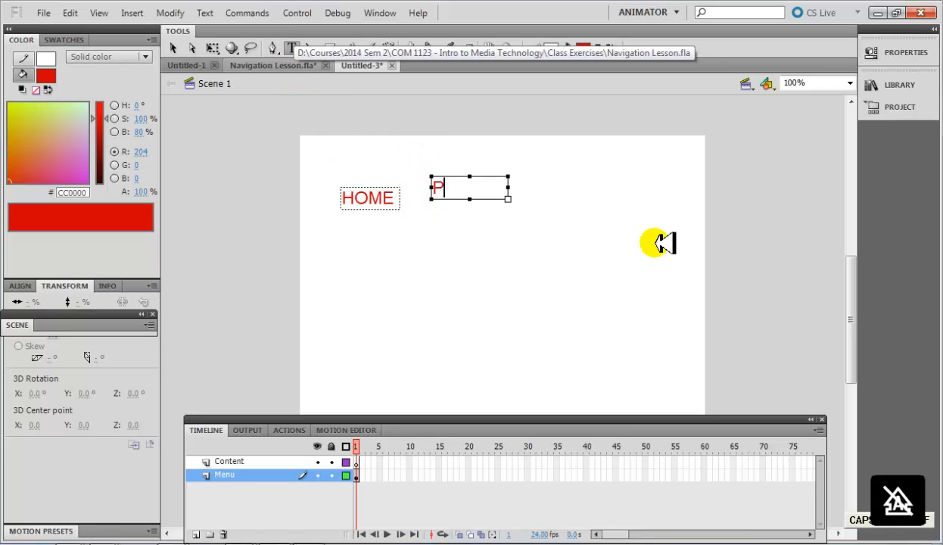
text(RODUCTS)
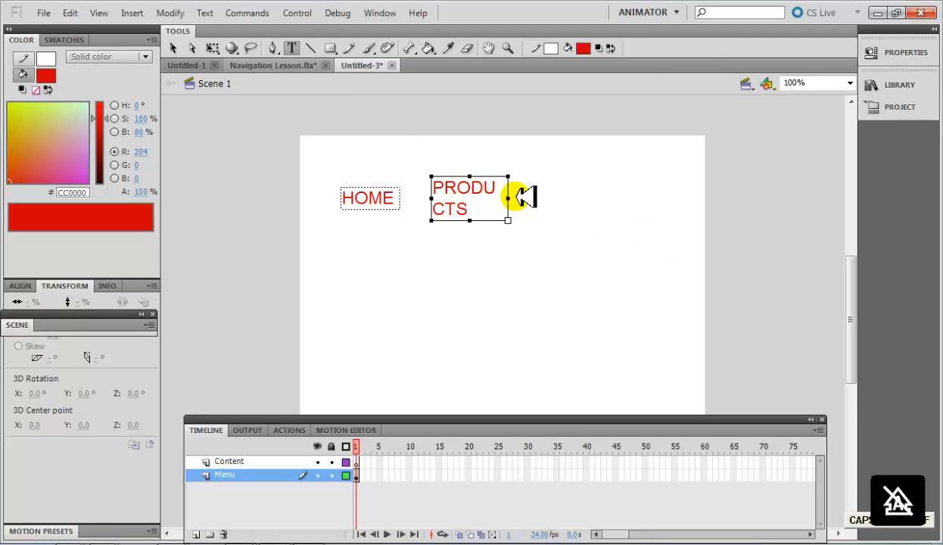
drag(510, 198, 547, 196)
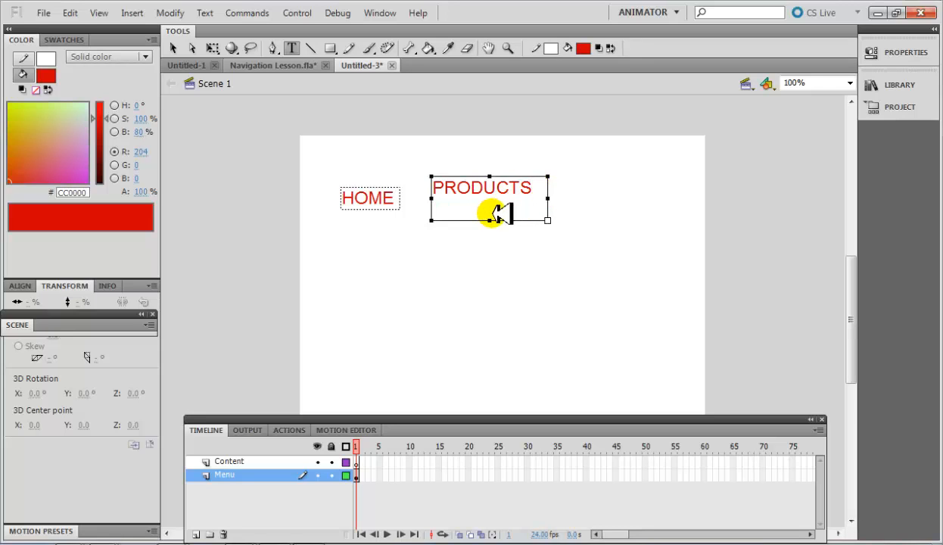
drag(489, 219, 491, 199)
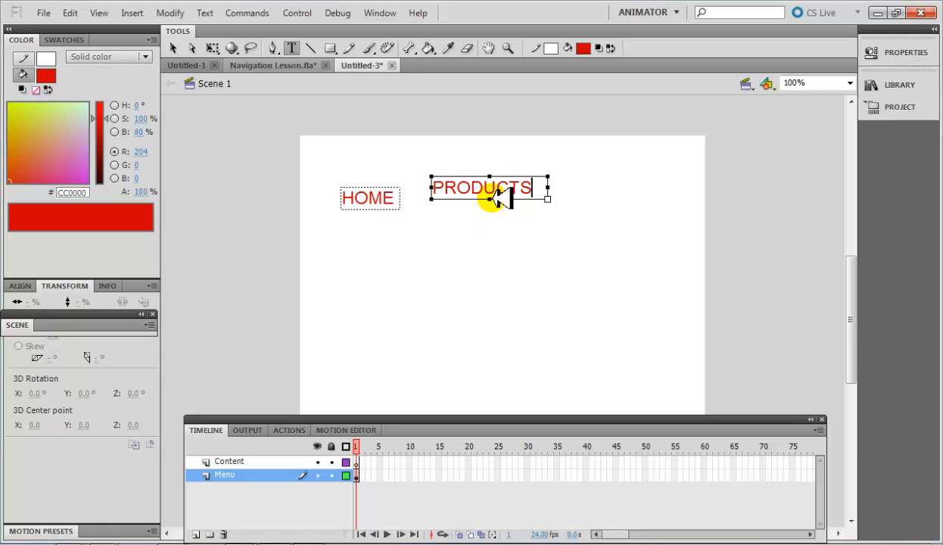
Move the PRODUCTS text level with HOME, at about X 144 and Y 70, and set its color to green #00FF66.
click(172, 48)
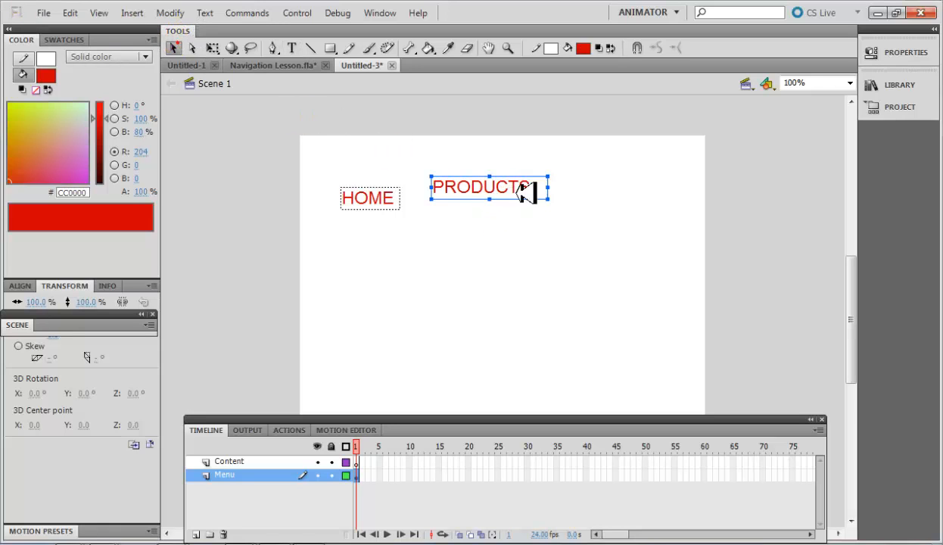
drag(503, 181, 482, 190)
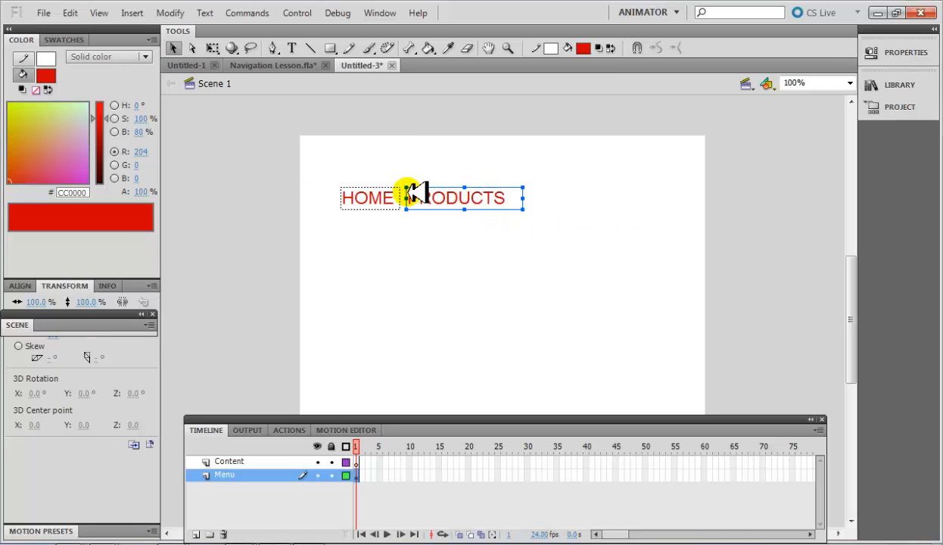
click(890, 52)
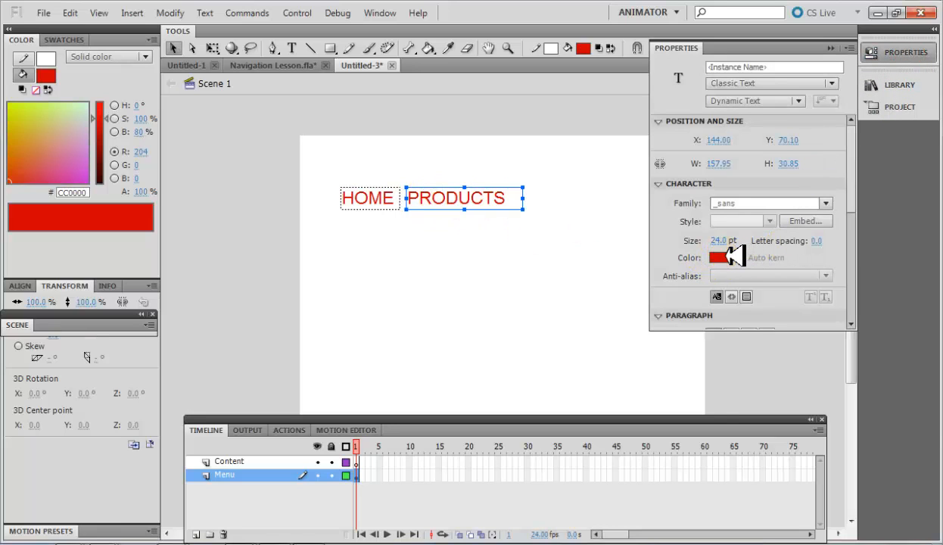
click(728, 258)
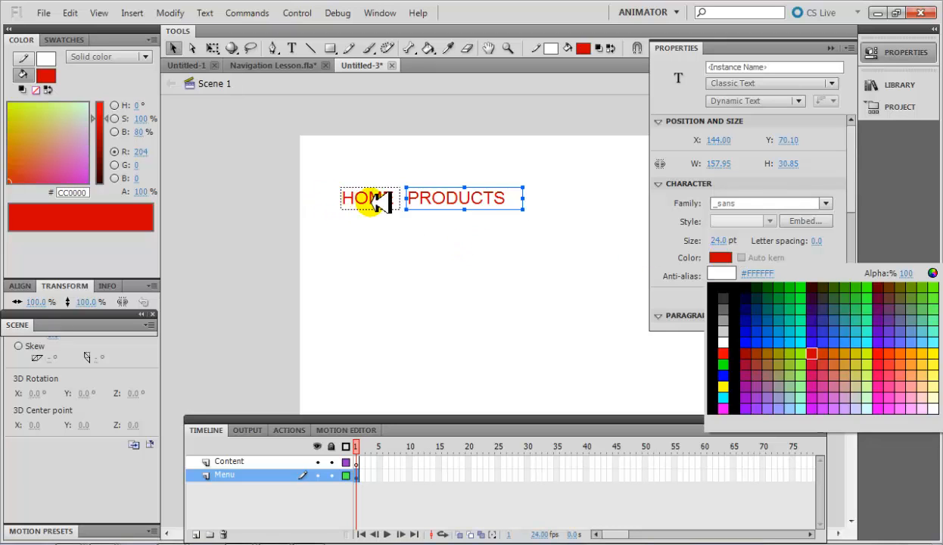
click(806, 310)
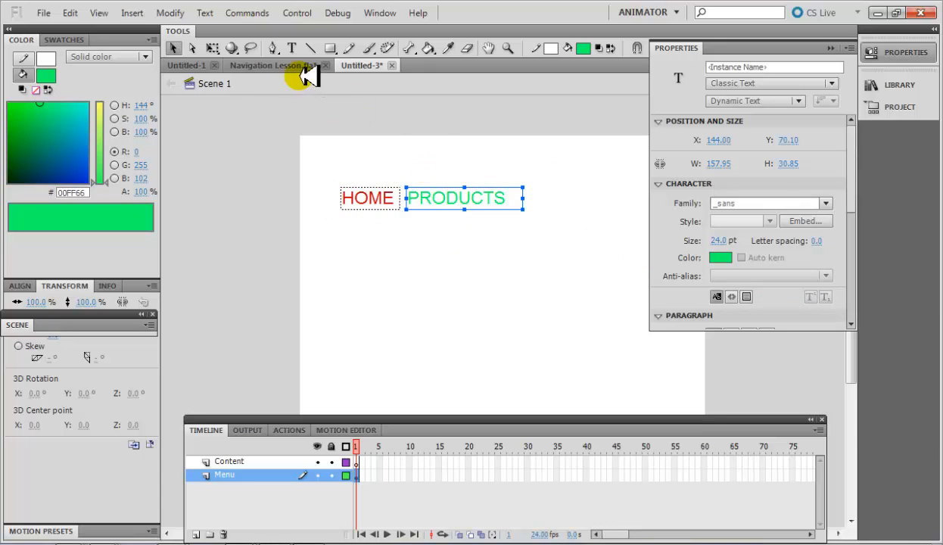
click(171, 47)
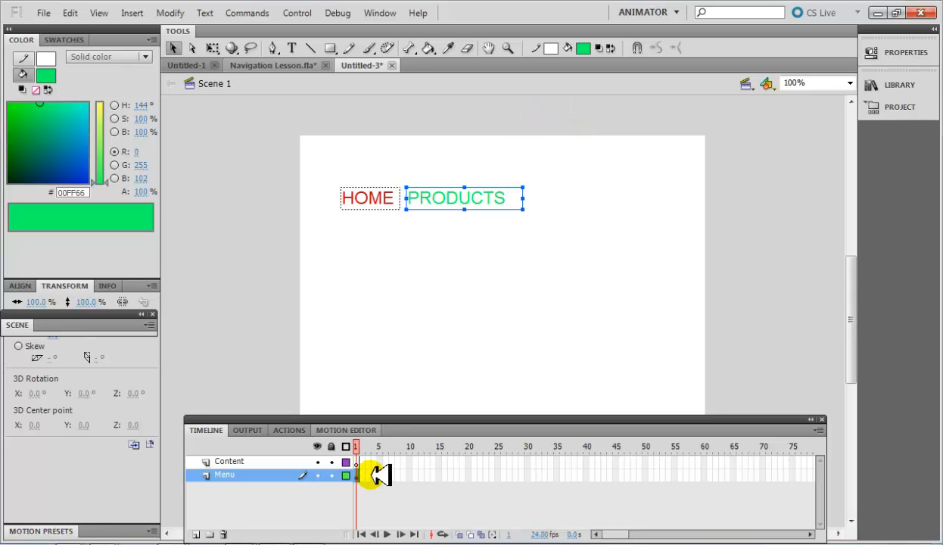
Add a text box below the menu on frame 1 of Content reading "Welcome to our company. We hope you will find products suitable to your needs.".
click(367, 199)
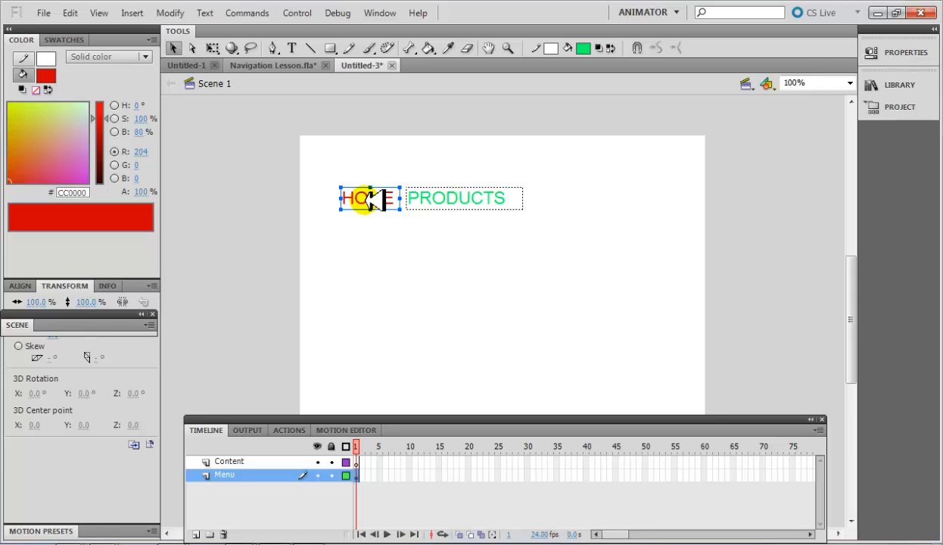
click(361, 463)
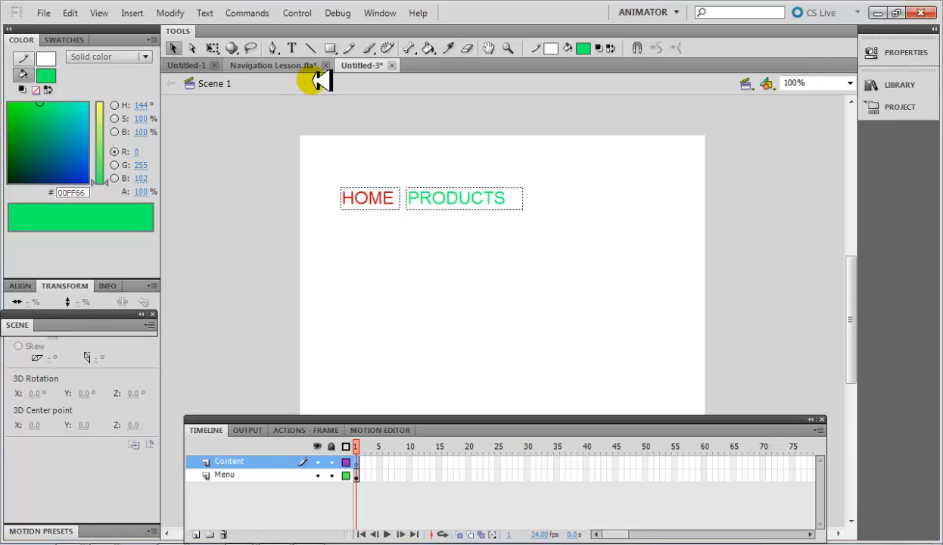
click(291, 48)
drag(386, 243, 656, 362)
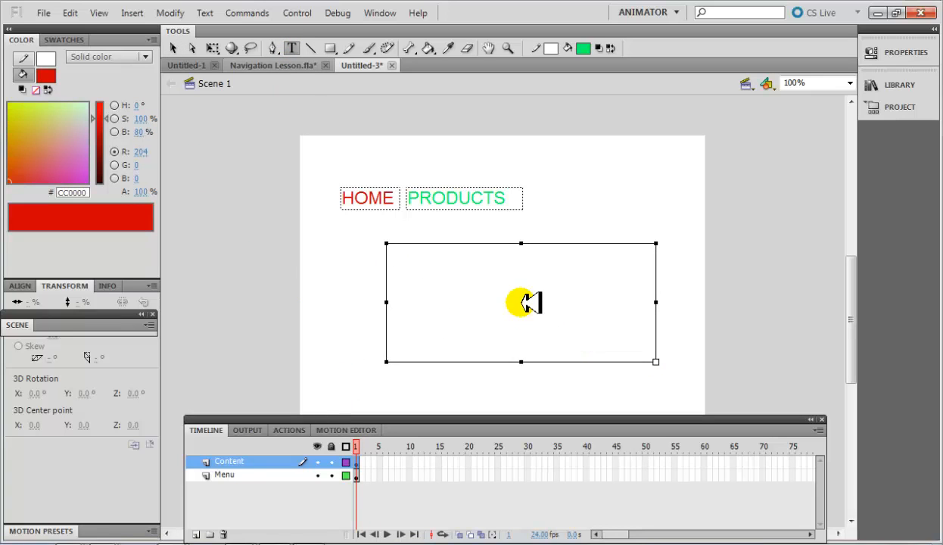
key(Caps_Lock)
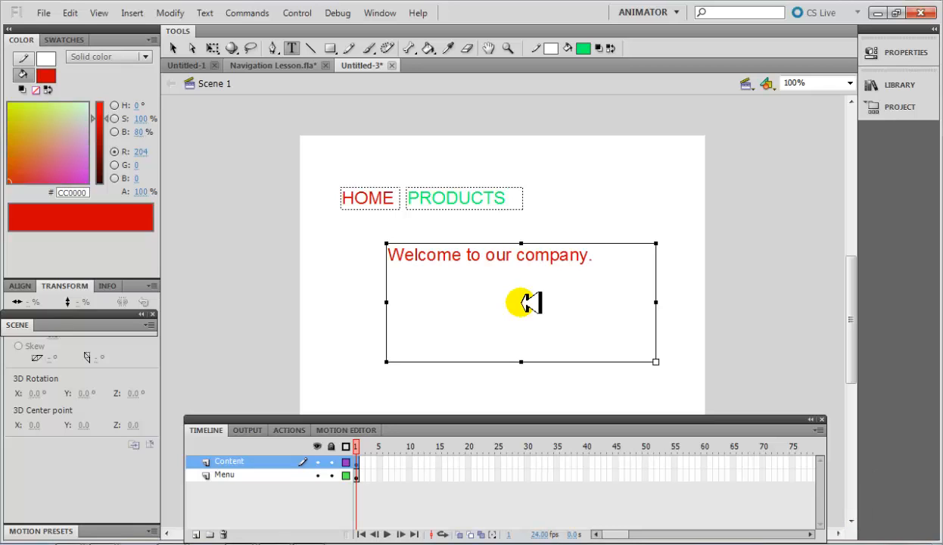
key(Caps_Lock)
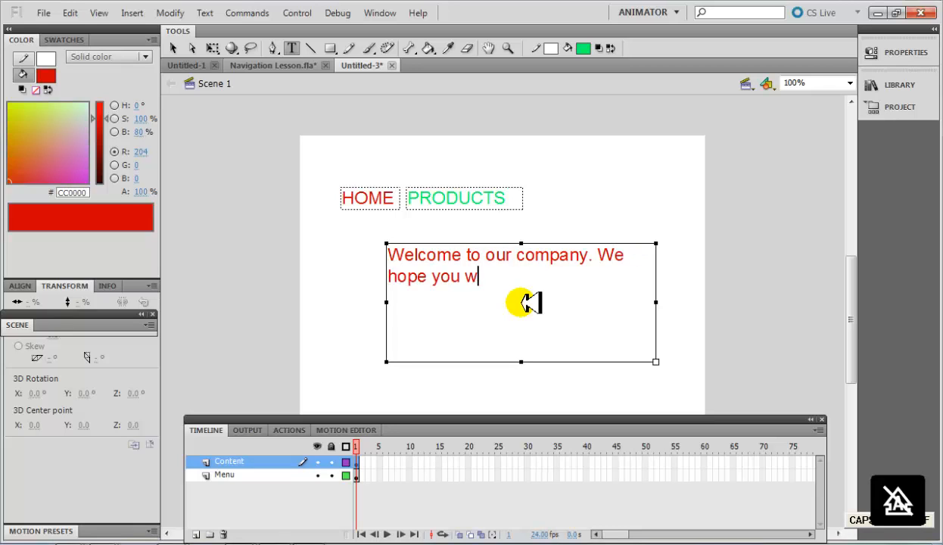
text(roduct)
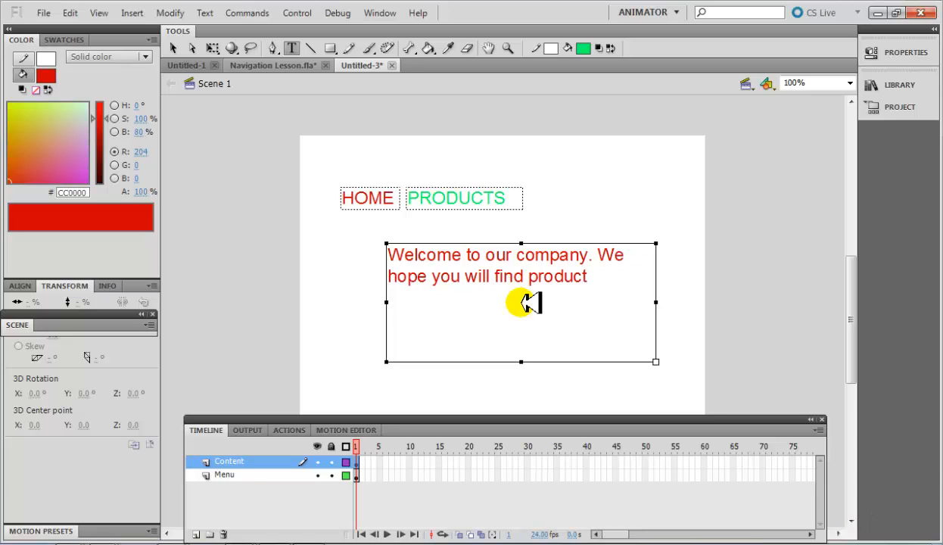
text(s suitable to your needs.)
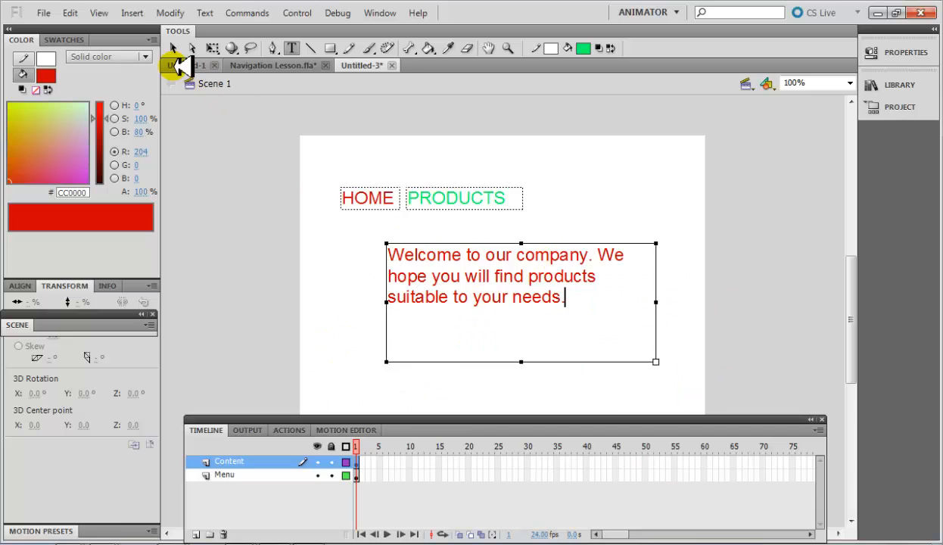
click(176, 47)
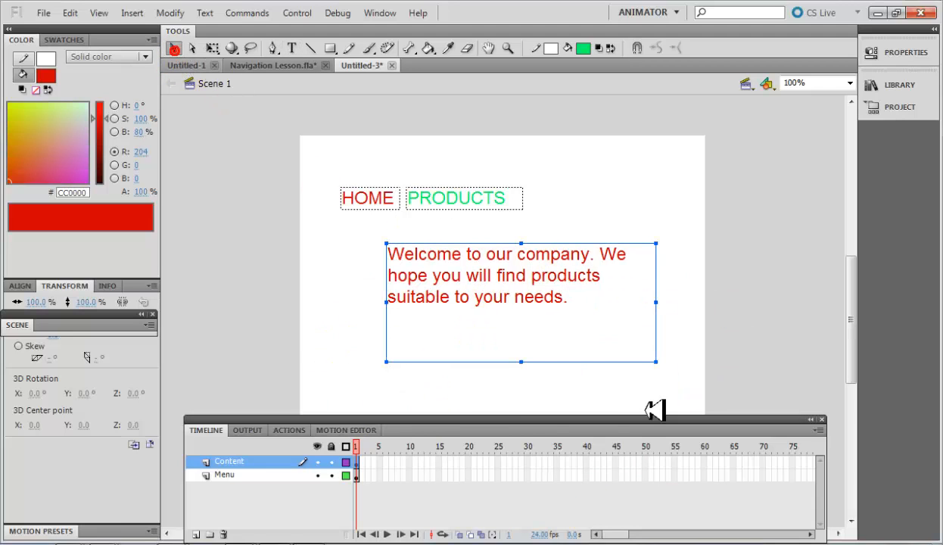
Extend the Menu layer to frame 25 with an inserted frame and scrub the timeline to check the menu.
click(359, 460)
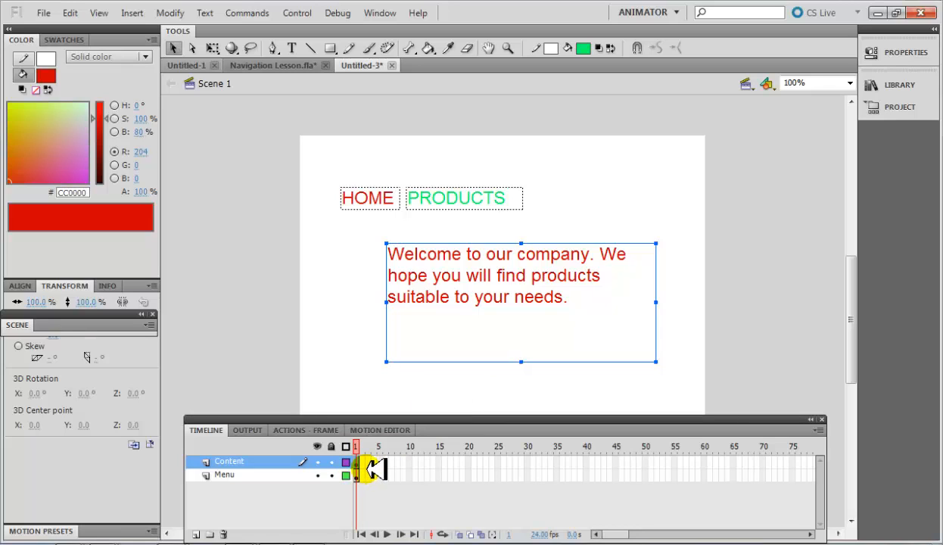
click(362, 475)
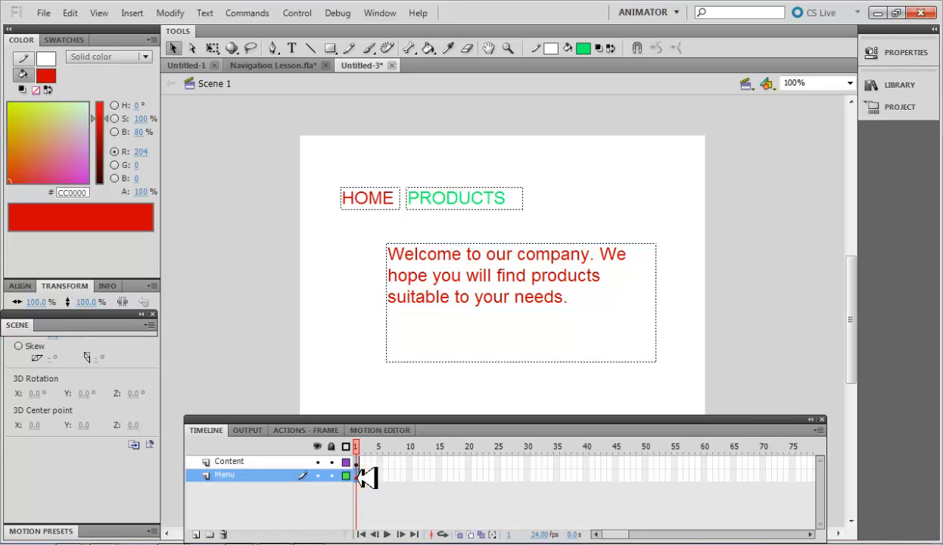
right_click(499, 473)
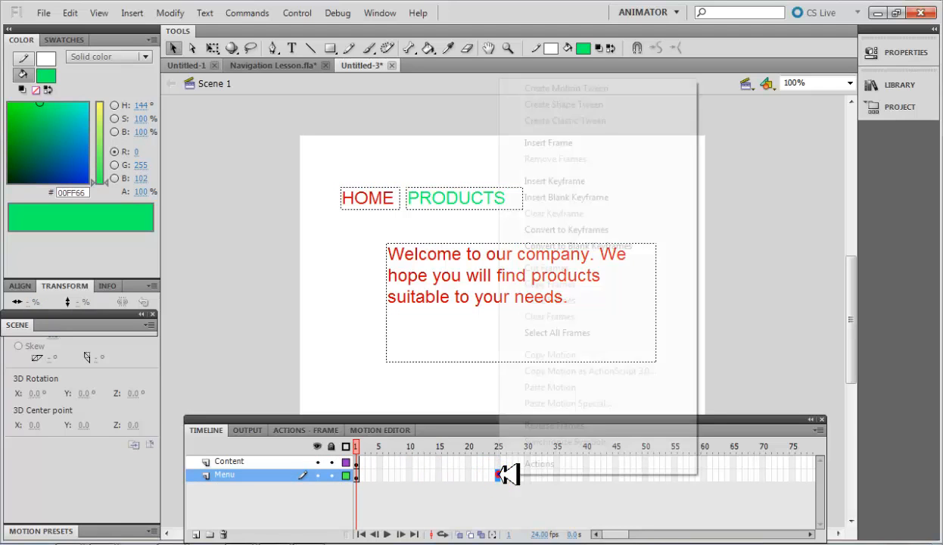
click(556, 143)
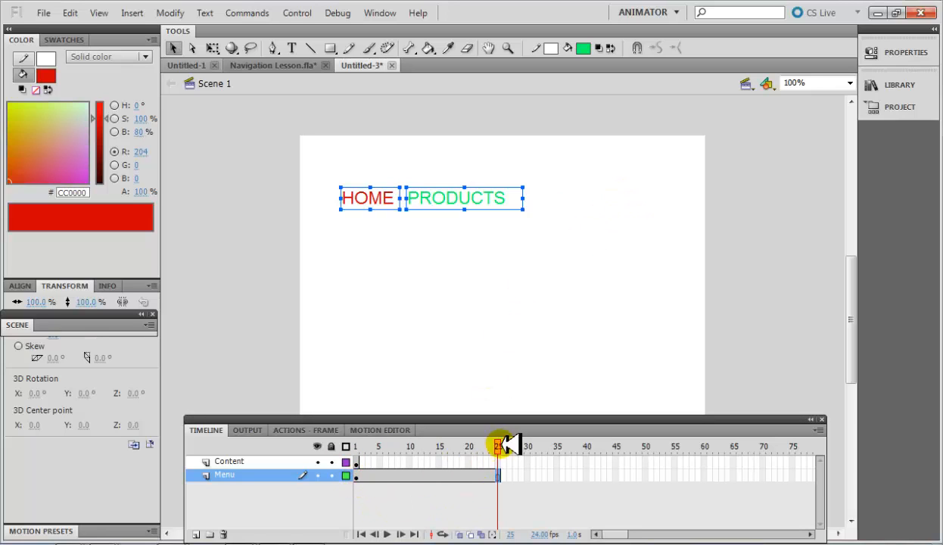
click(479, 447)
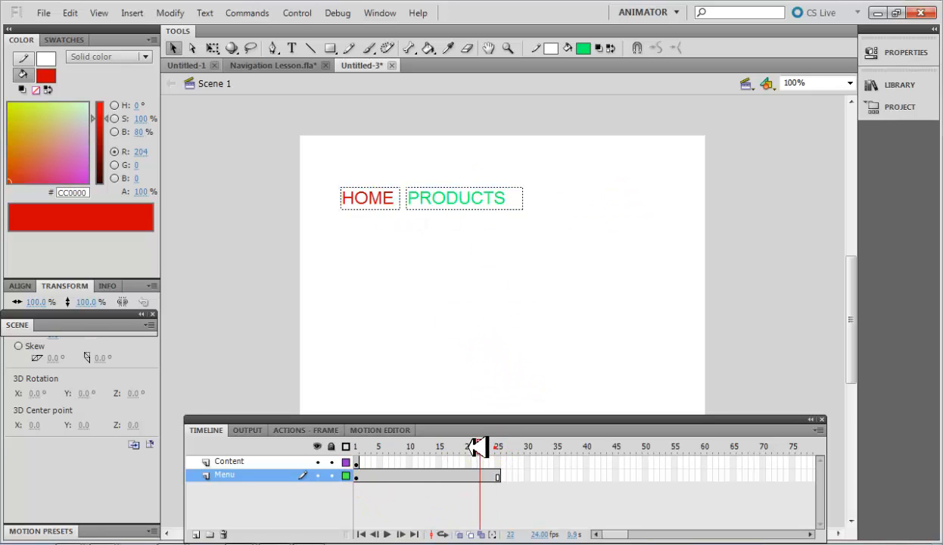
drag(475, 446, 506, 451)
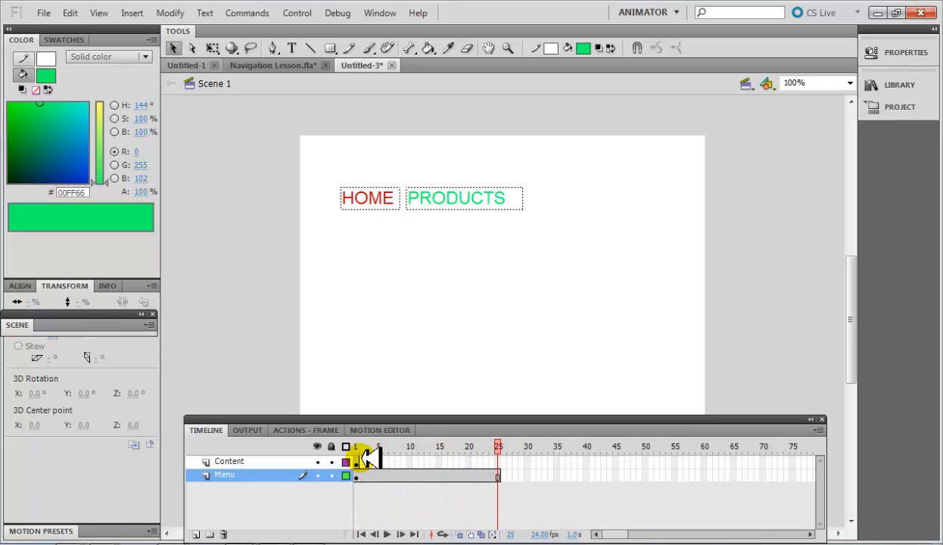
Insert a keyframe on frame 2 of the Content layer.
click(361, 459)
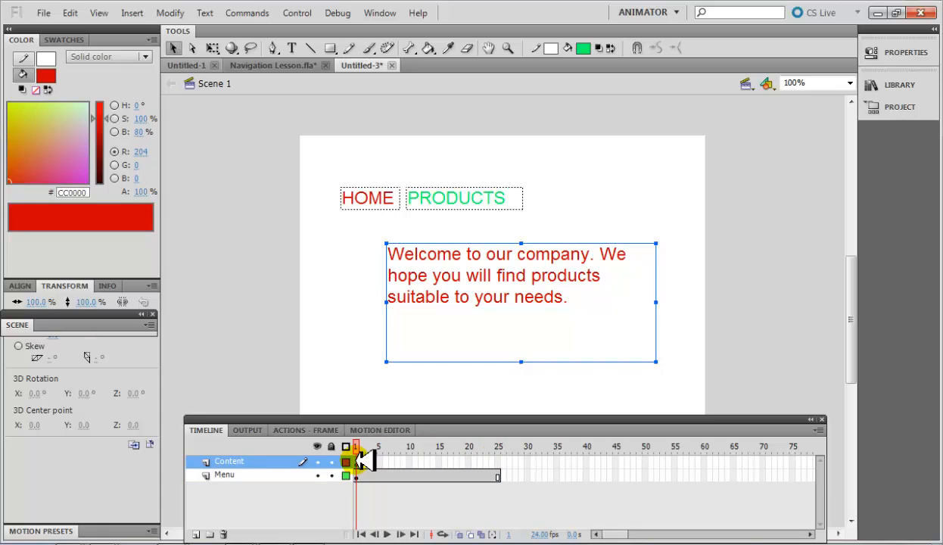
click(362, 462)
right_click(362, 463)
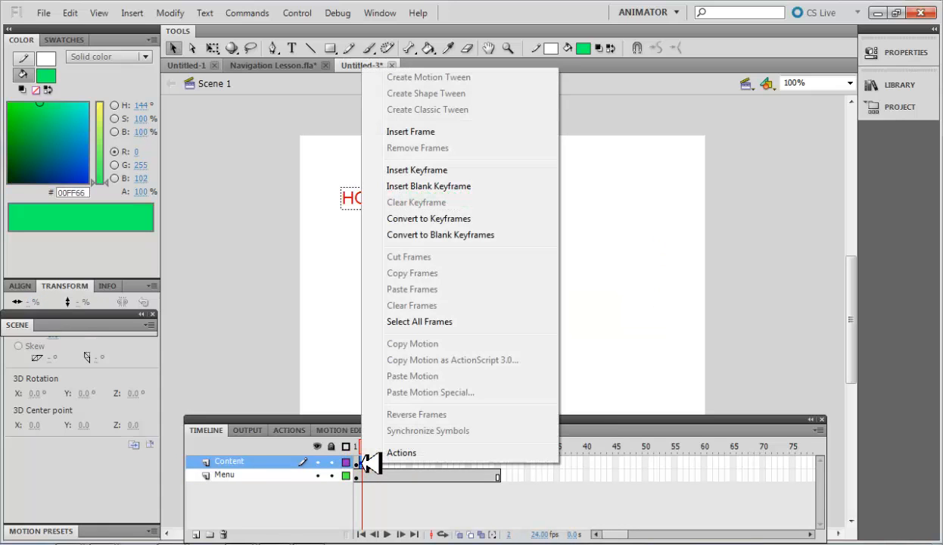
click(443, 170)
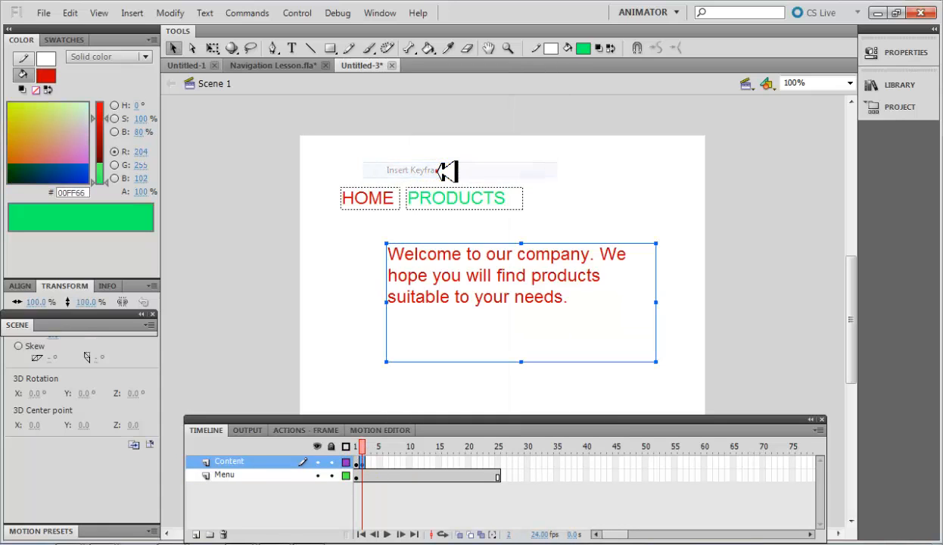
Move the welcome text box on frames 2 and 1 of the Content layer so it aligns under the HOME text.
click(442, 246)
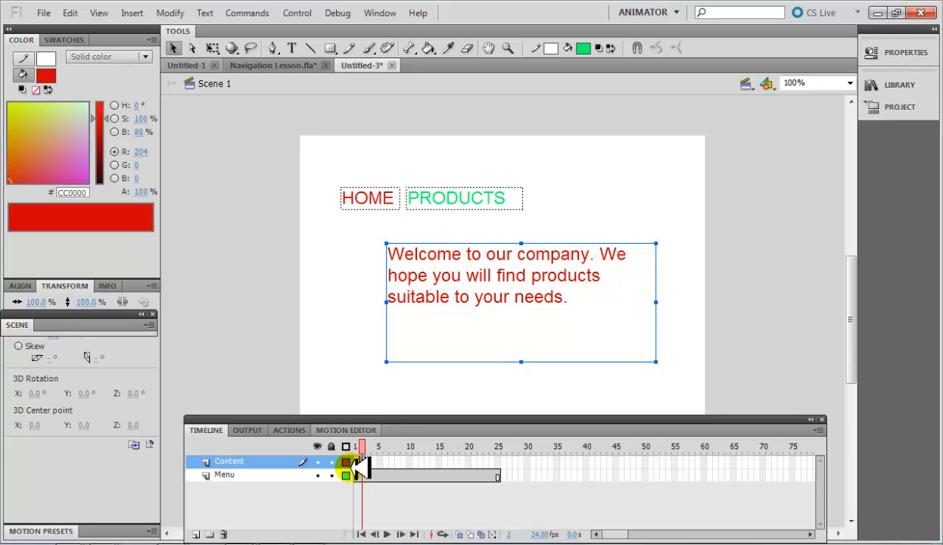
drag(452, 250, 409, 236)
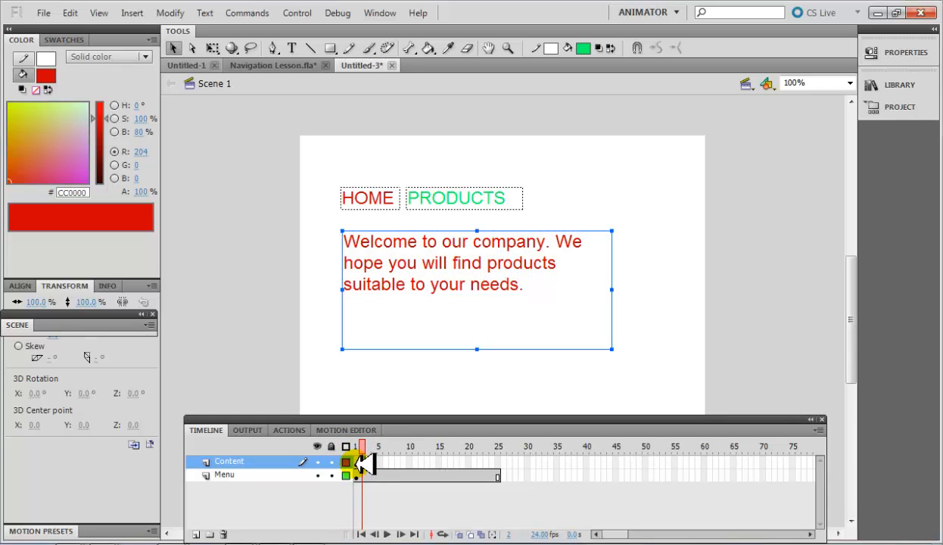
click(355, 462)
drag(480, 246, 428, 230)
Replace the welcome text on frame 2 of the Content layer with the heading "Following are our products:".
click(362, 462)
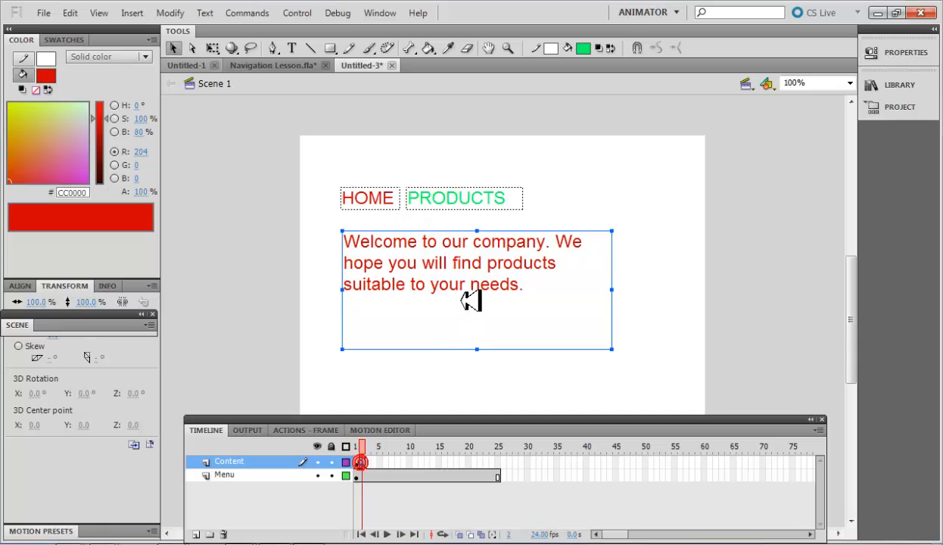
key(t)
drag(566, 293, 264, 187)
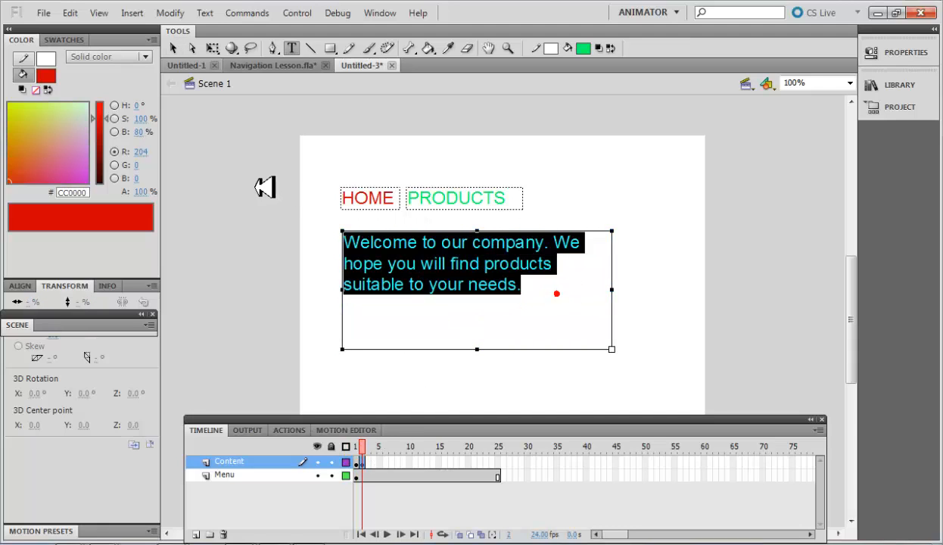
text(Following are ou)
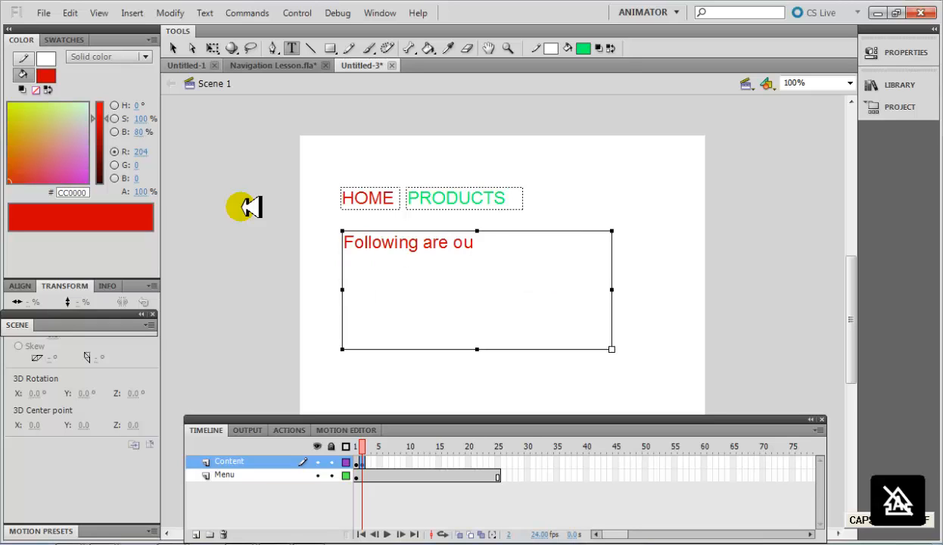
text(r products)
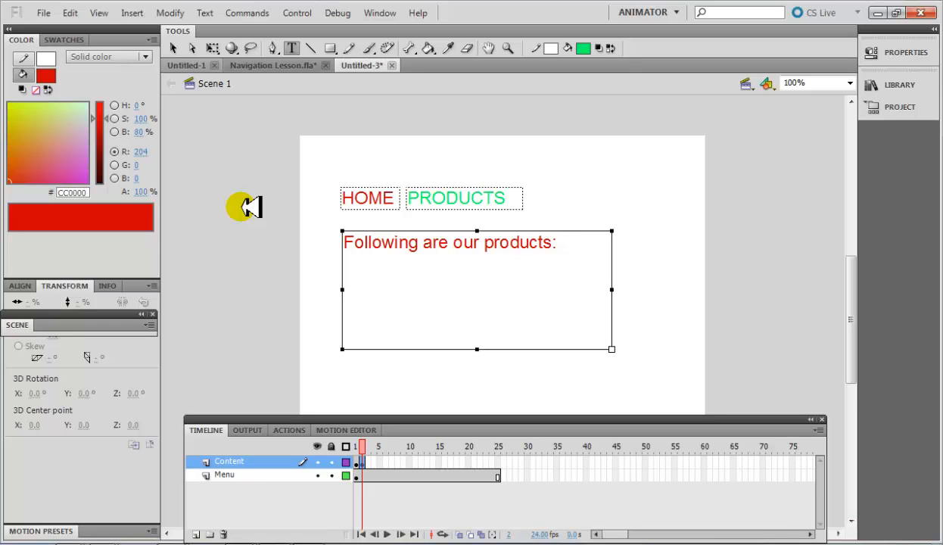
text(:)
List Data Bundle Package, Landline and TV on separate lines below the products heading, and compare Content frames 1 and 2.
key(Return)
key(Return)
text(D)
key(Caps_Lock)
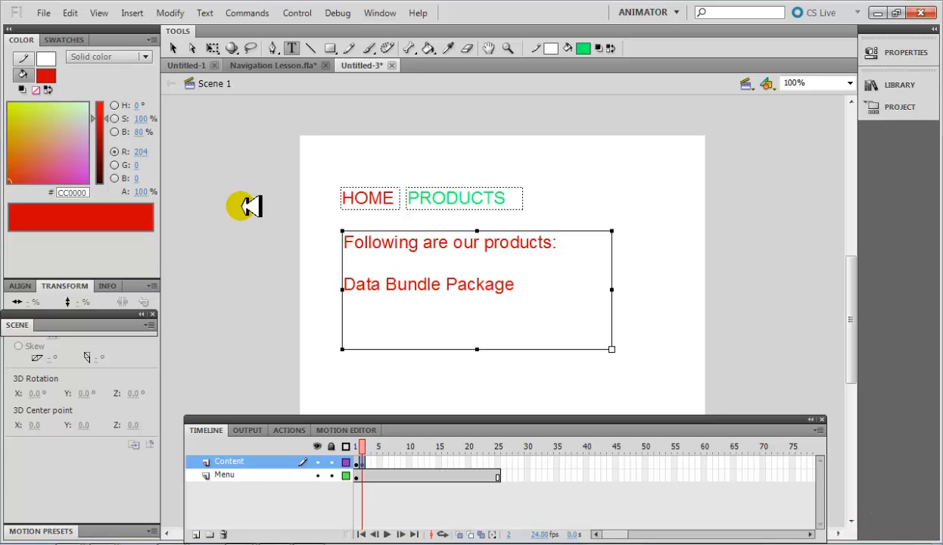
key(Caps_Lock)
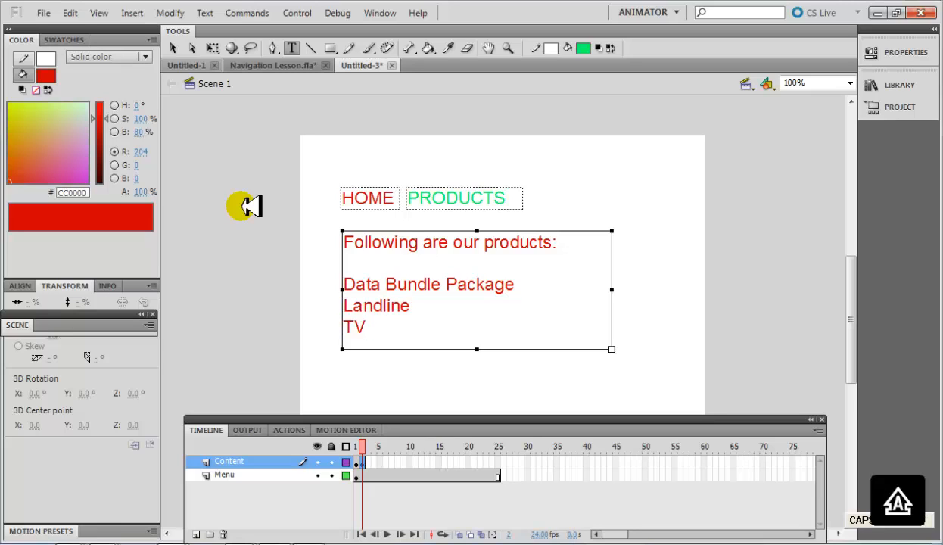
key(Return)
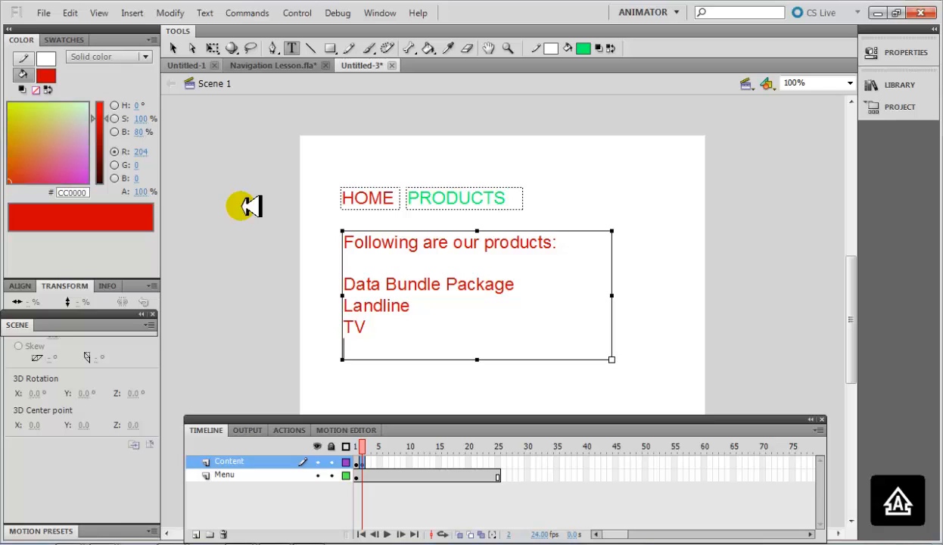
key(Caps_Lock)
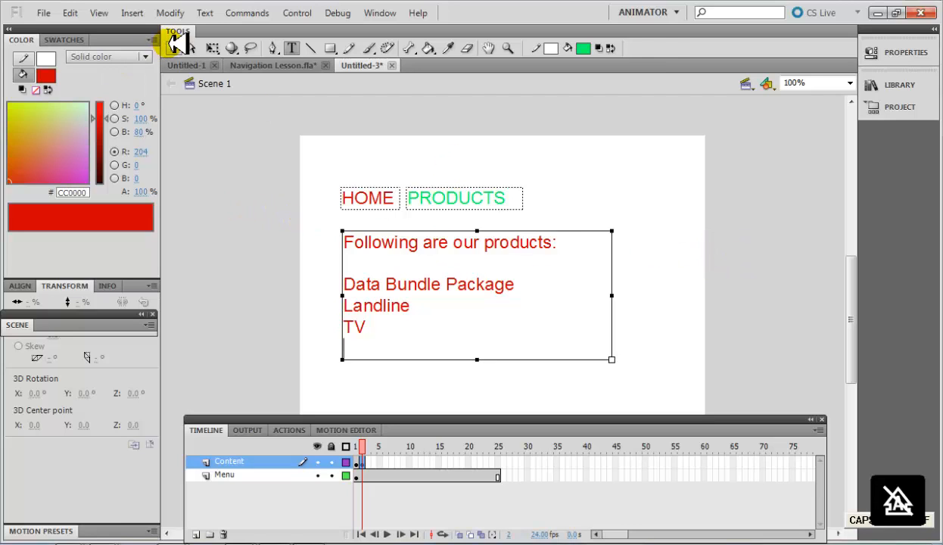
click(175, 44)
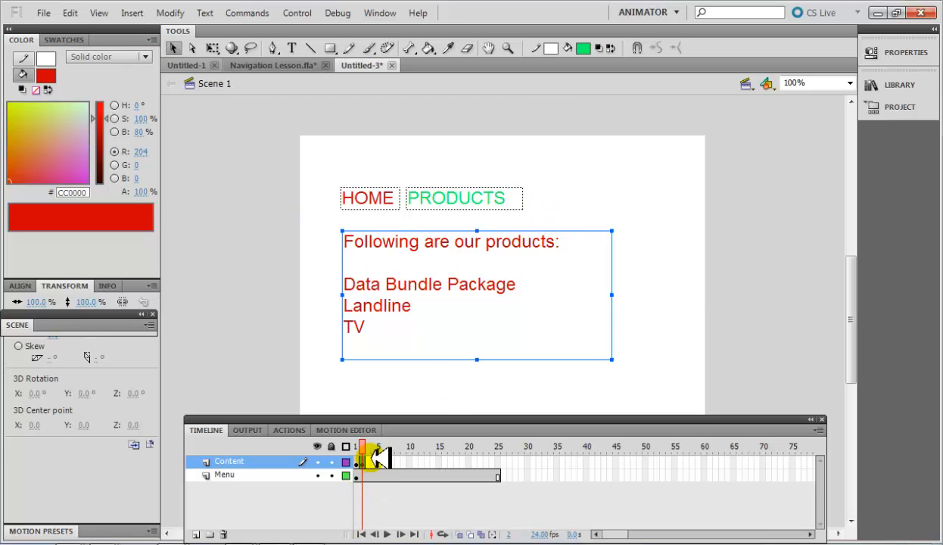
click(358, 461)
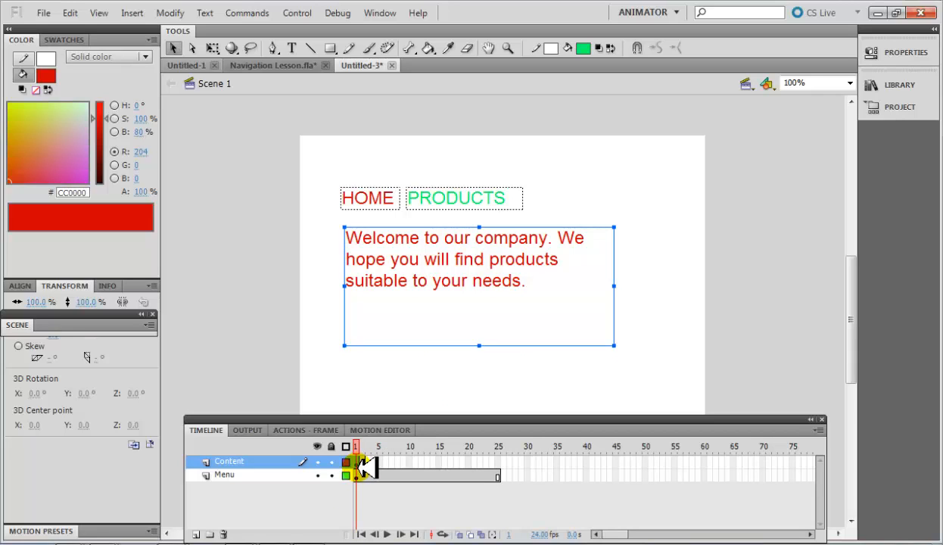
click(362, 462)
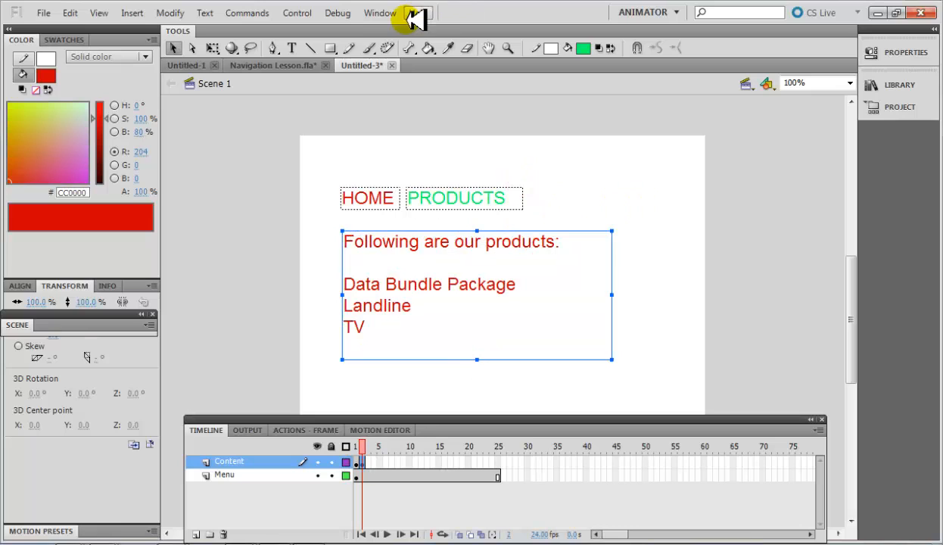
Create a new symbol named Services with the type Button.
click(135, 12)
click(146, 30)
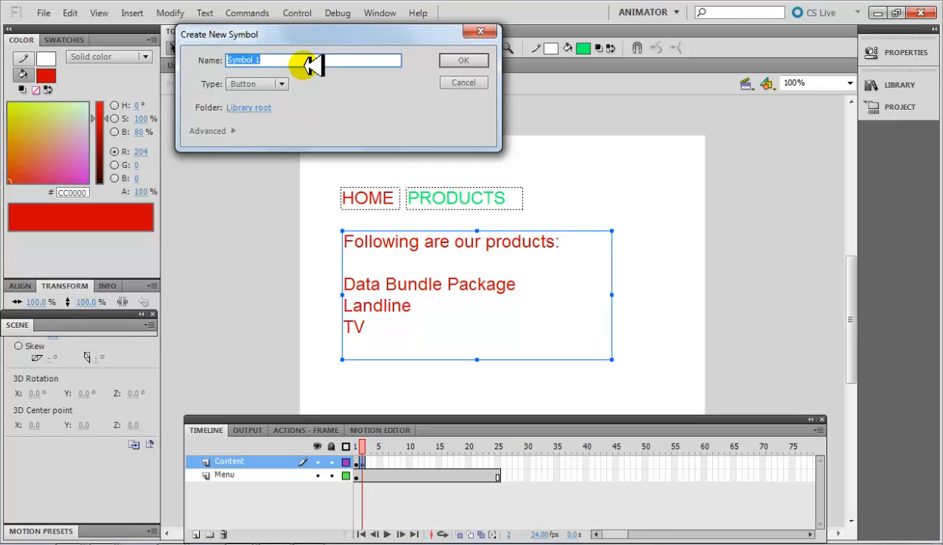
key(Caps_Lock)
text(Services)
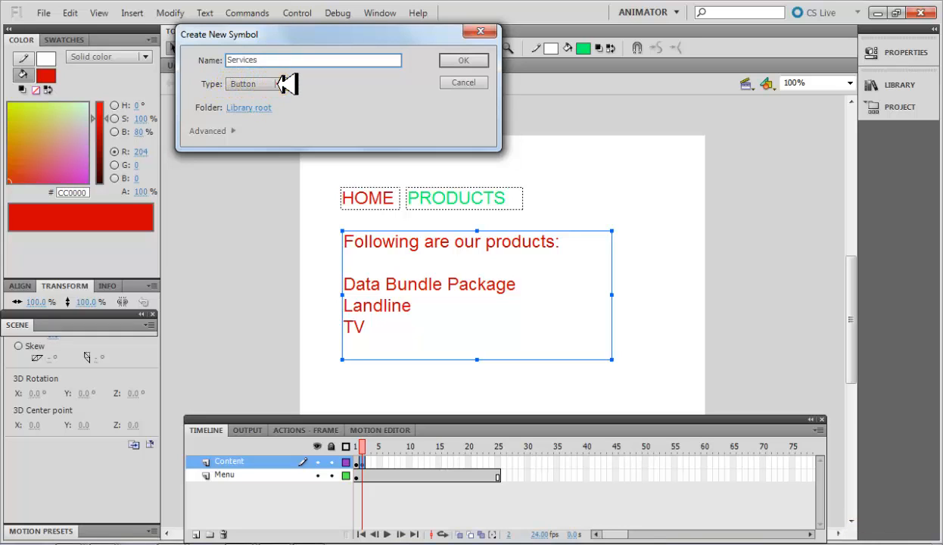
click(288, 84)
click(272, 100)
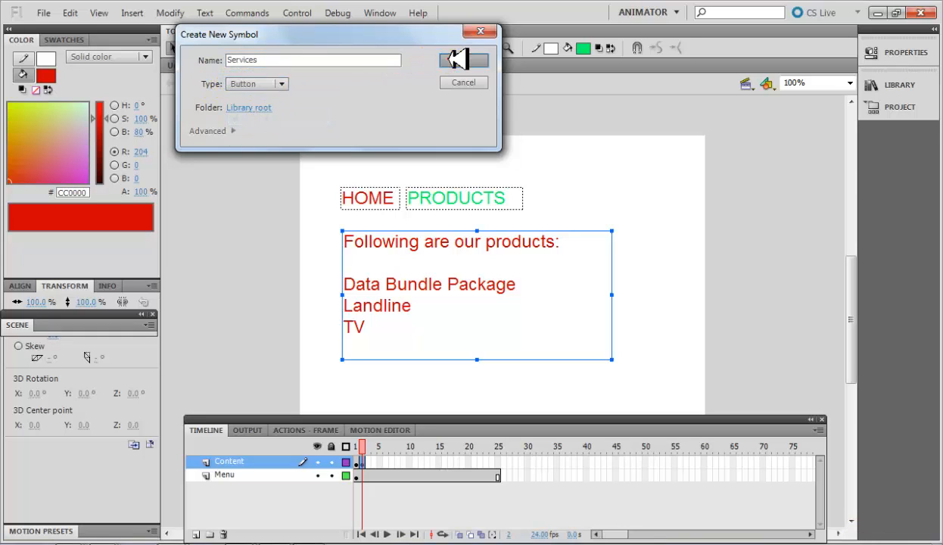
click(457, 60)
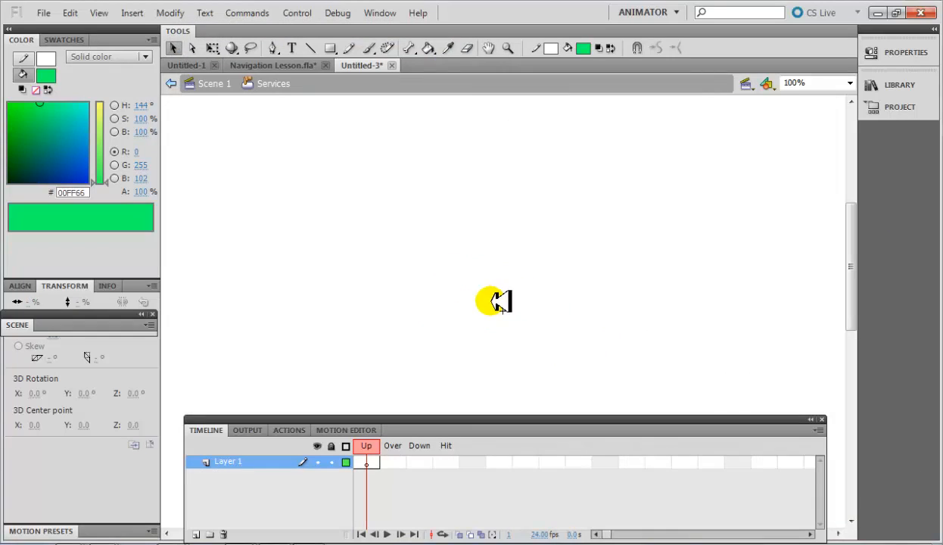
Draw a green #00FF66 rectangle about 164 by 51 px around the registration point in the Up state.
click(293, 48)
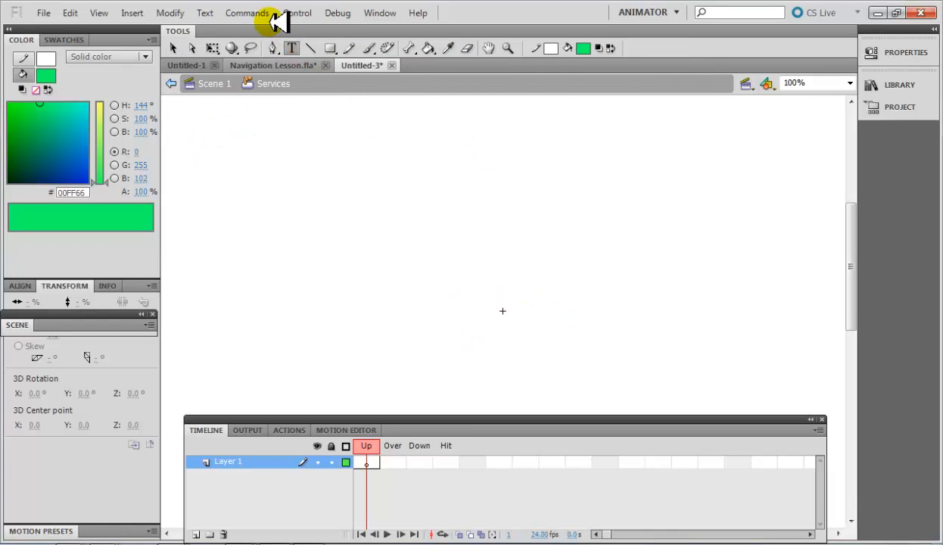
click(332, 49)
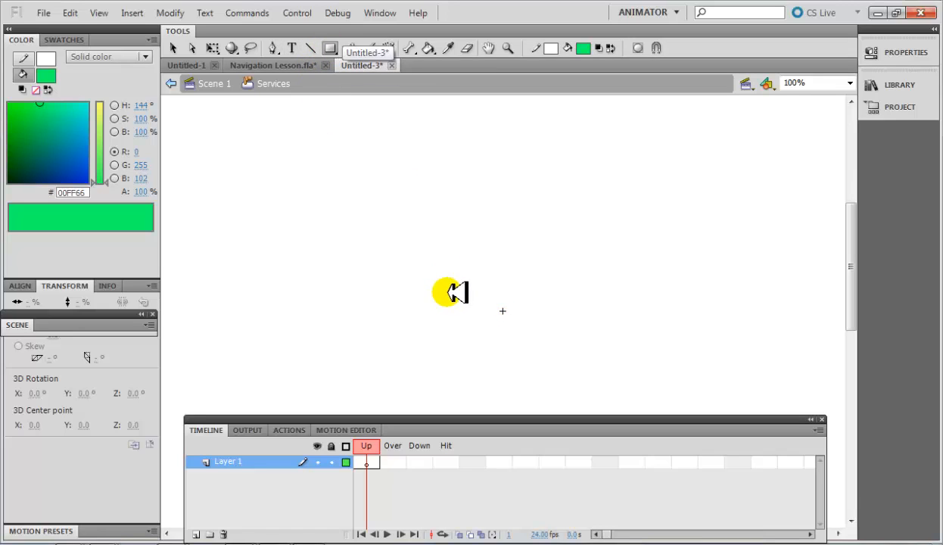
drag(447, 293, 567, 329)
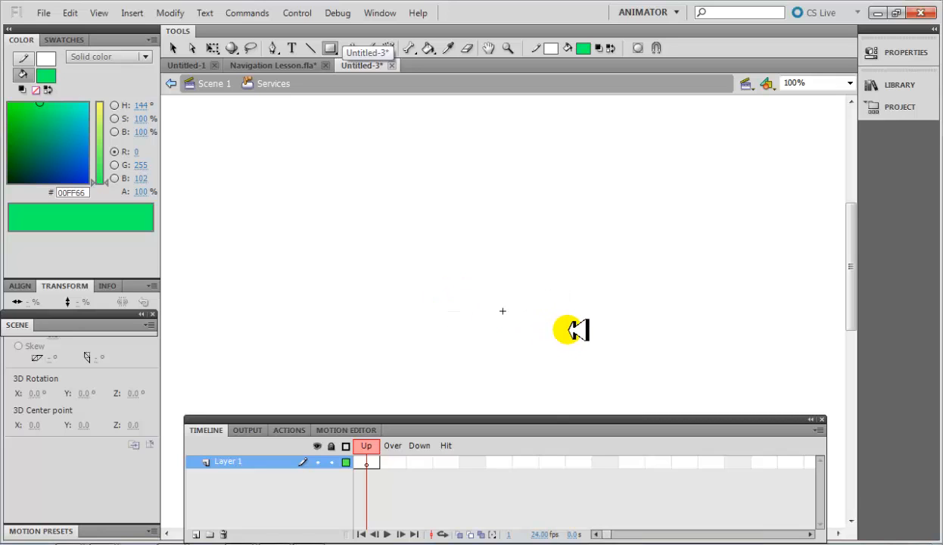
Add a text box reading "Services" centred on the green rectangle.
click(292, 47)
click(503, 311)
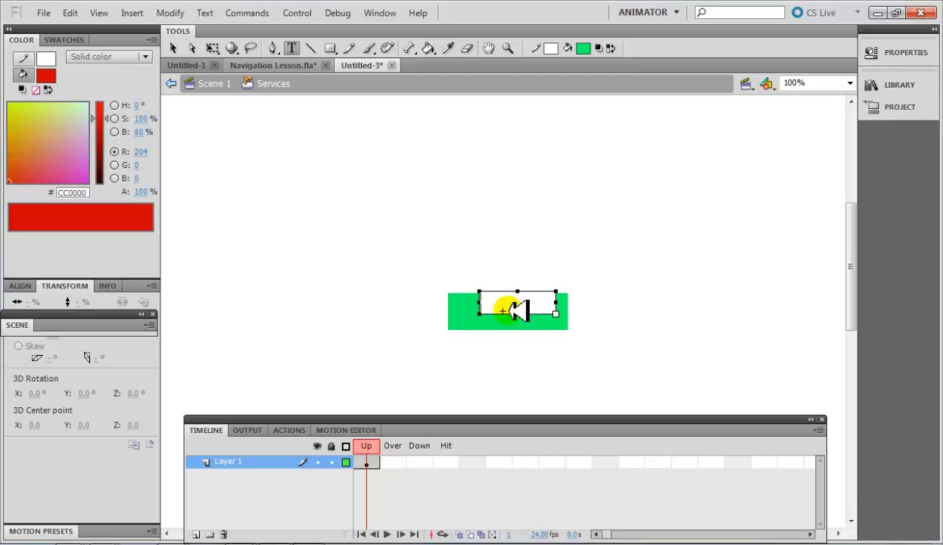
drag(506, 287, 497, 301)
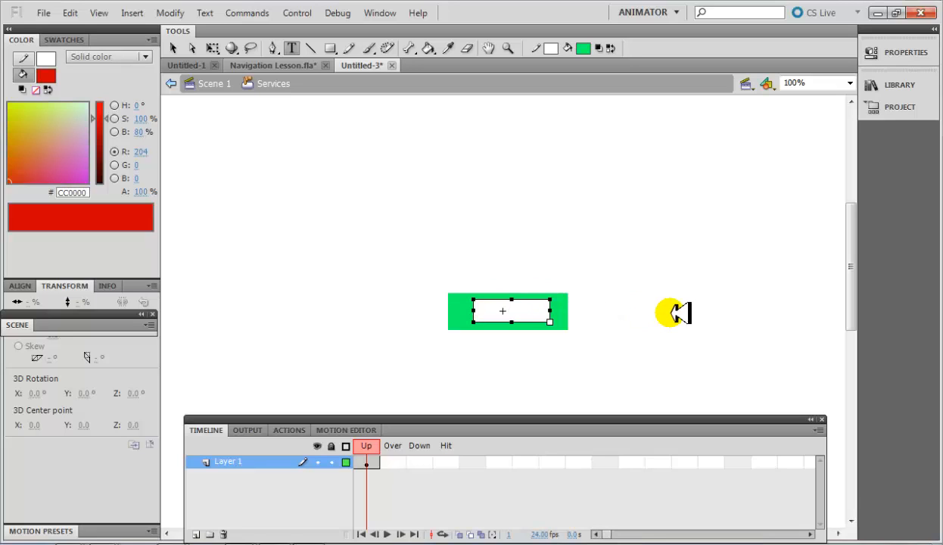
key(Caps_Lock)
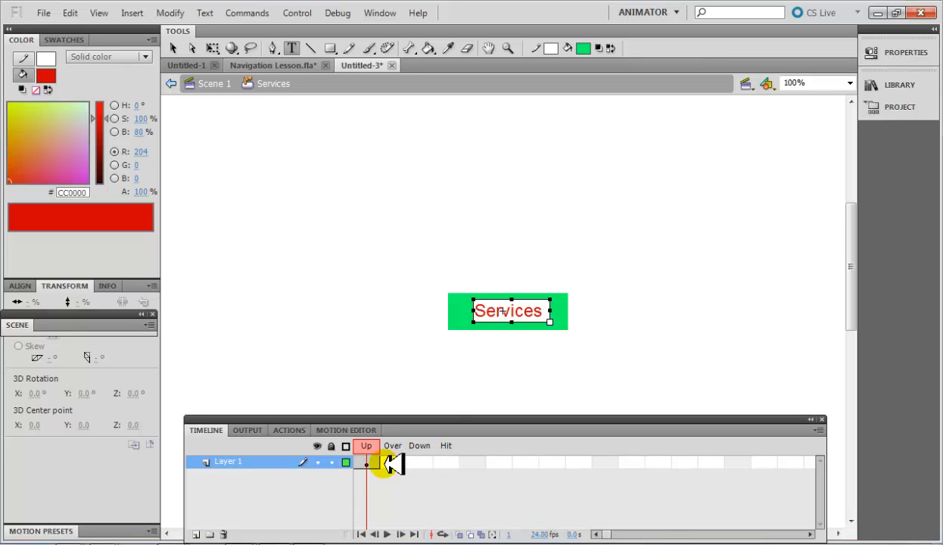
Set the Services label's text color to dark blue #333366 and deselect it.
double_click(515, 314)
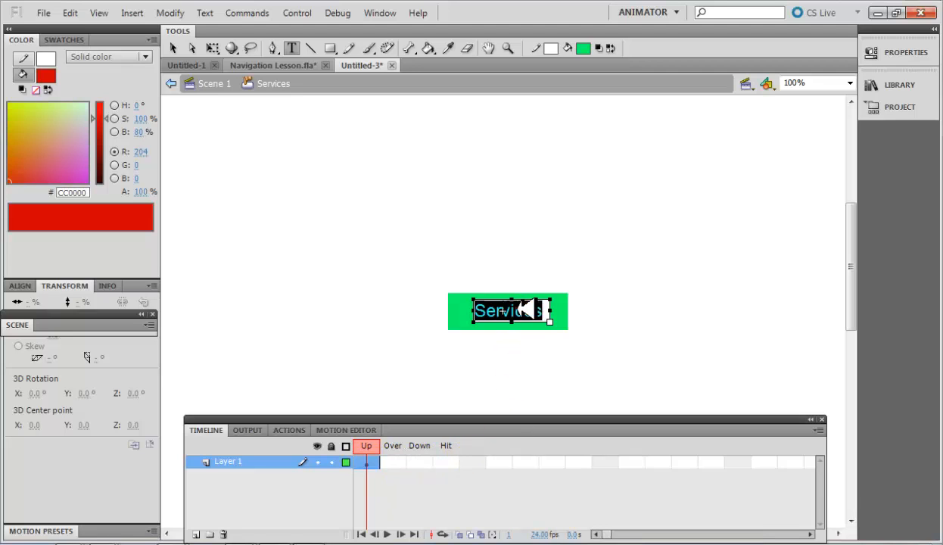
click(901, 55)
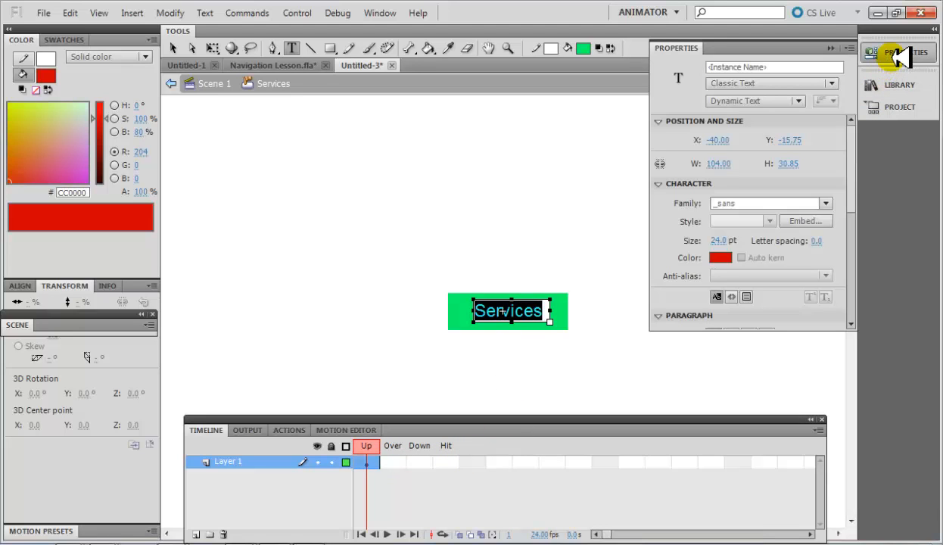
click(720, 257)
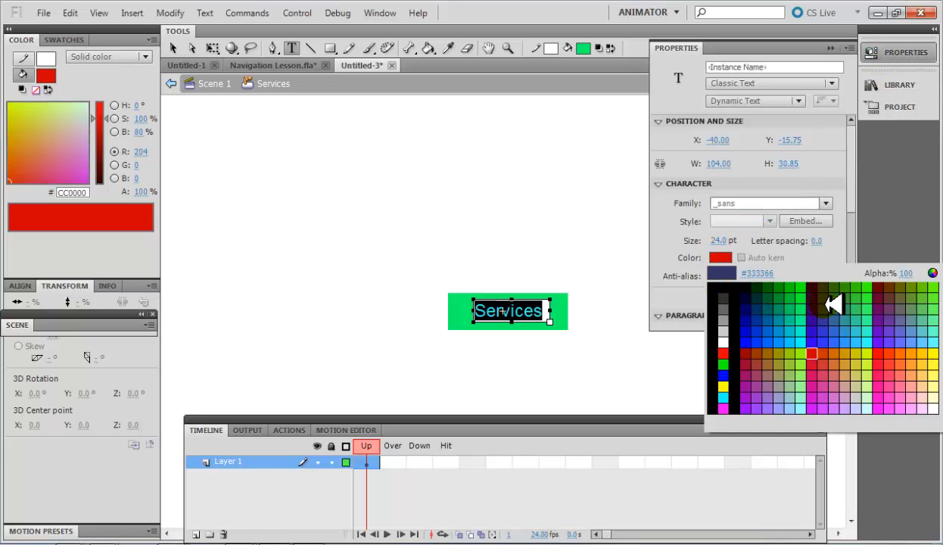
click(831, 306)
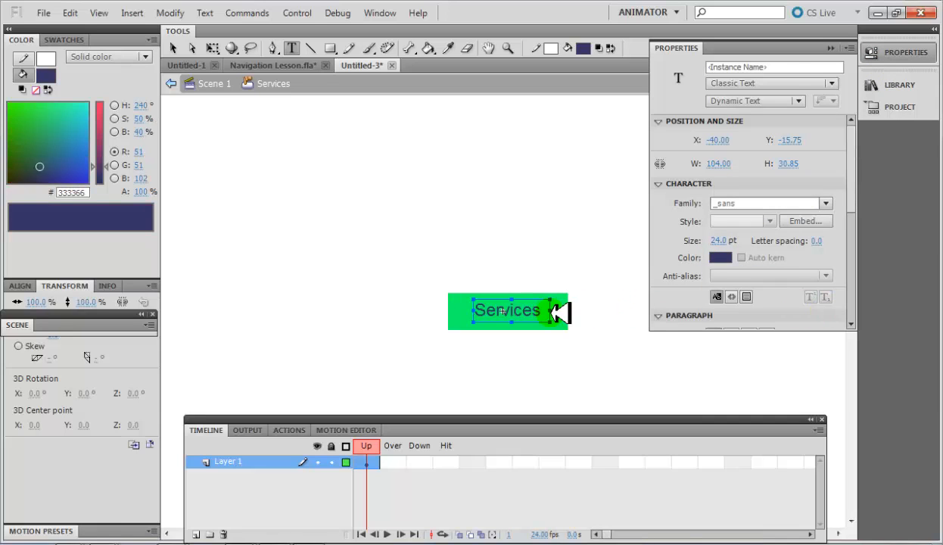
click(525, 311)
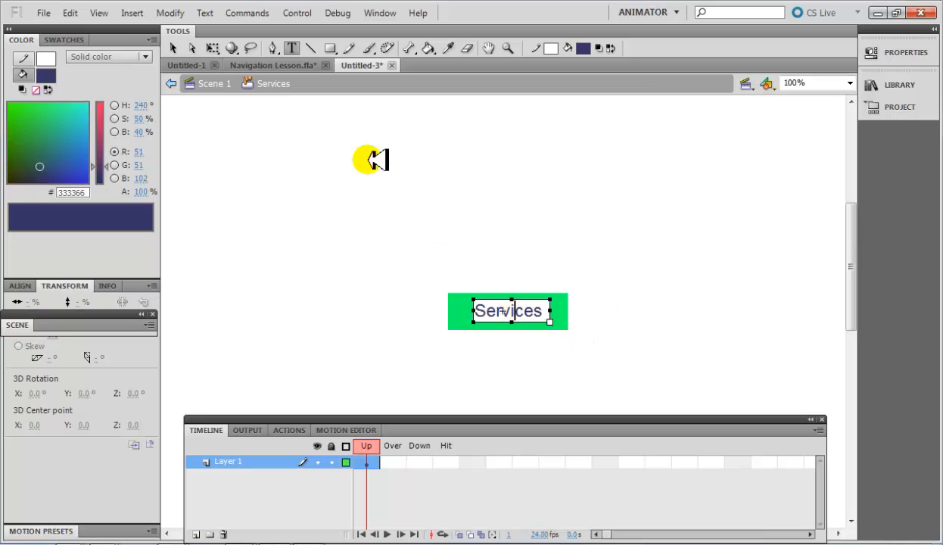
click(173, 47)
click(613, 321)
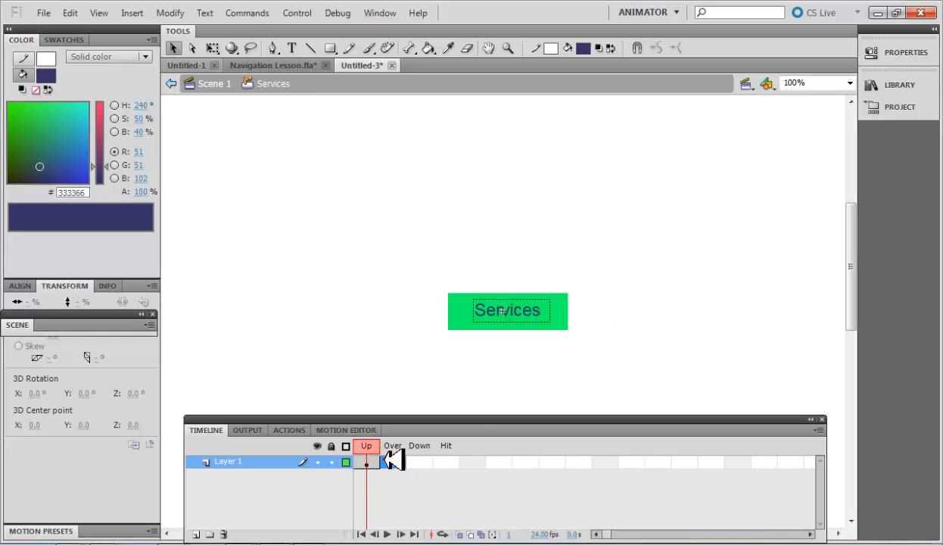
Insert a keyframe on the Over state and set the rectangle's fill there to red #CC0000.
right_click(392, 461)
click(454, 167)
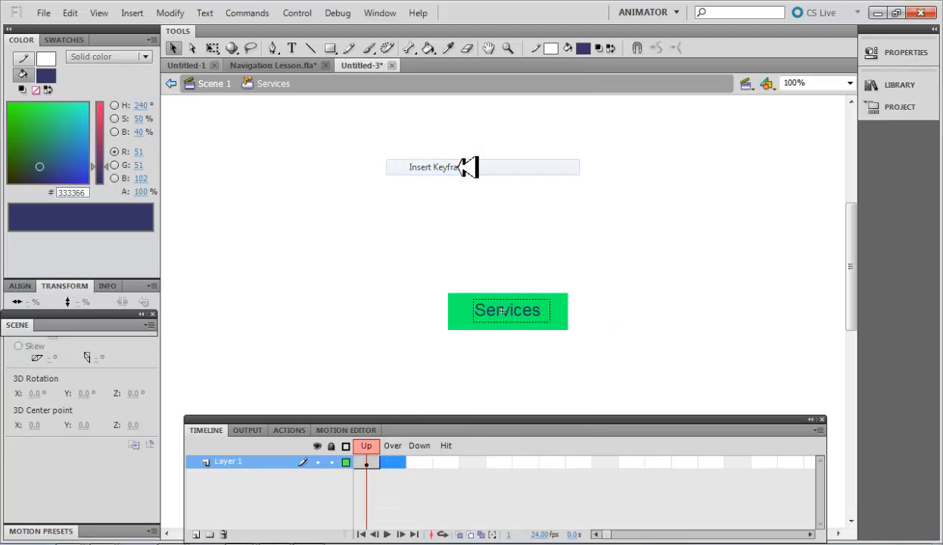
click(379, 239)
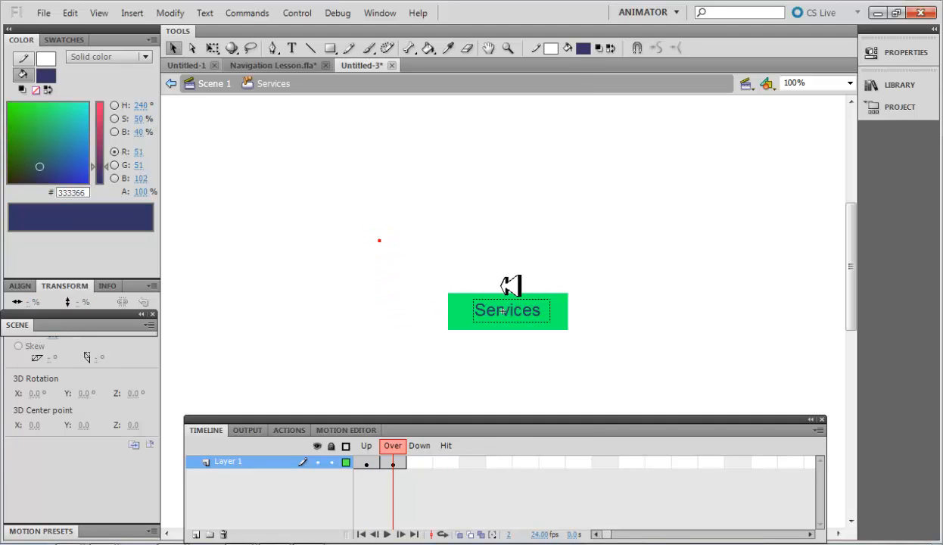
click(564, 311)
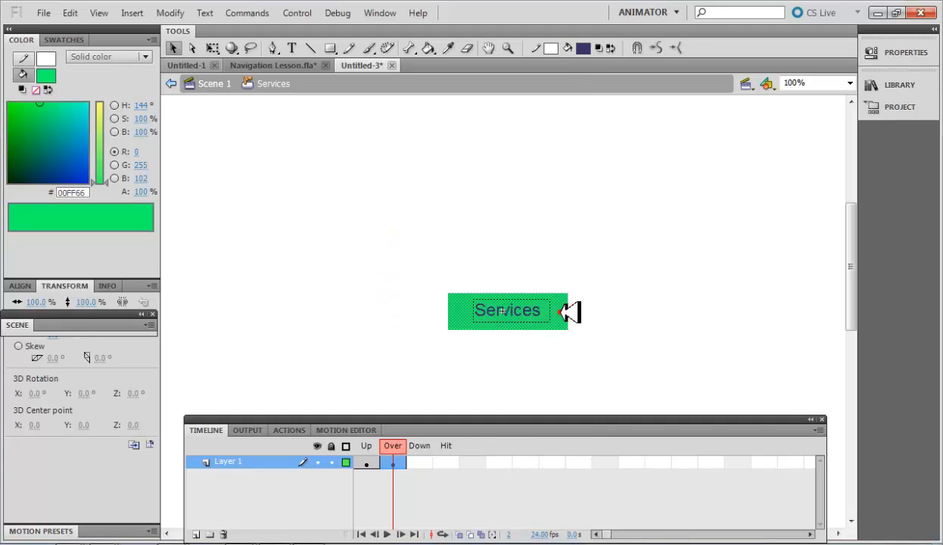
click(900, 52)
click(804, 189)
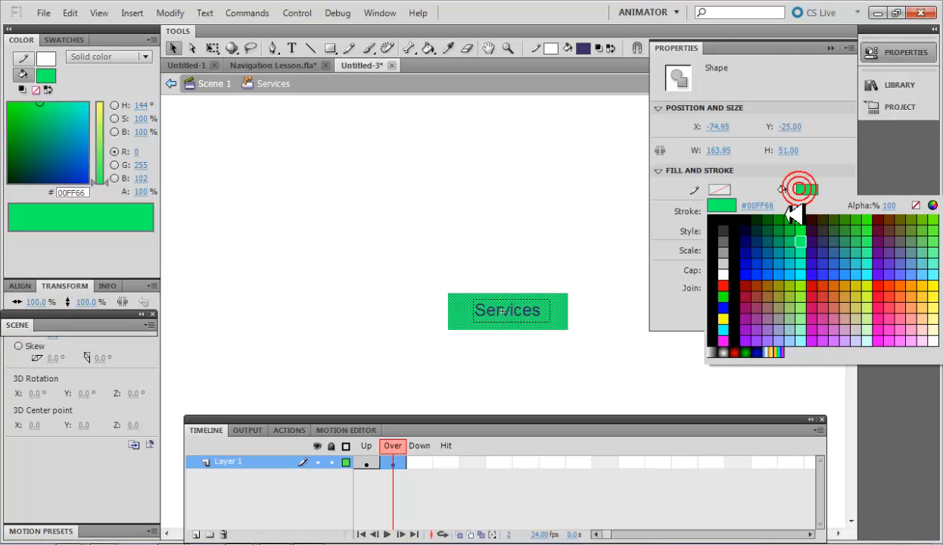
click(817, 285)
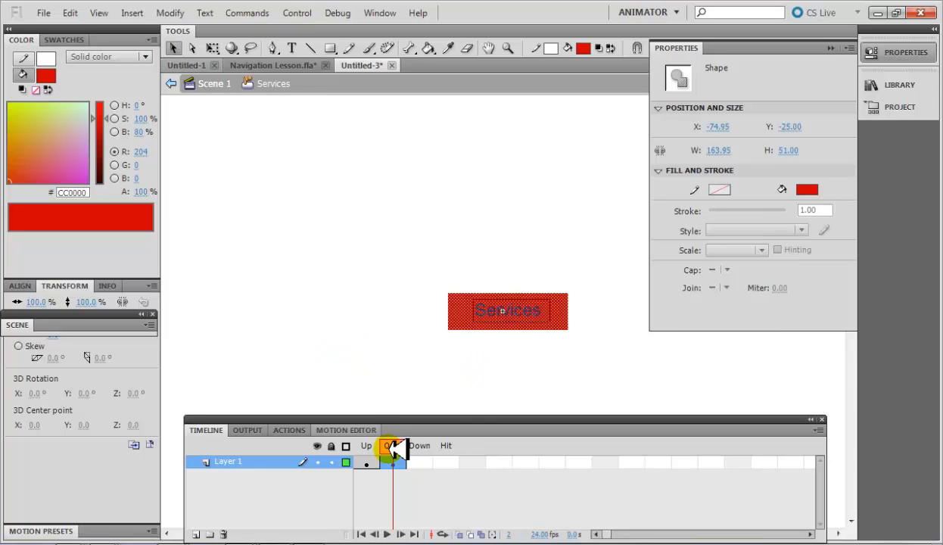
Insert keyframes on the Down and Hit states of the Services button.
click(445, 464)
right_click(422, 464)
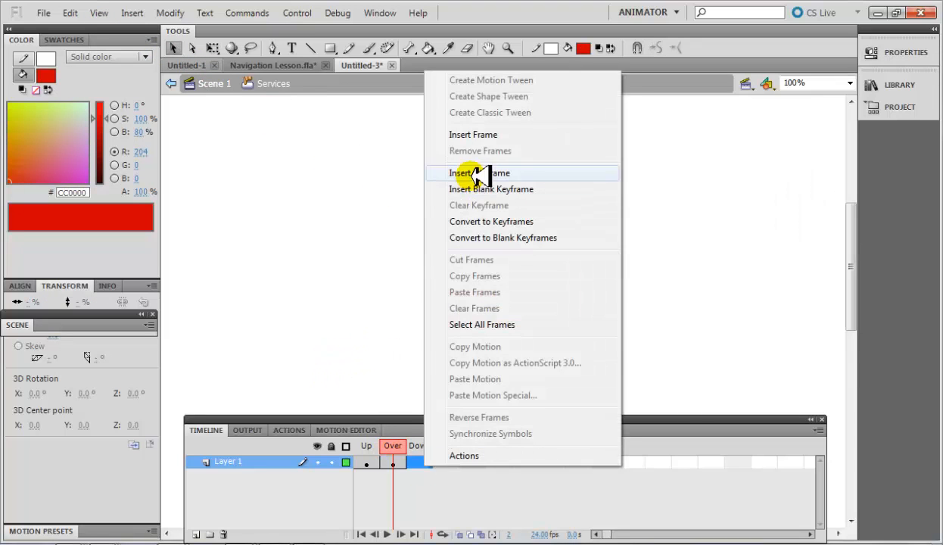
click(480, 175)
right_click(447, 463)
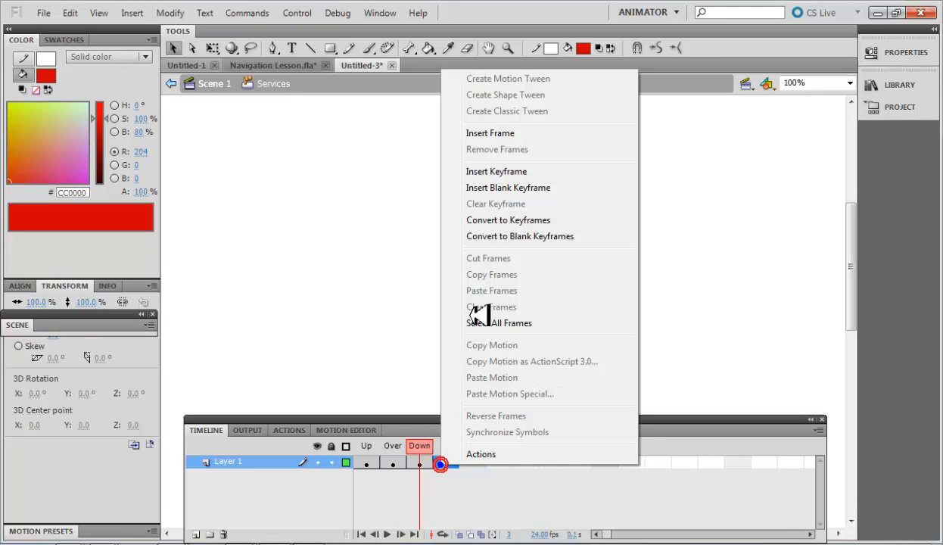
click(489, 172)
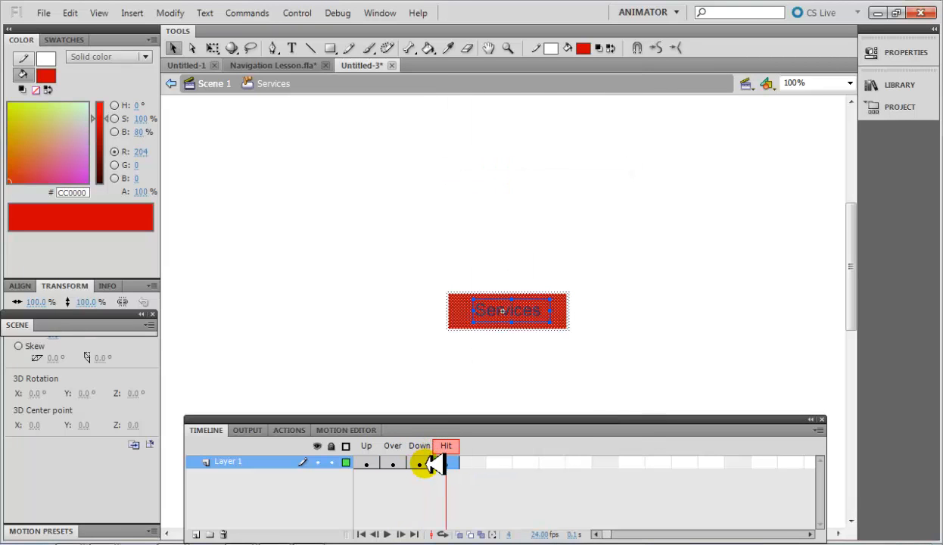
Set the Services rectangle's fill on the Down state to purple #993399.
click(422, 463)
click(593, 341)
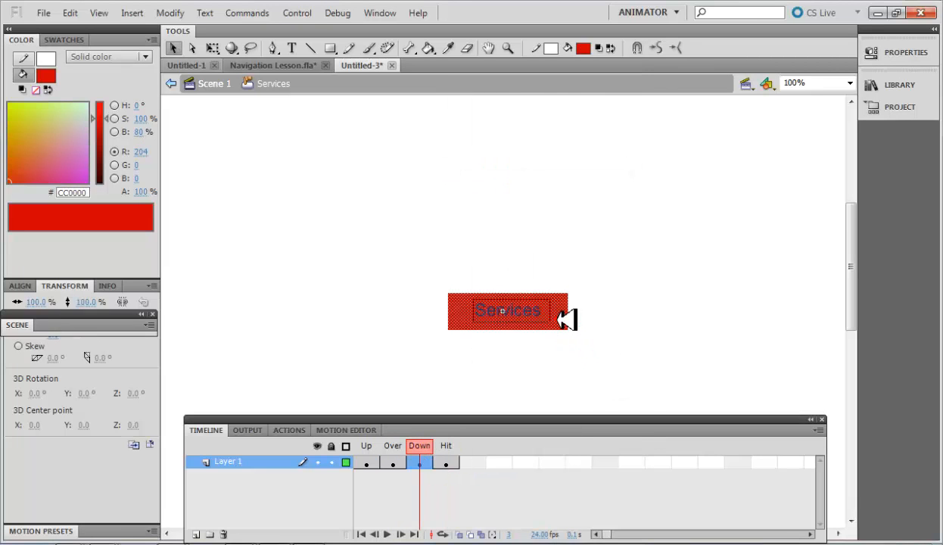
click(885, 52)
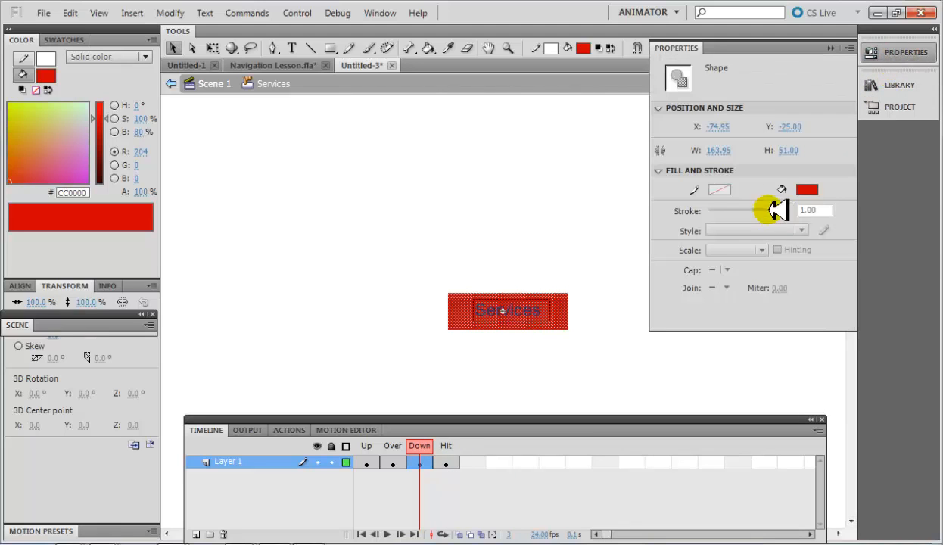
click(804, 189)
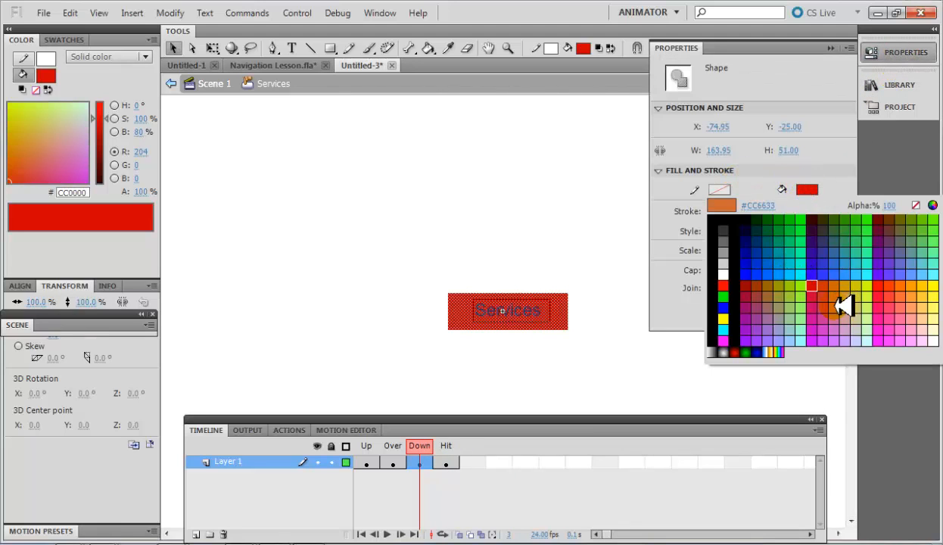
click(757, 318)
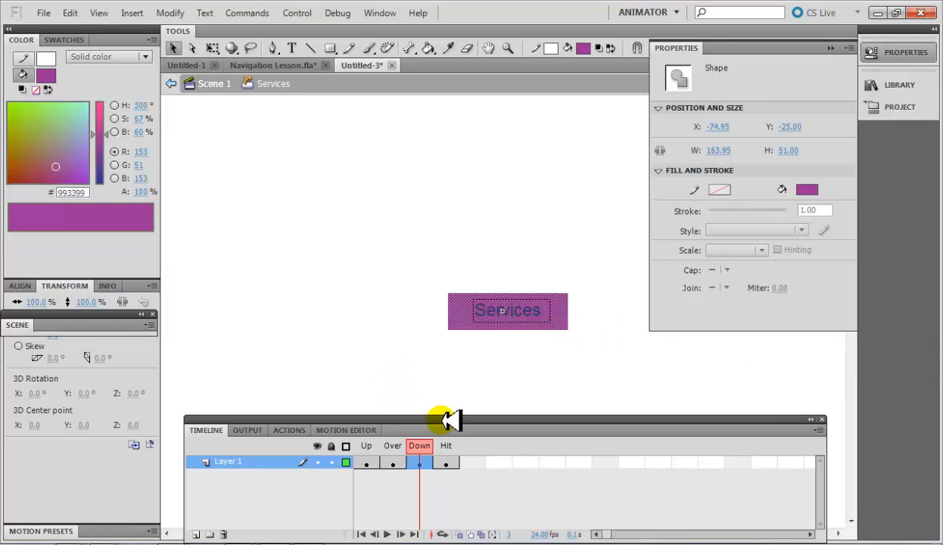
Set the Services rectangle's fill on the Hit state to yellow-green #CCFF00 and deselect it.
click(446, 462)
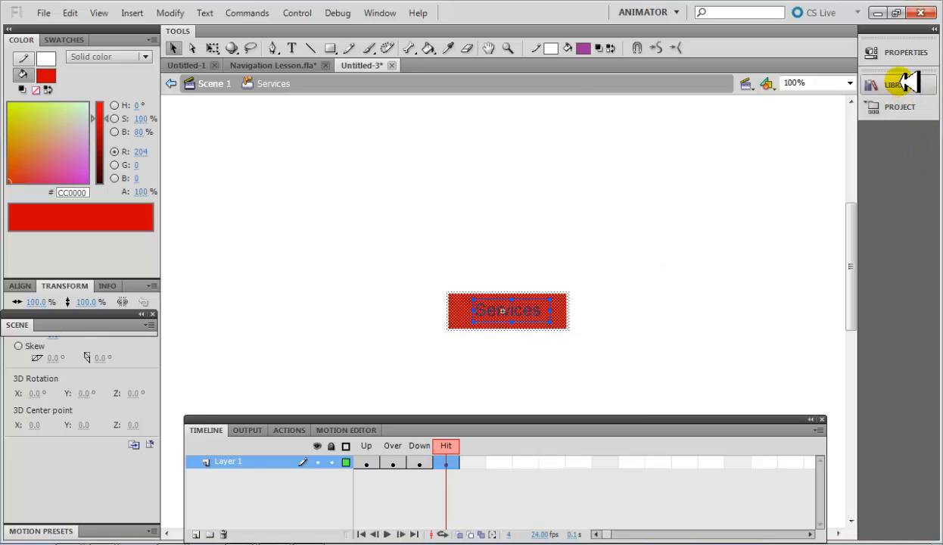
click(904, 54)
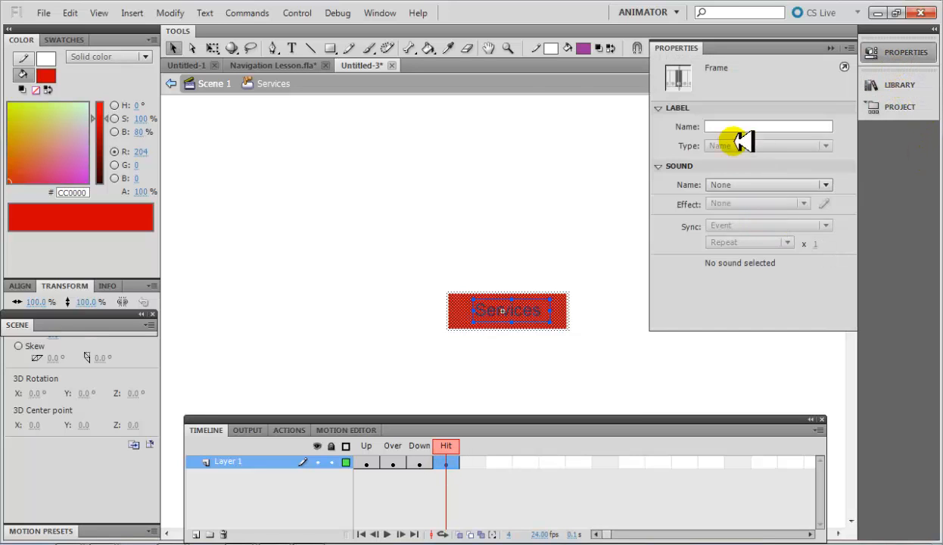
click(587, 334)
click(569, 316)
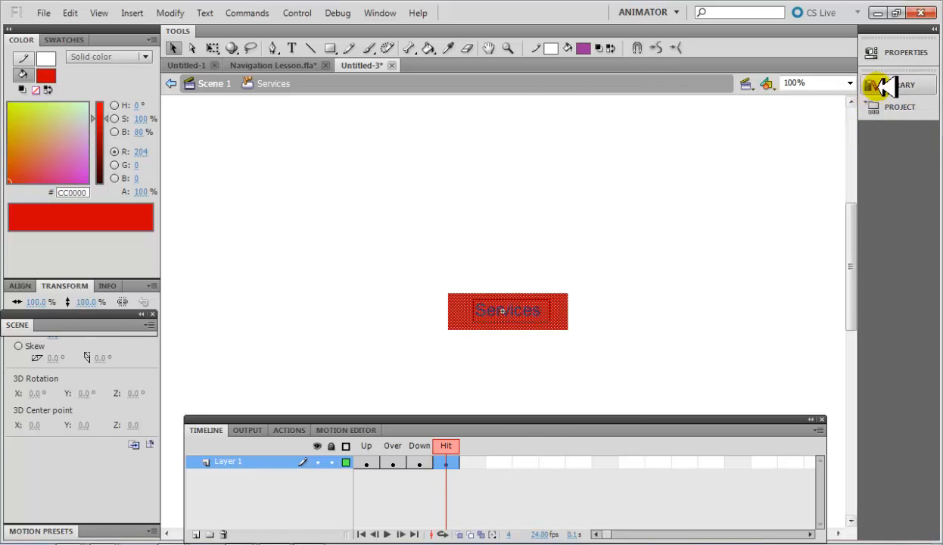
click(885, 51)
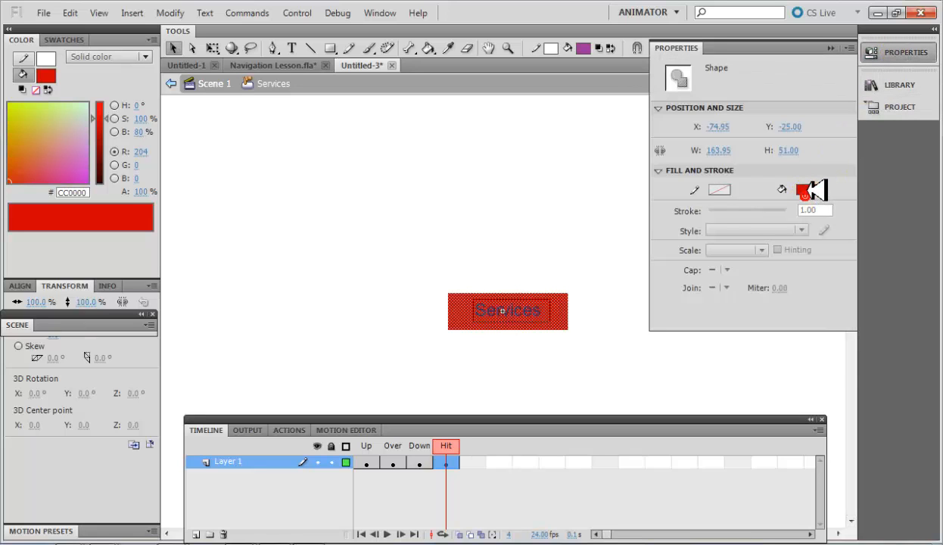
click(808, 190)
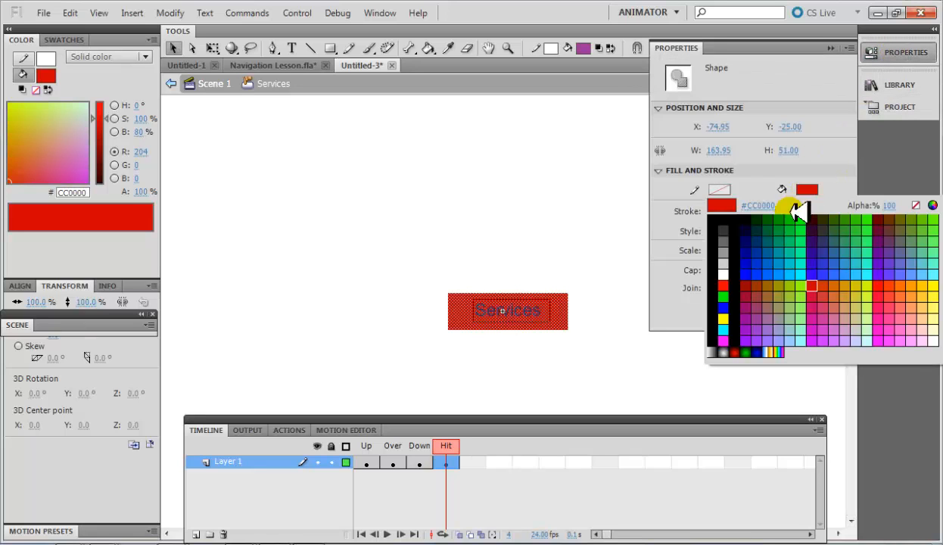
click(874, 290)
click(702, 375)
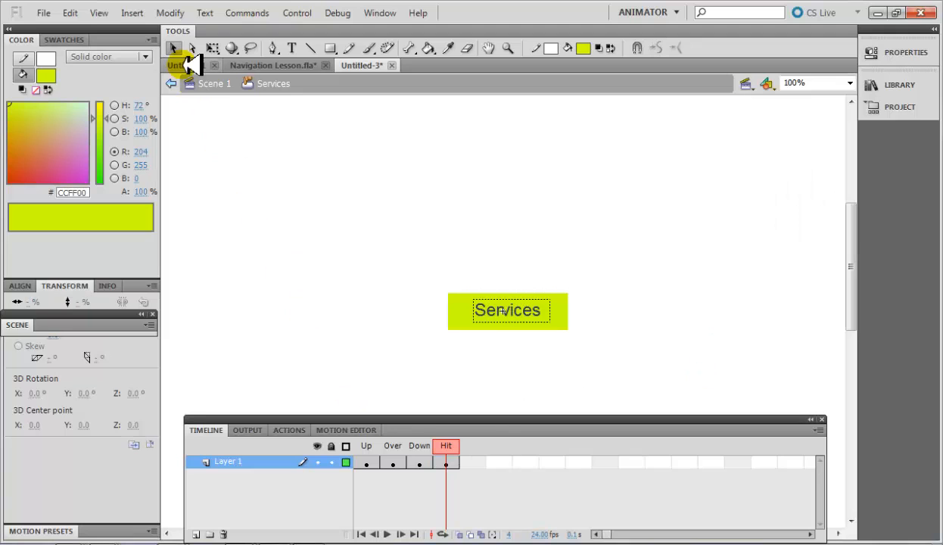
Return to Scene 1 and place the Services button beside PRODUCTS on frame 2 of the Content layer.
click(215, 83)
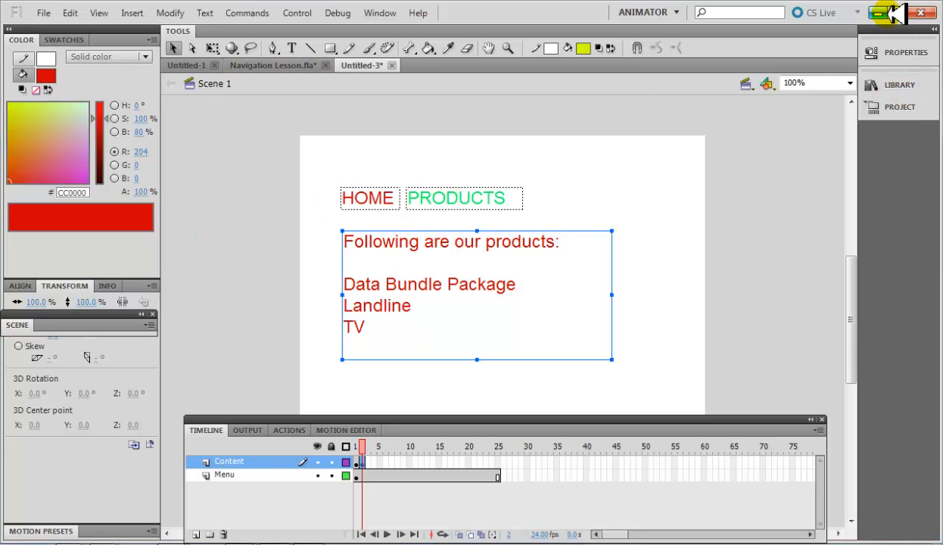
click(148, 6)
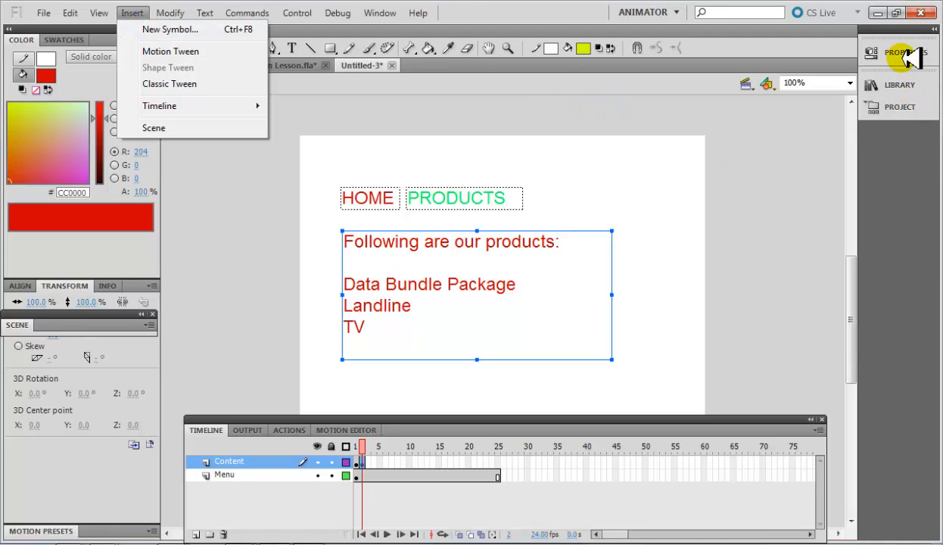
click(885, 85)
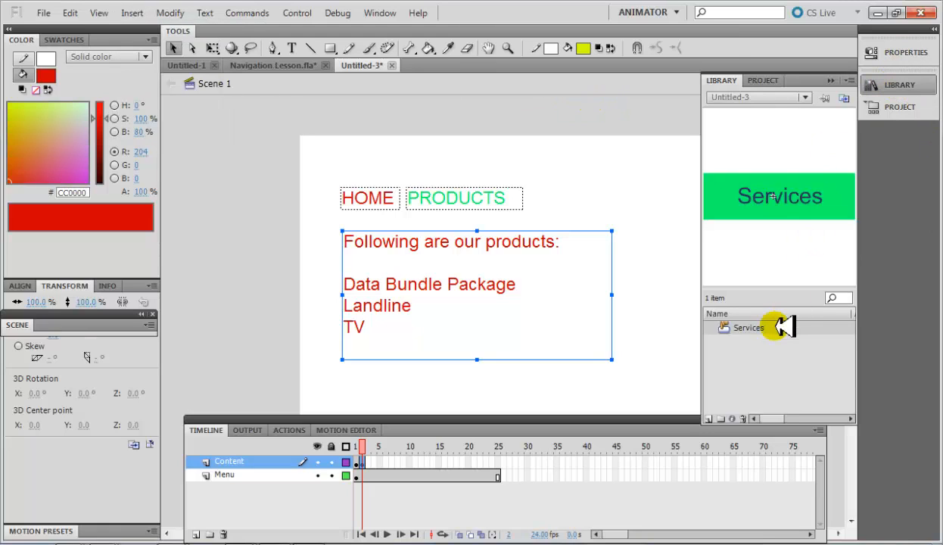
click(751, 325)
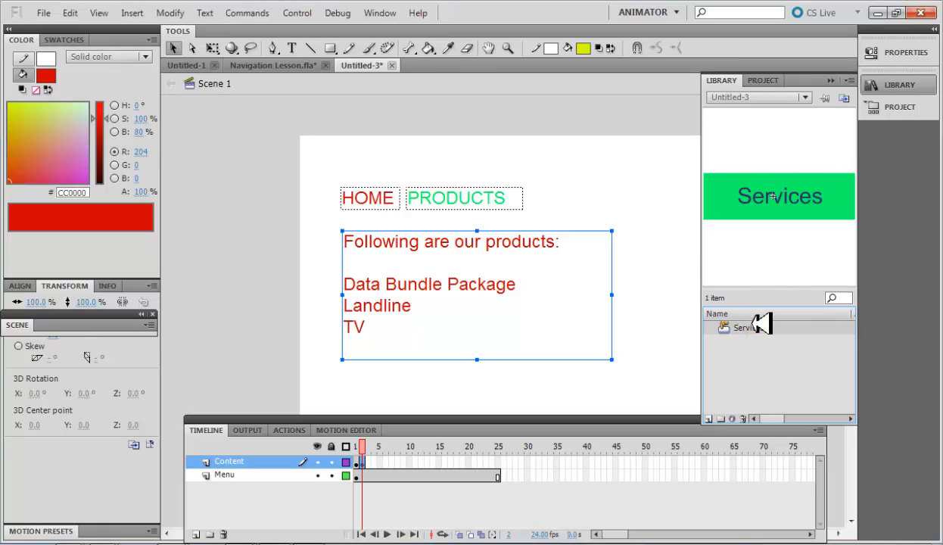
drag(754, 324, 666, 215)
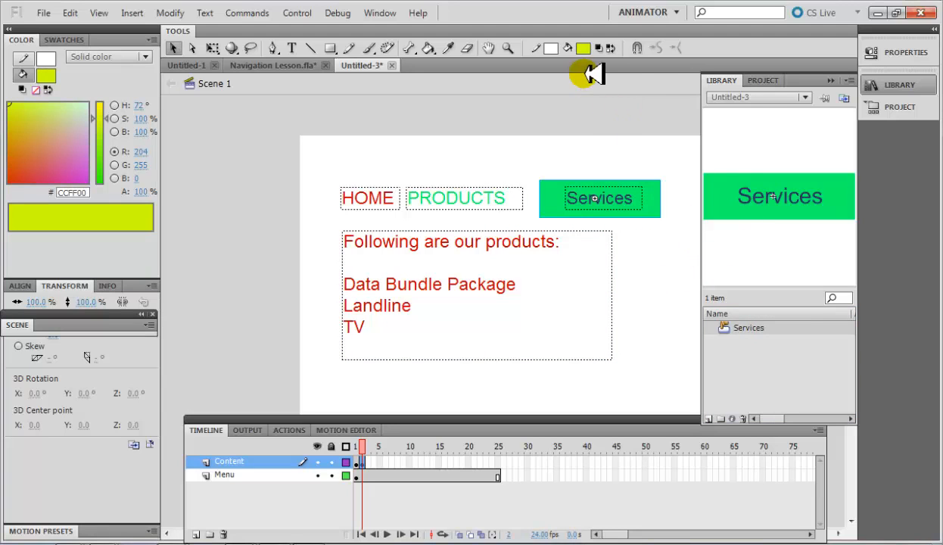
click(835, 76)
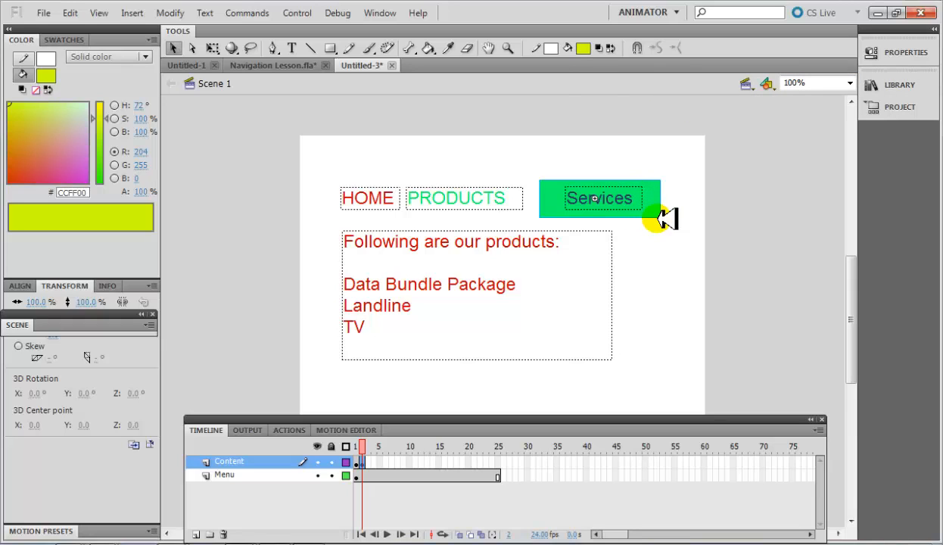
click(672, 217)
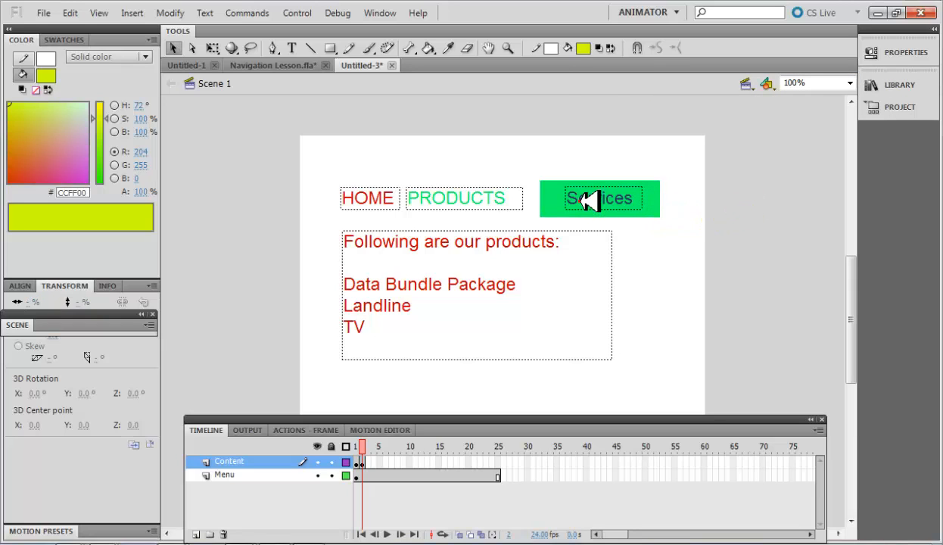
drag(583, 199, 577, 198)
click(352, 119)
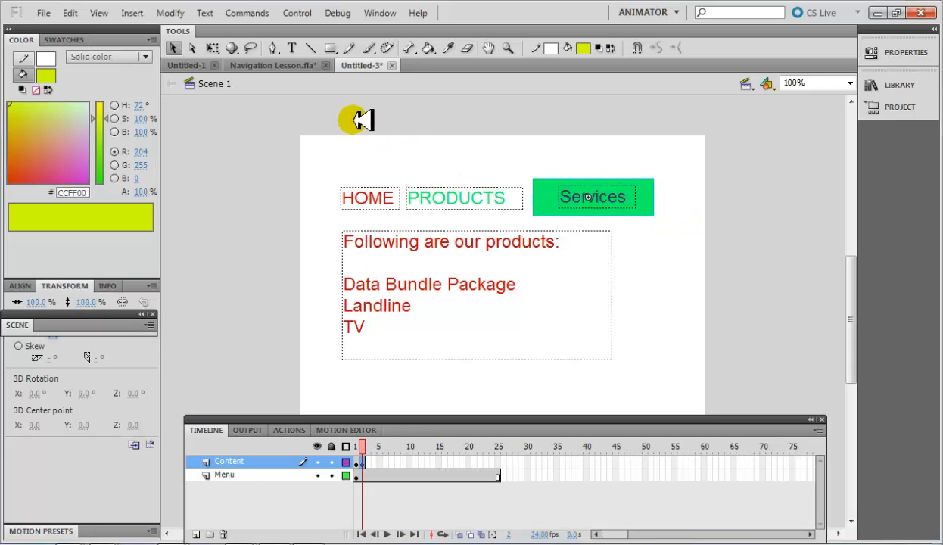
Test the movie, close the preview, and delete the Services button and products text from frame 2 of the Content layer.
key(ctrl+Return)
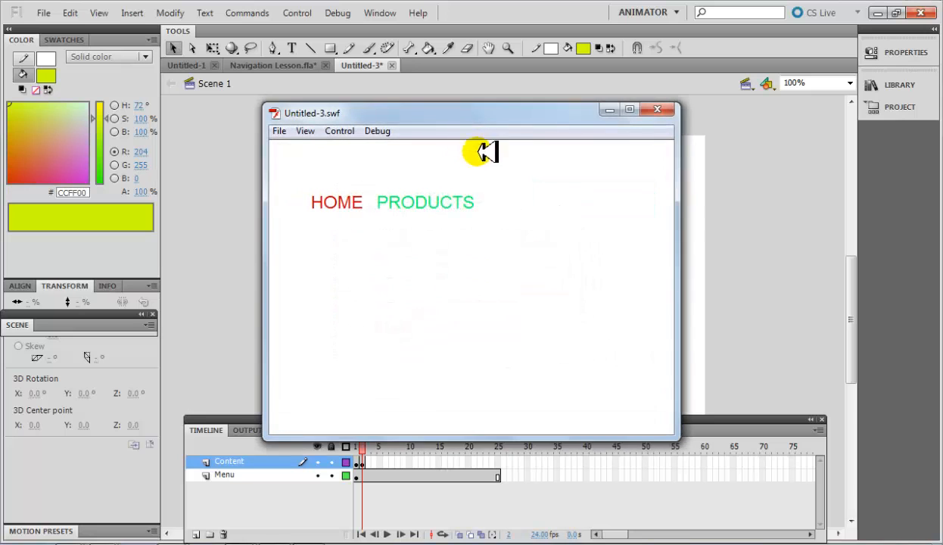
click(659, 108)
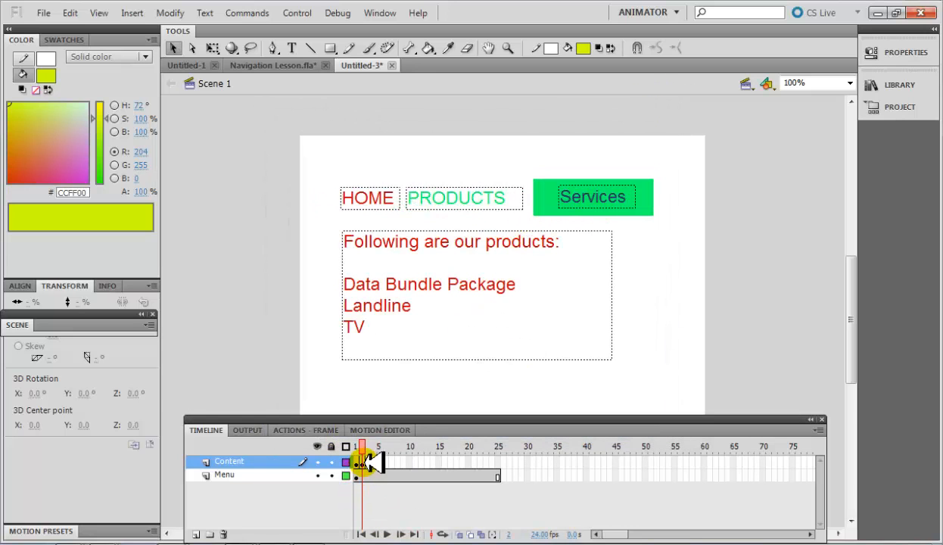
click(360, 462)
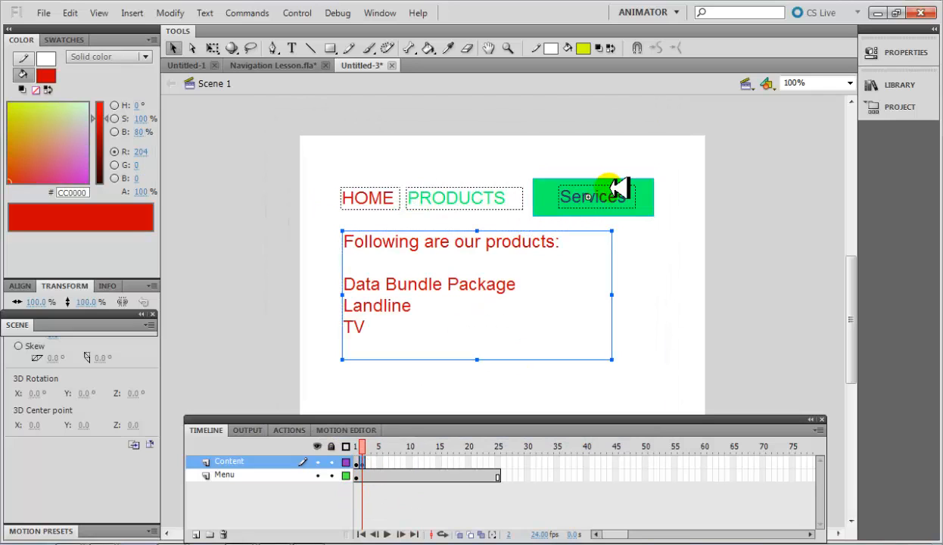
key(Delete)
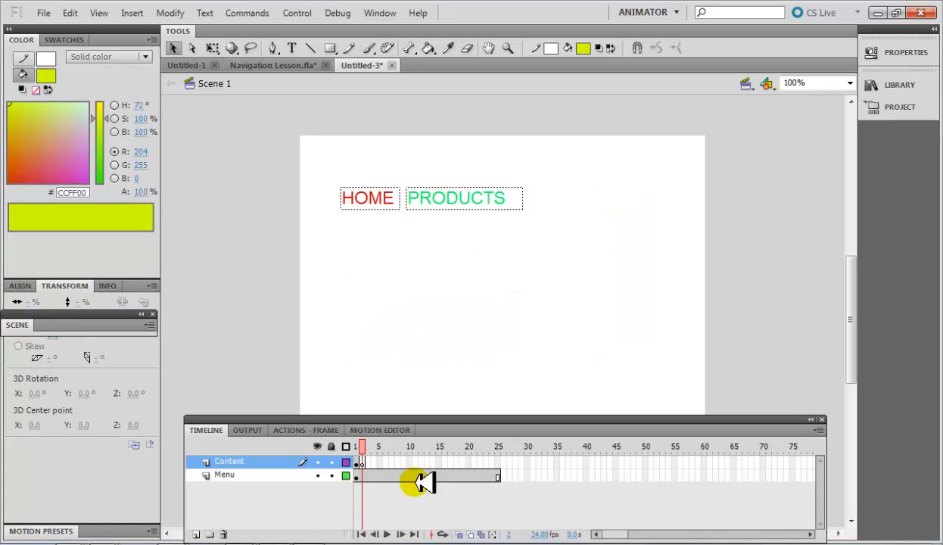
Place the Services button beside PRODUCTS on frame 1 of the Menu layer and delete it again.
click(359, 476)
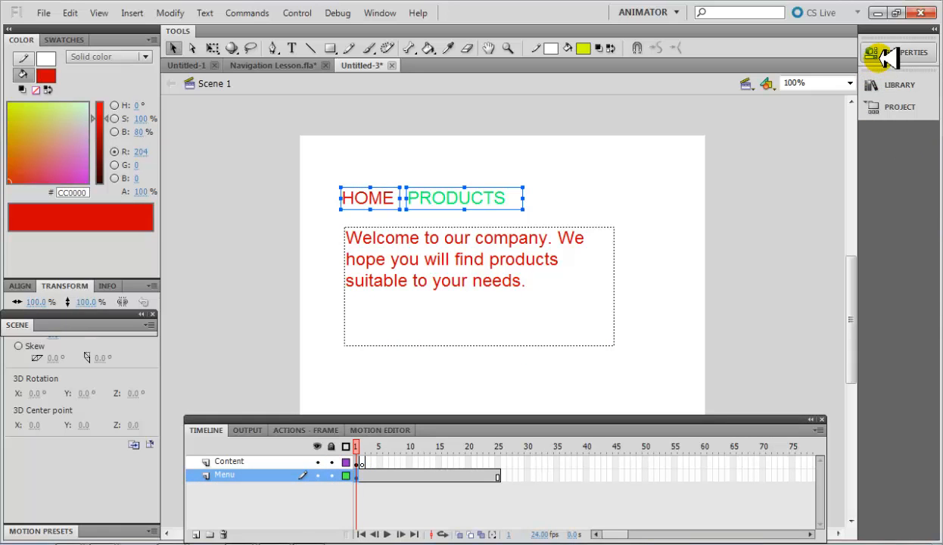
click(882, 85)
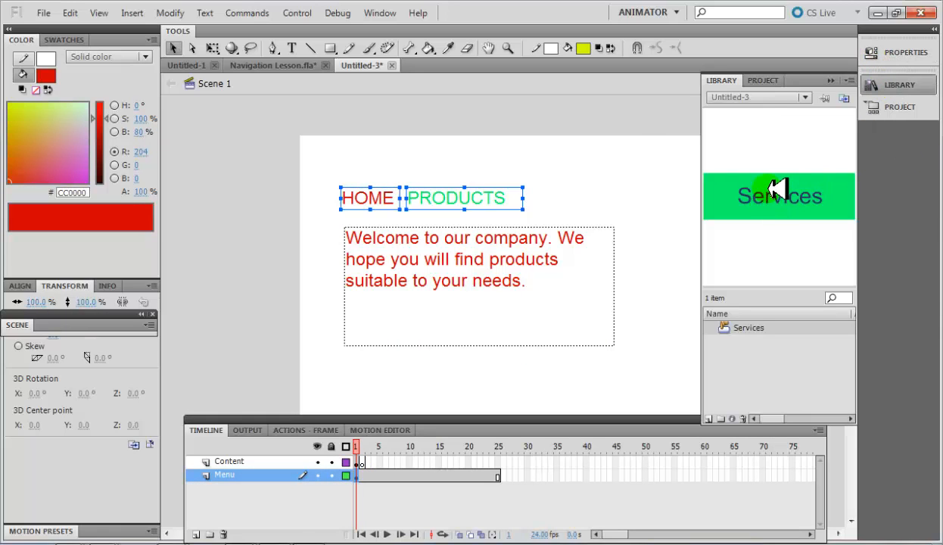
drag(738, 328, 598, 198)
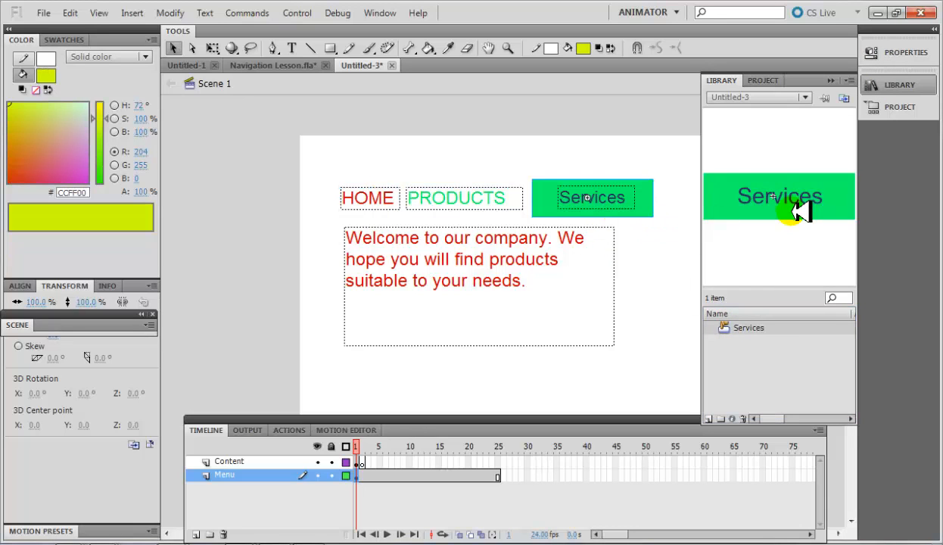
key(Delete)
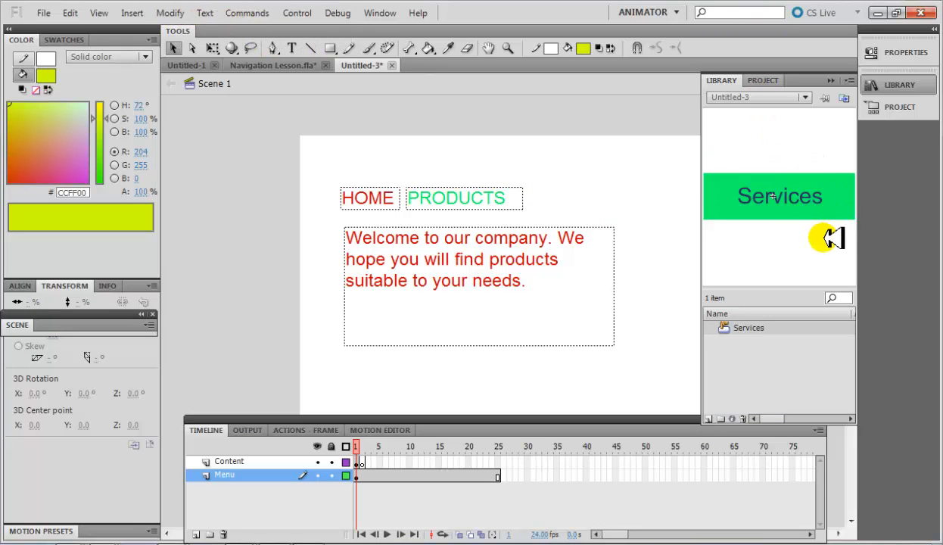
Open the Services symbol for editing and try to shrink the Up state's green rectangle from its top-left corner.
right_click(729, 327)
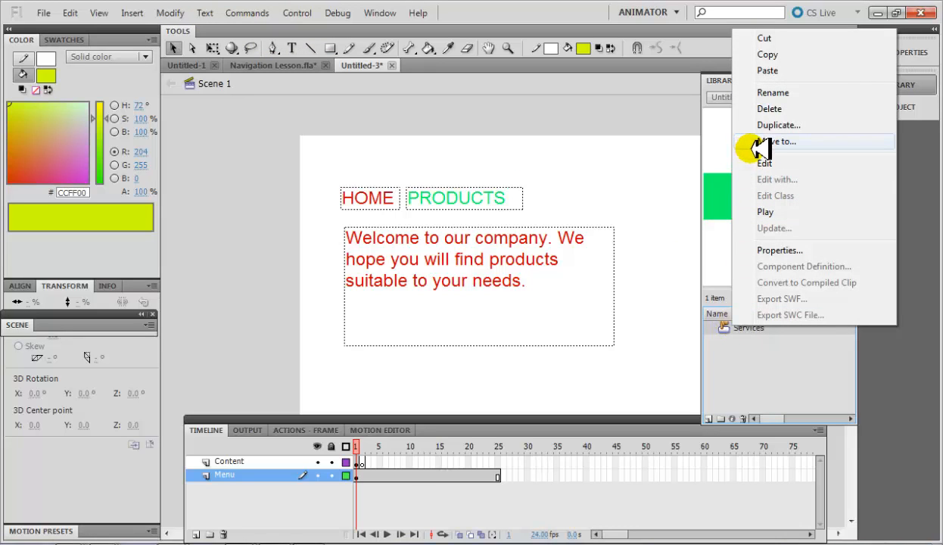
click(764, 162)
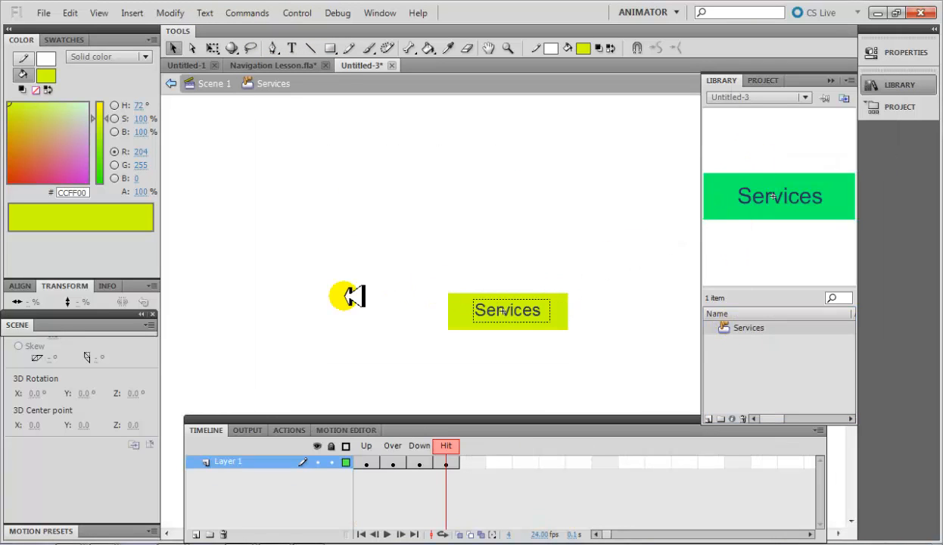
click(367, 462)
click(406, 301)
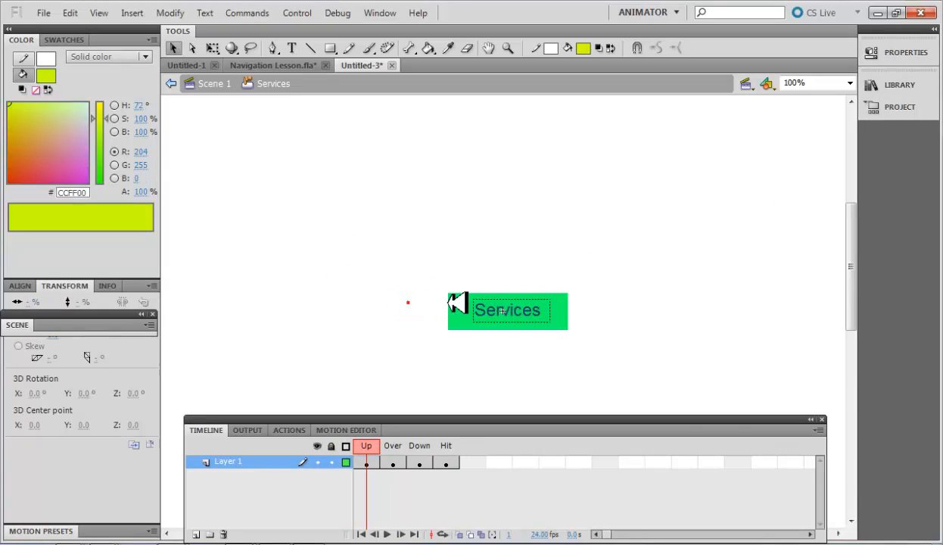
click(457, 300)
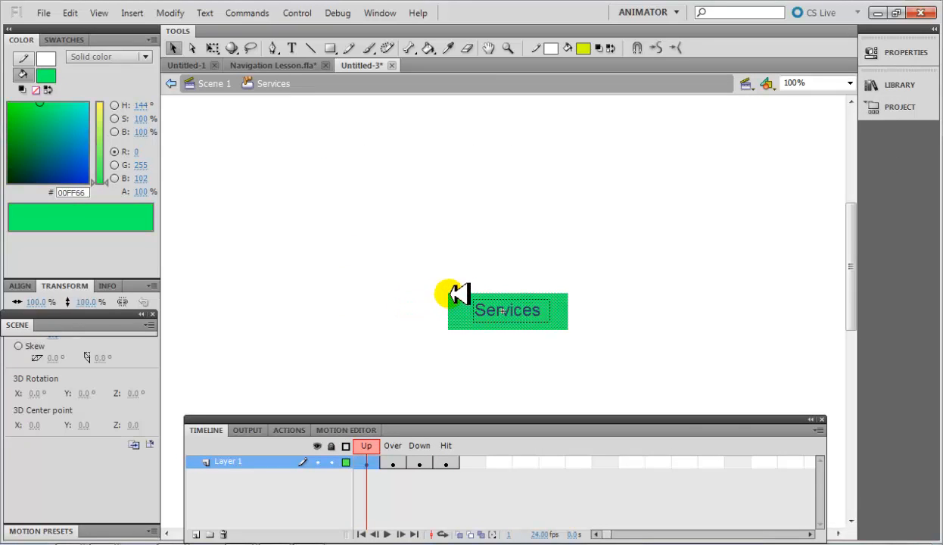
click(452, 292)
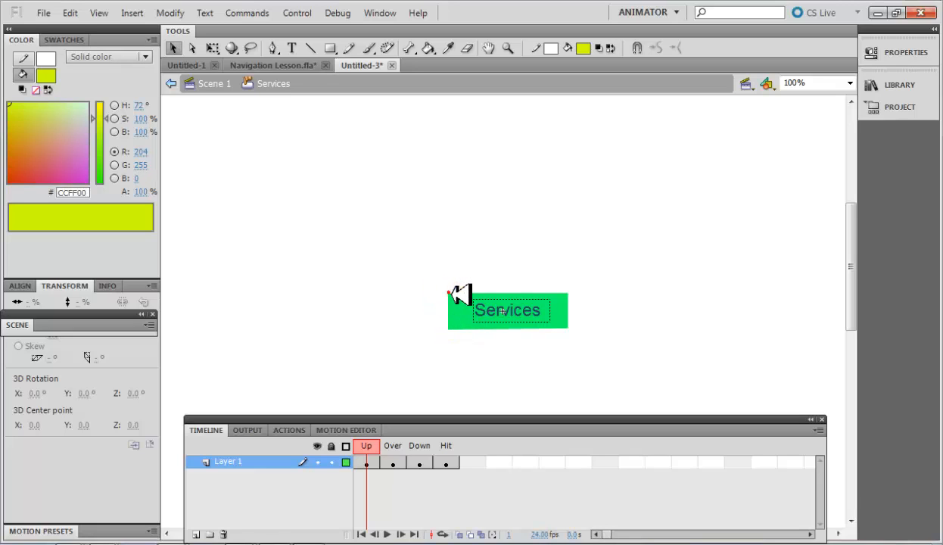
drag(452, 294, 455, 299)
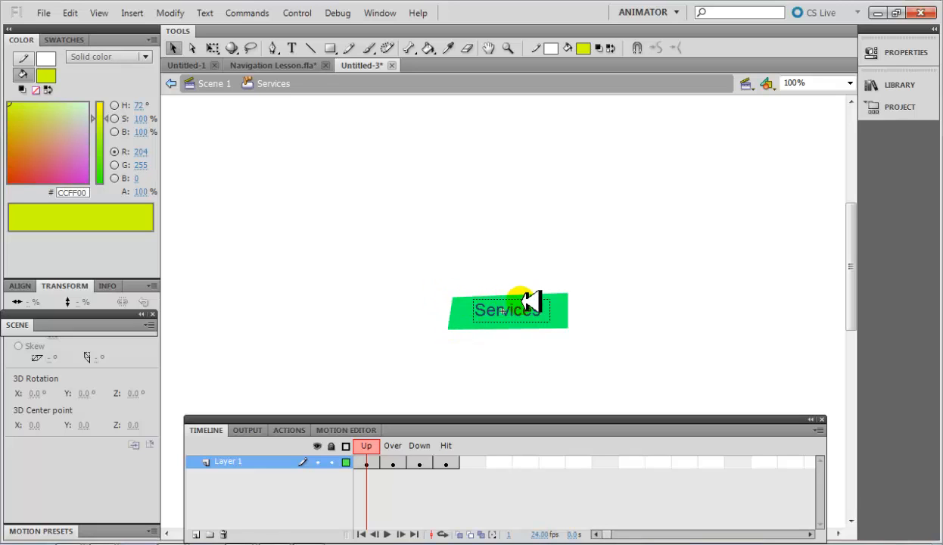
Replace the Up state's green rectangle with a smaller yellow-green #CCFF00 rectangle closely surrounding the Services label.
click(566, 309)
key(Delete)
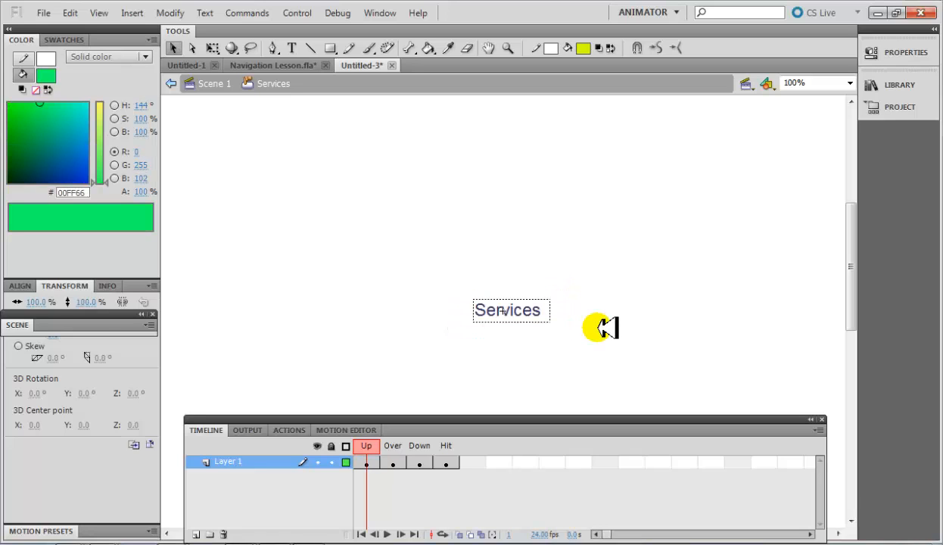
click(331, 48)
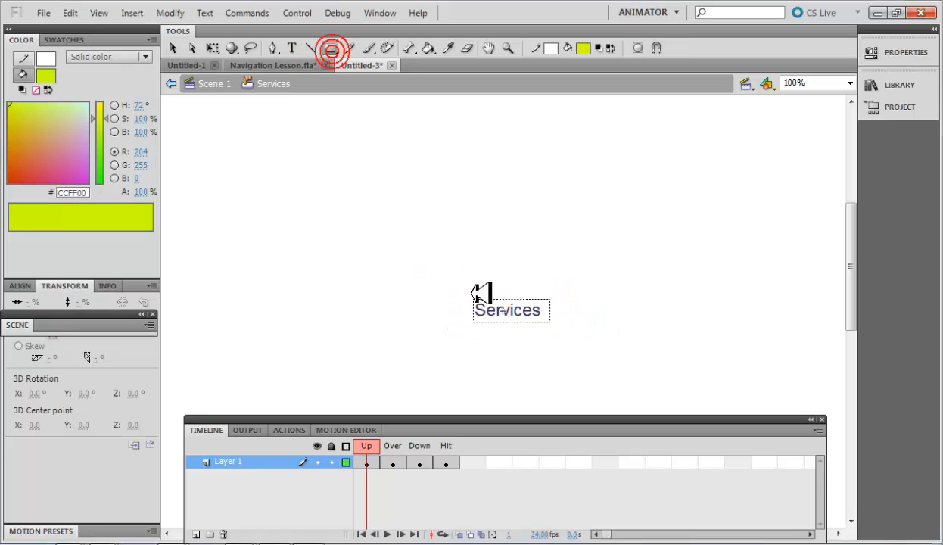
drag(468, 295, 553, 325)
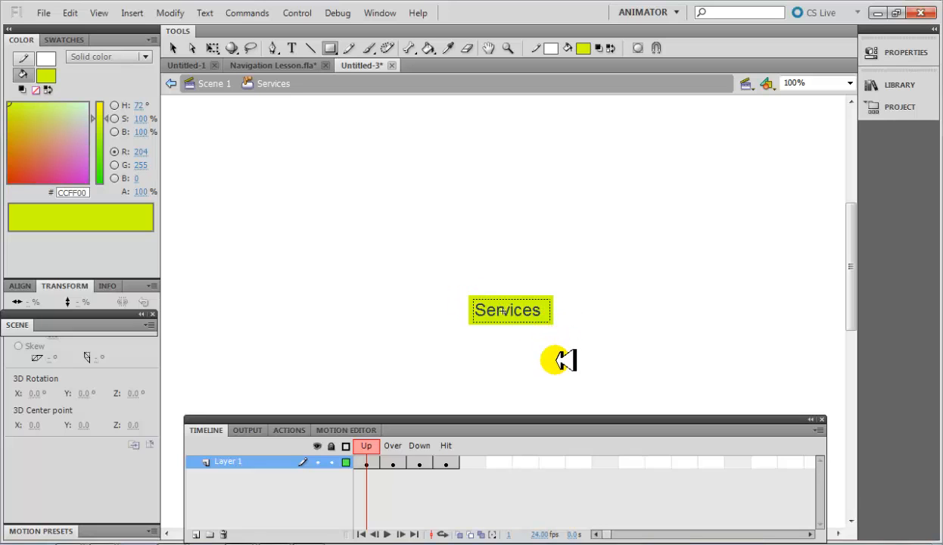
Delete the red rectangle behind the Services label in the Over state.
click(394, 462)
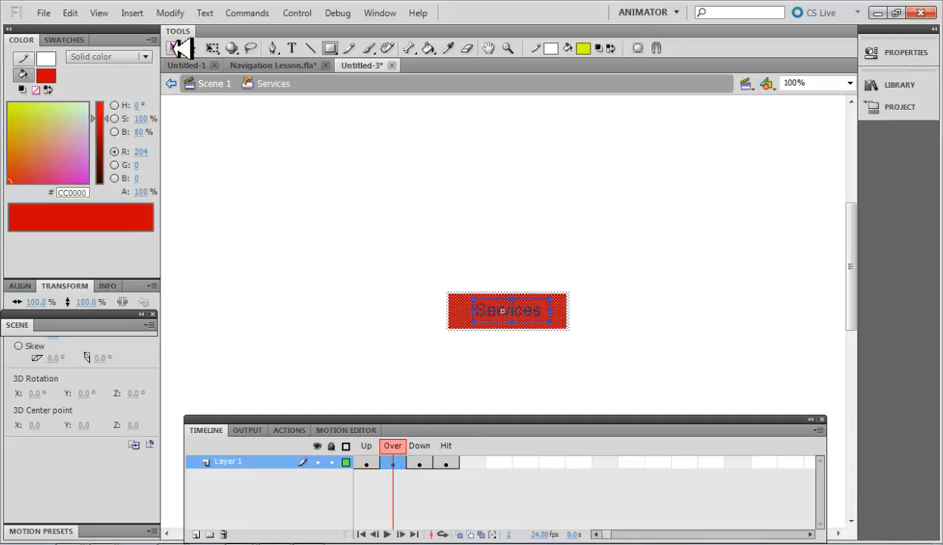
click(172, 48)
click(435, 303)
click(458, 309)
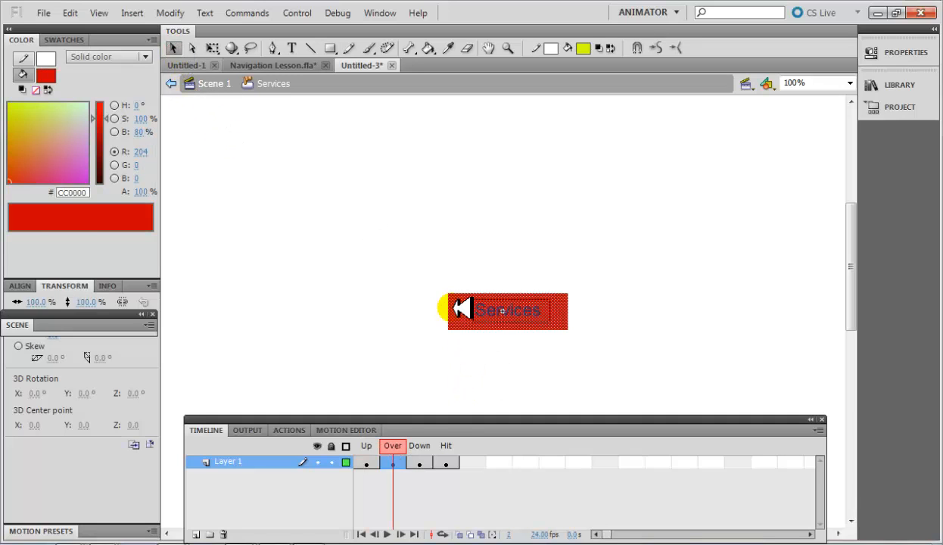
key(Delete)
Delete the purple rectangle behind the Services label in the Down state.
click(421, 464)
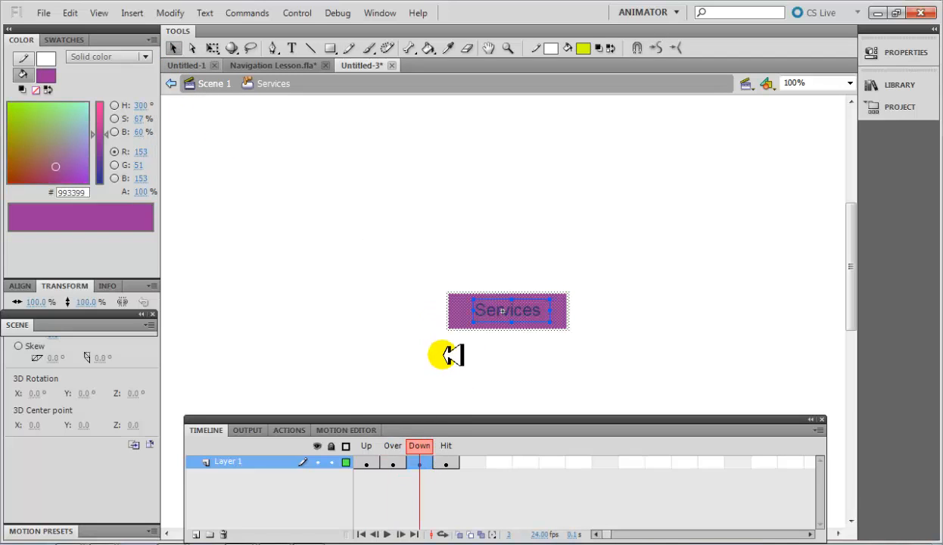
click(442, 354)
click(453, 311)
key(Delete)
Replace the Hit state's rectangle with a smaller yellow-green #CCFF00 rectangle closely surrounding the Services label.
click(448, 463)
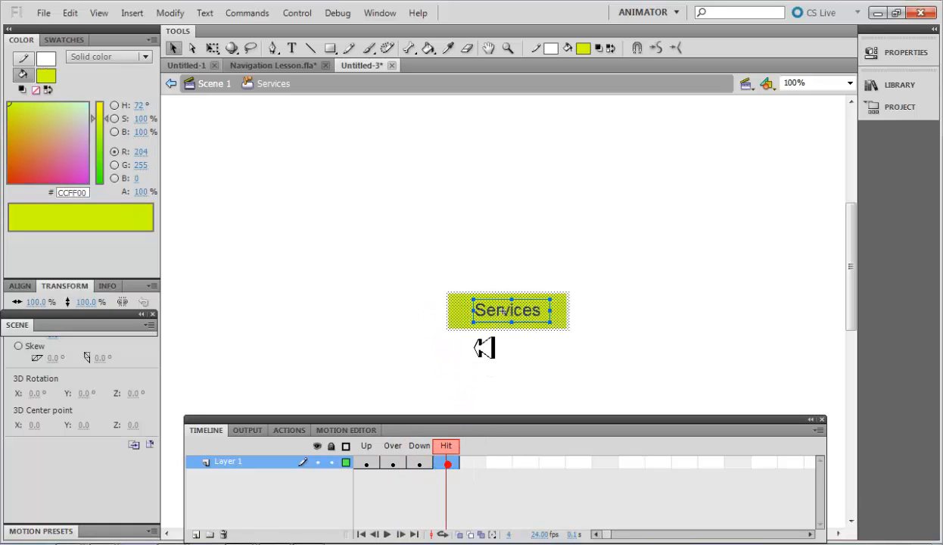
click(482, 345)
click(461, 309)
key(Delete)
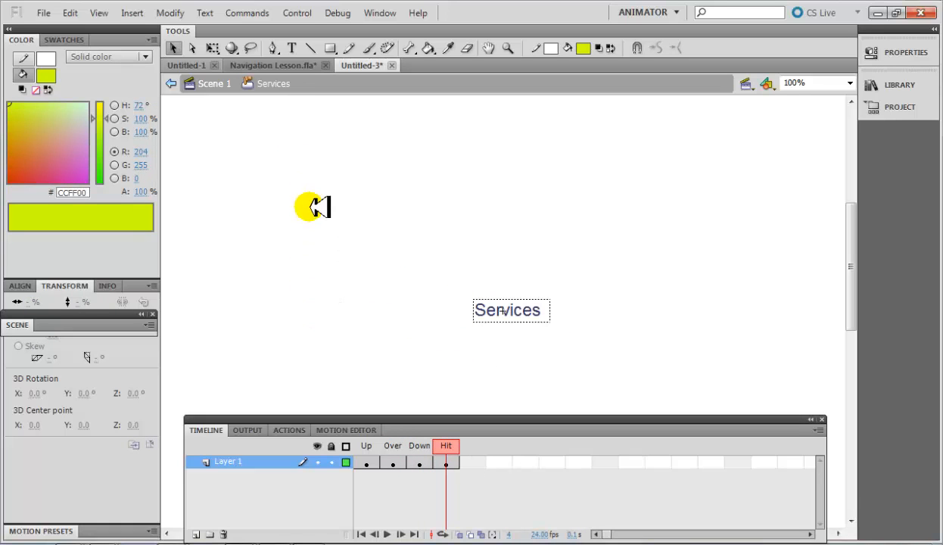
click(330, 48)
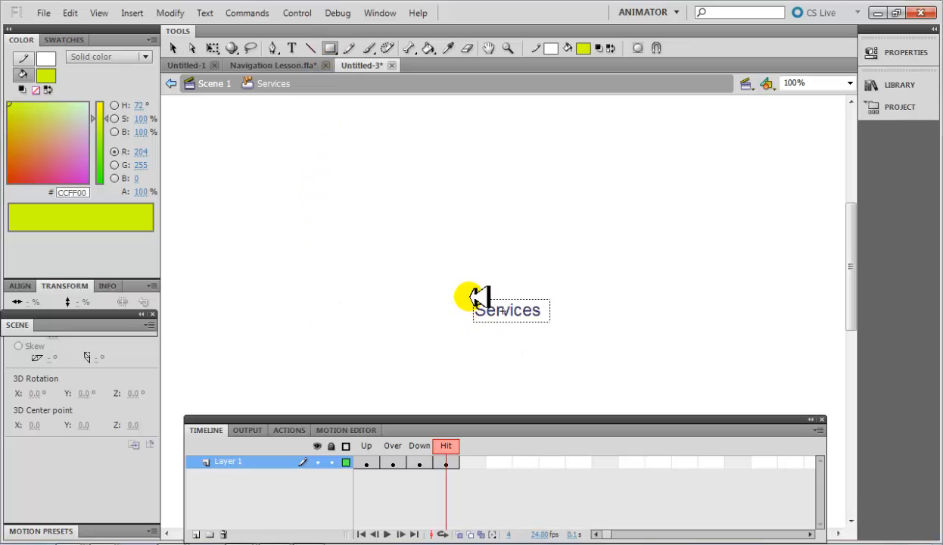
drag(517, 315, 558, 329)
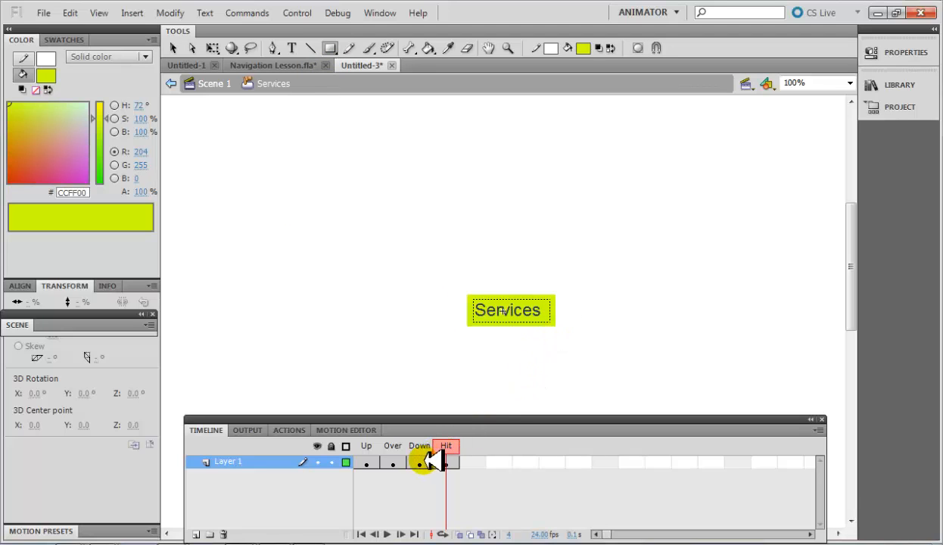
Draw a yellow-green #CCFF00 rectangle, about 110 by 41 pixels, closely around the Services label in the Down state.
click(419, 462)
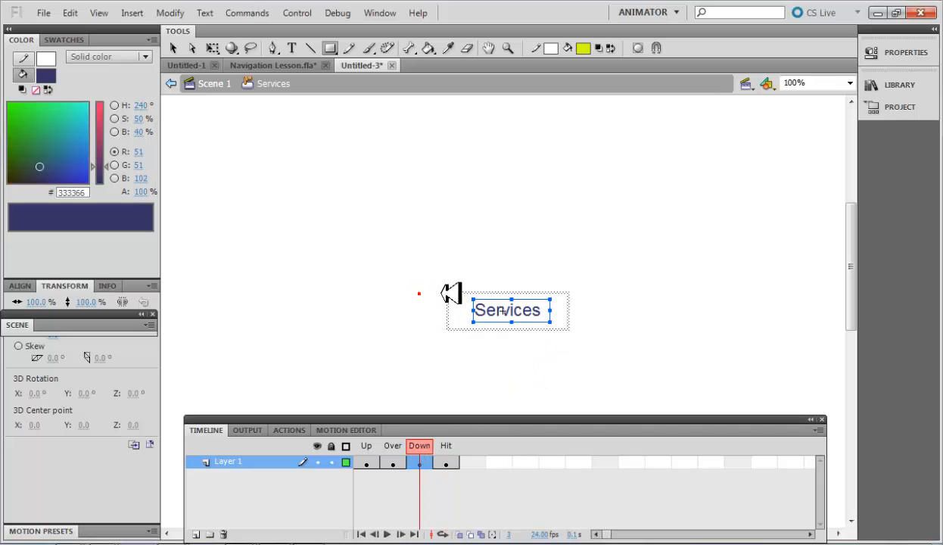
click(173, 48)
click(330, 47)
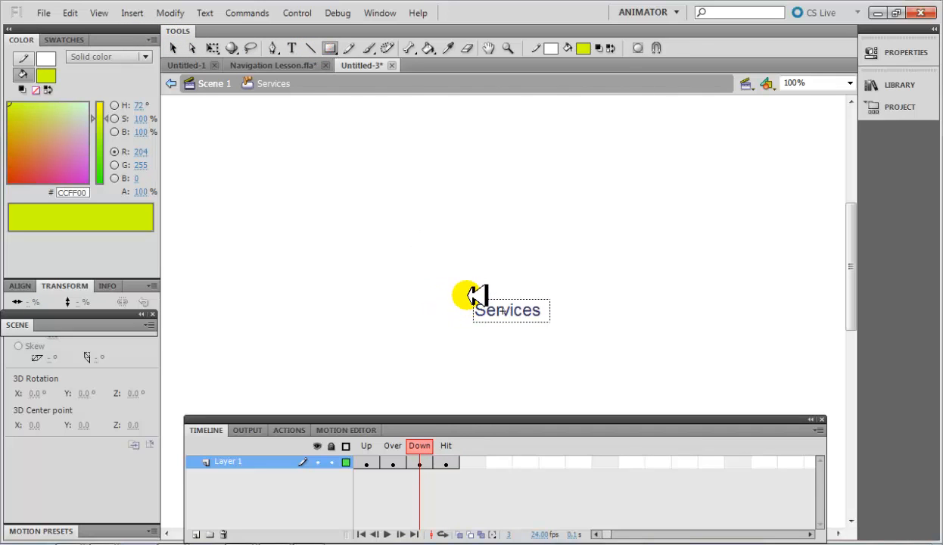
drag(528, 318, 557, 324)
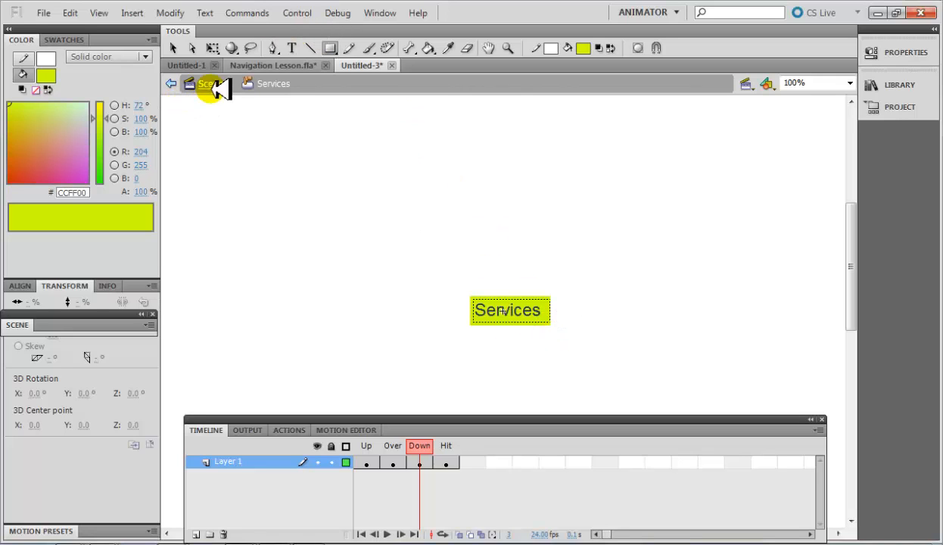
Draw a yellow-green #CCFF00 rectangle, about 114 by 40 pixels, closely around the Services label in the Over state.
click(393, 461)
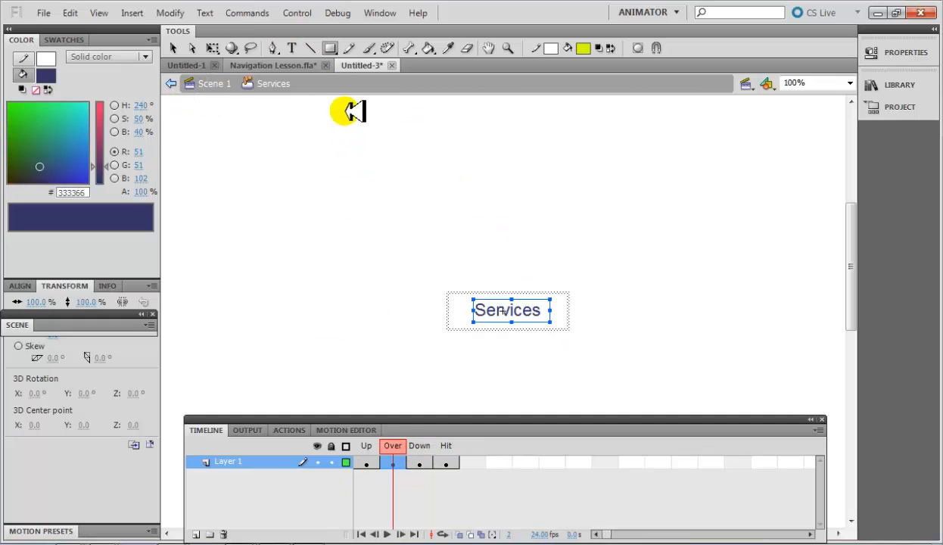
click(174, 50)
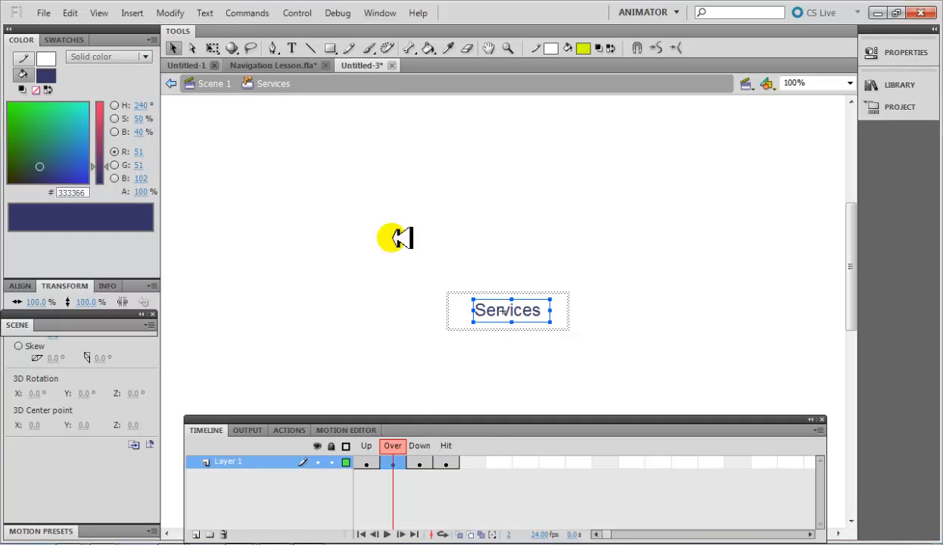
click(329, 49)
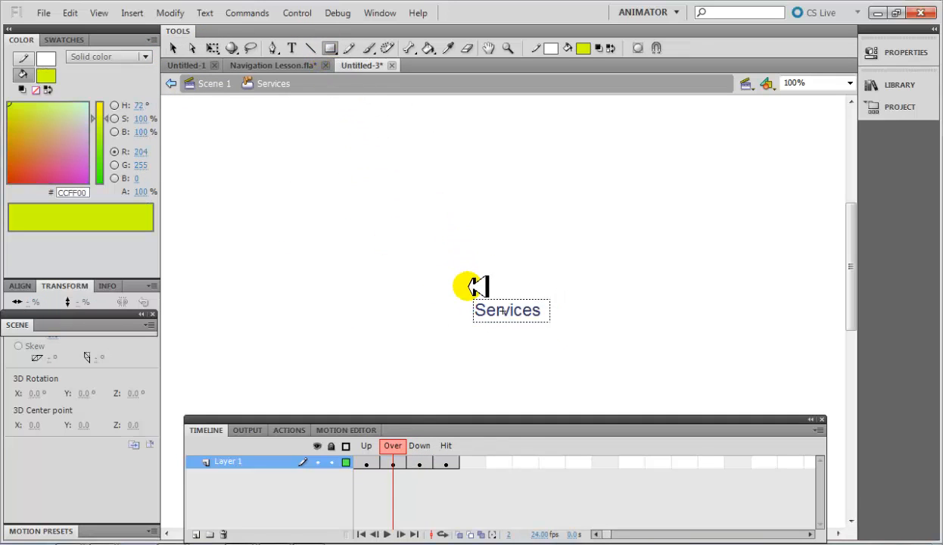
mouse_move(508, 303)
mouse_down()
mouse_move(564, 329)
mouse_move(553, 325)
mouse_up()
Delete the Up state's artwork, restore it and select its Services label.
click(368, 462)
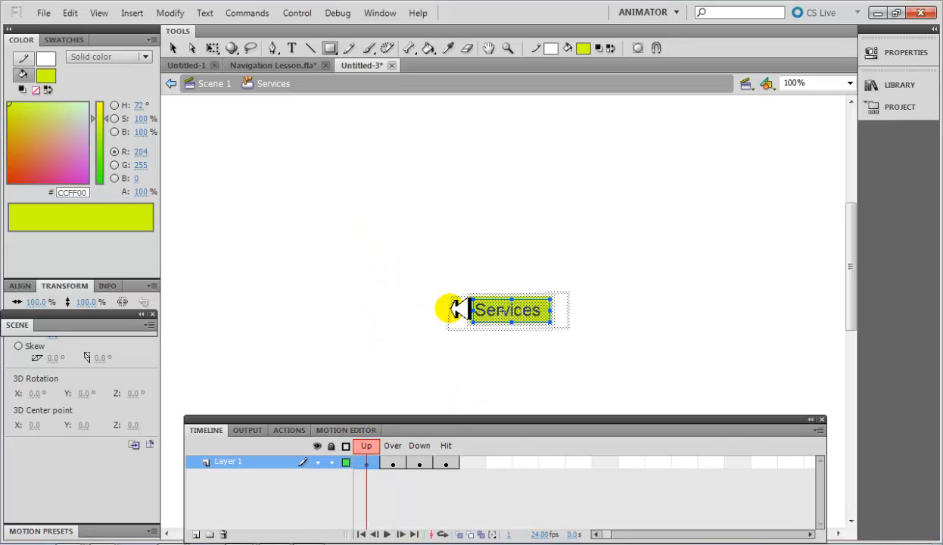
key(Delete)
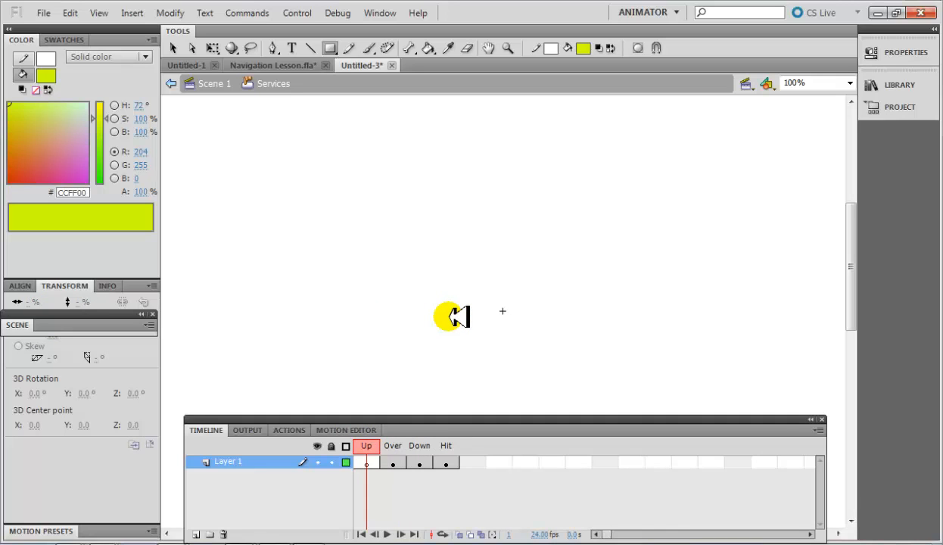
key(ctrl+v)
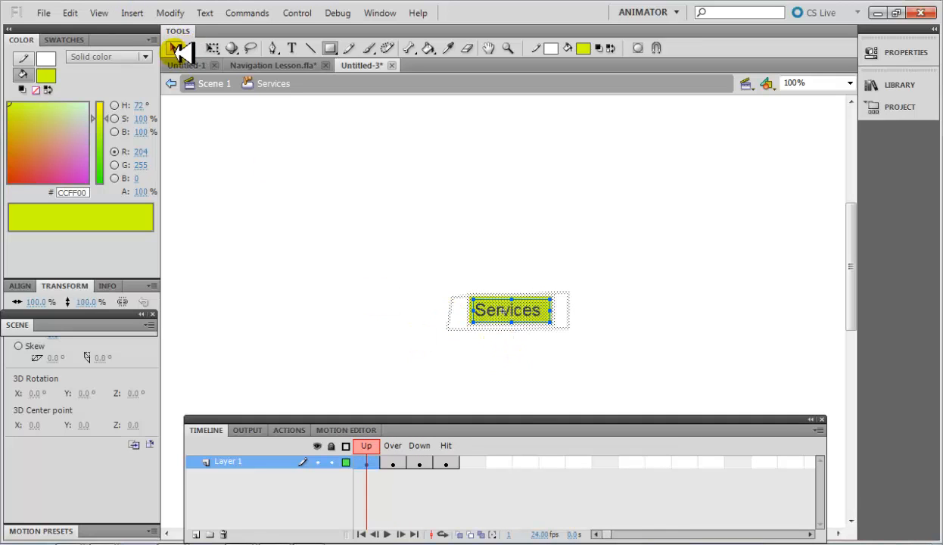
click(174, 48)
click(485, 350)
click(486, 320)
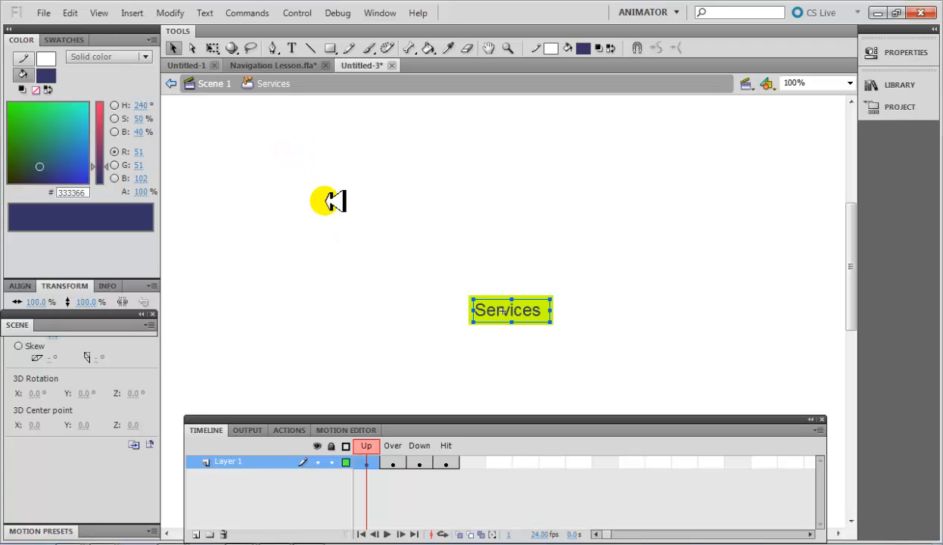
Move the Services label in the Over state above its rectangle, leaving the rectangle uncovered.
click(393, 463)
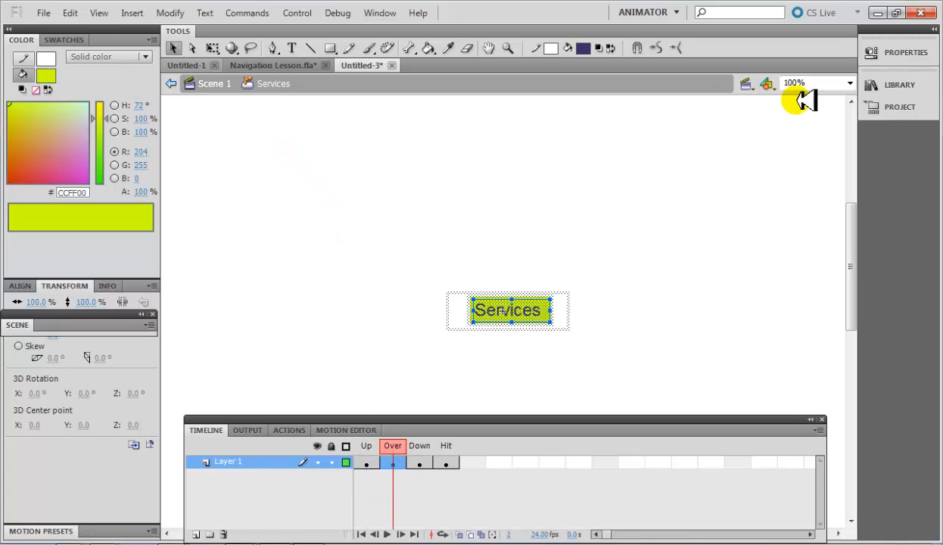
click(892, 53)
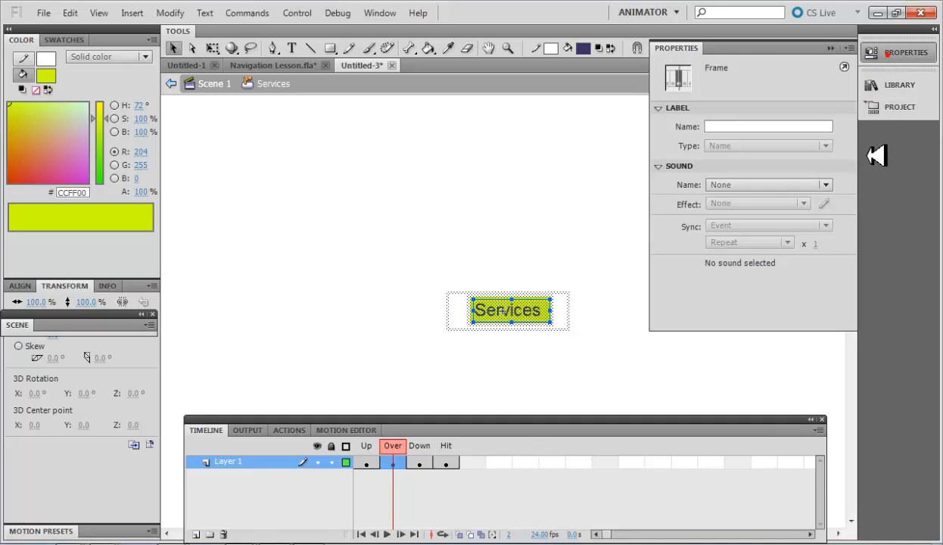
click(562, 336)
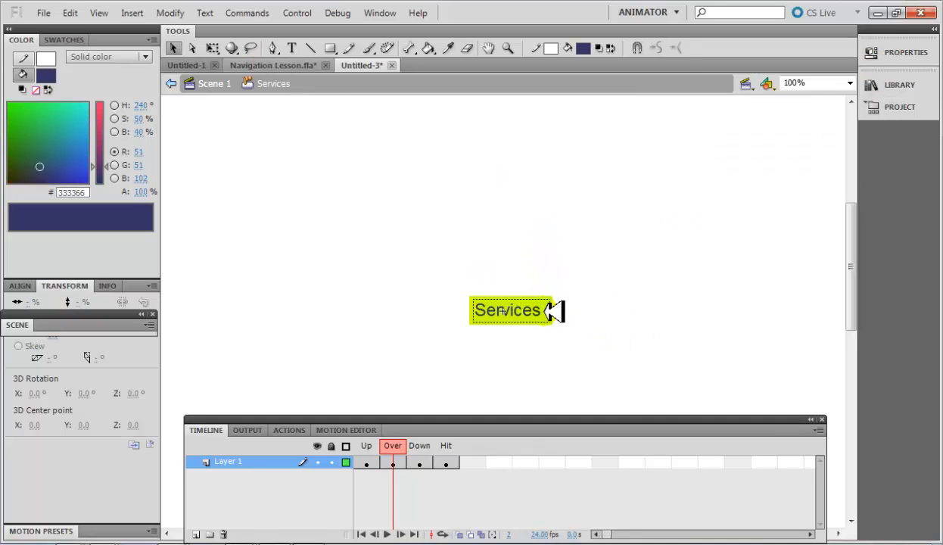
click(552, 313)
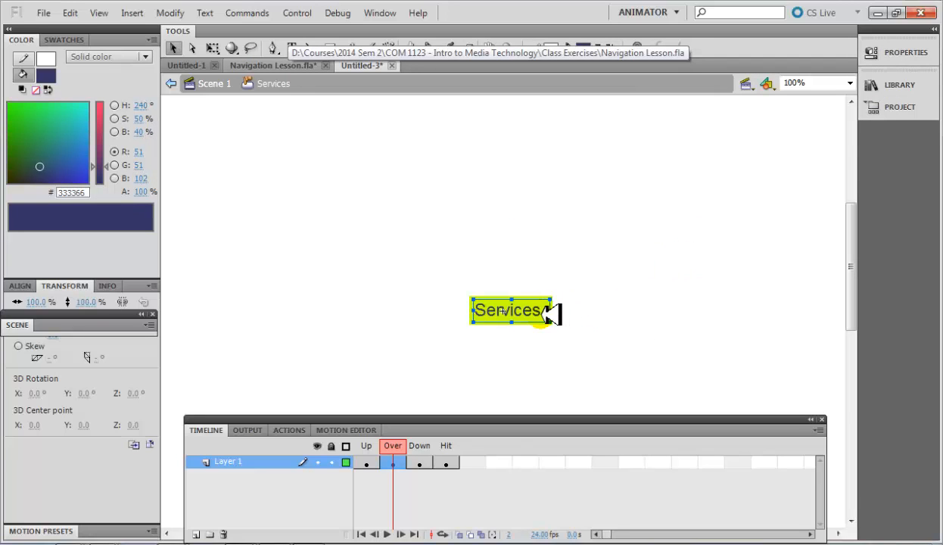
click(540, 313)
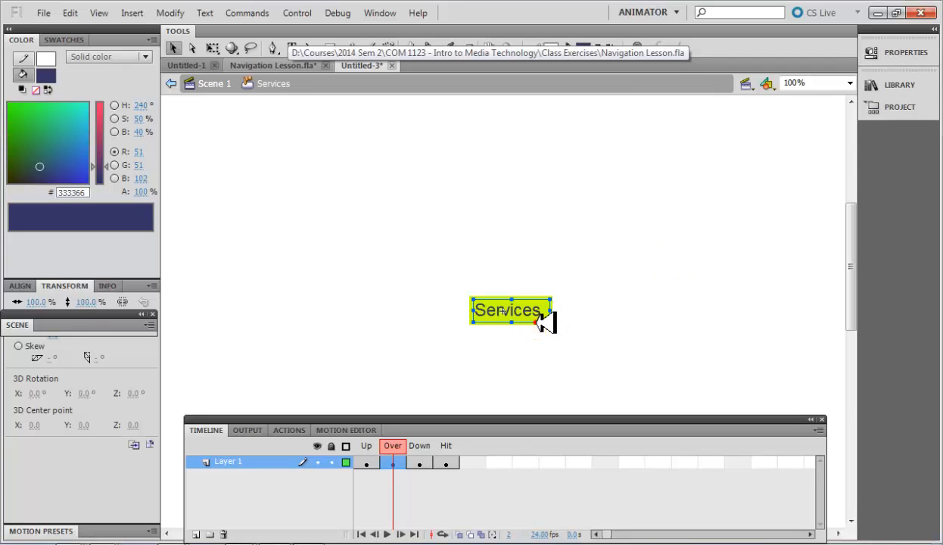
click(539, 322)
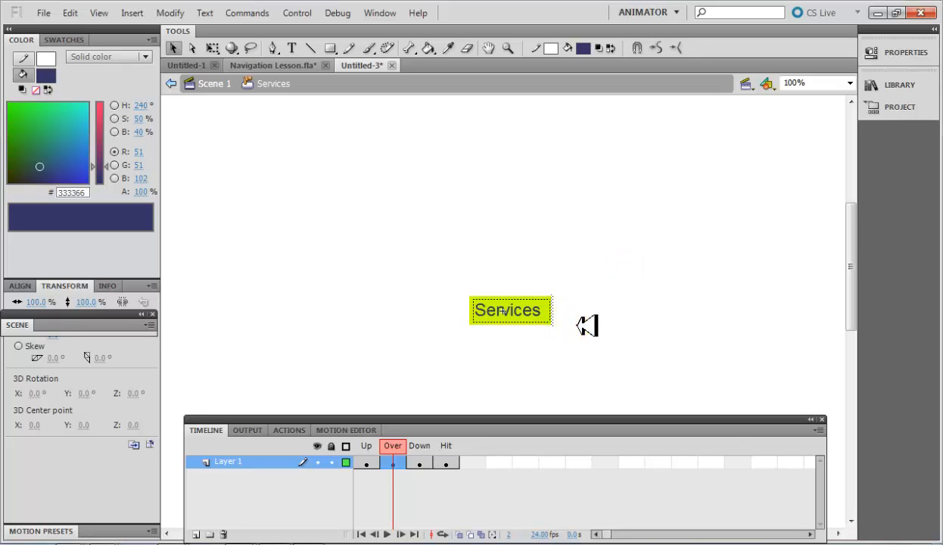
drag(523, 310, 525, 263)
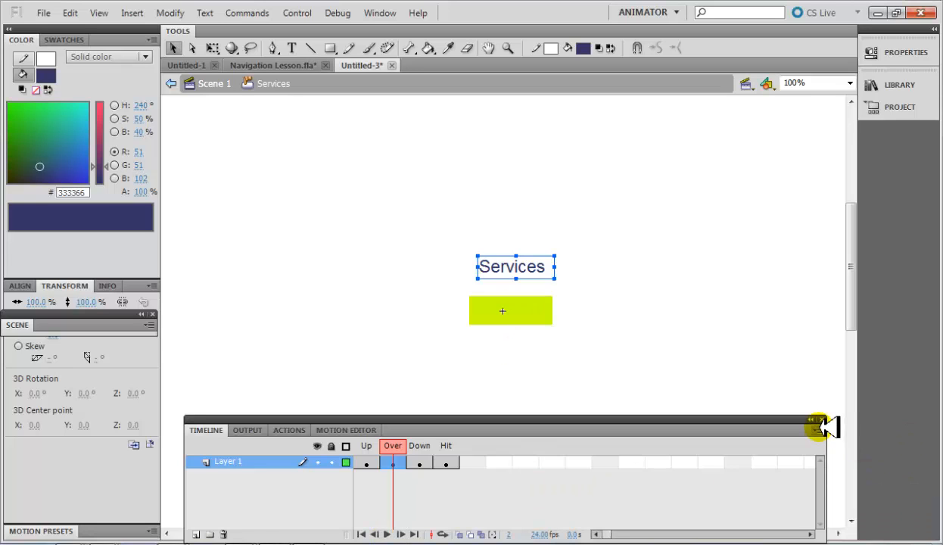
Fill the Over state's rectangle with blue #3333CC and move the Services label back onto it.
click(526, 309)
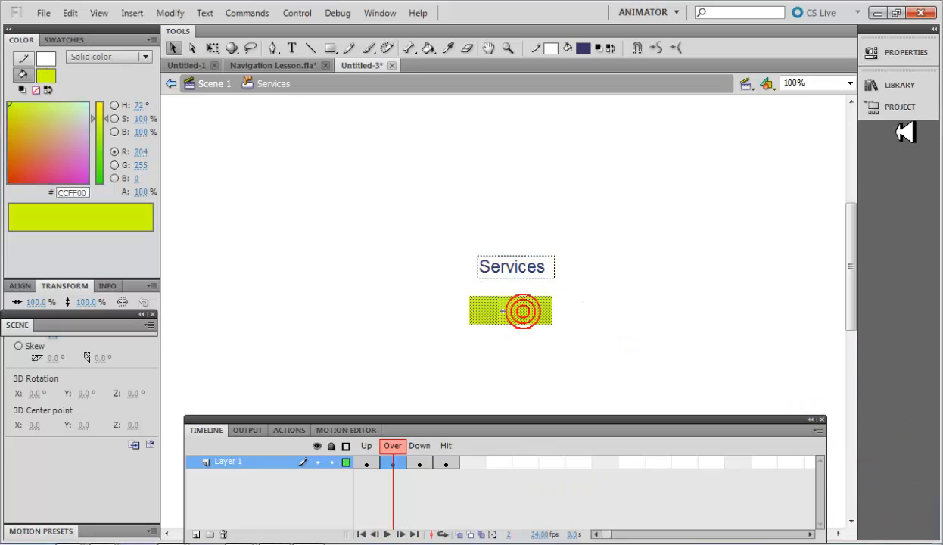
click(911, 54)
click(807, 190)
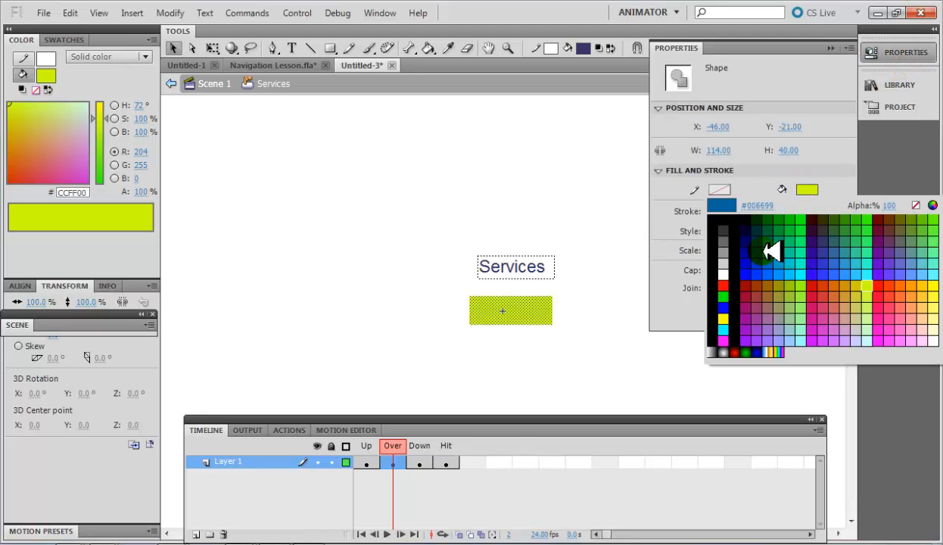
click(832, 262)
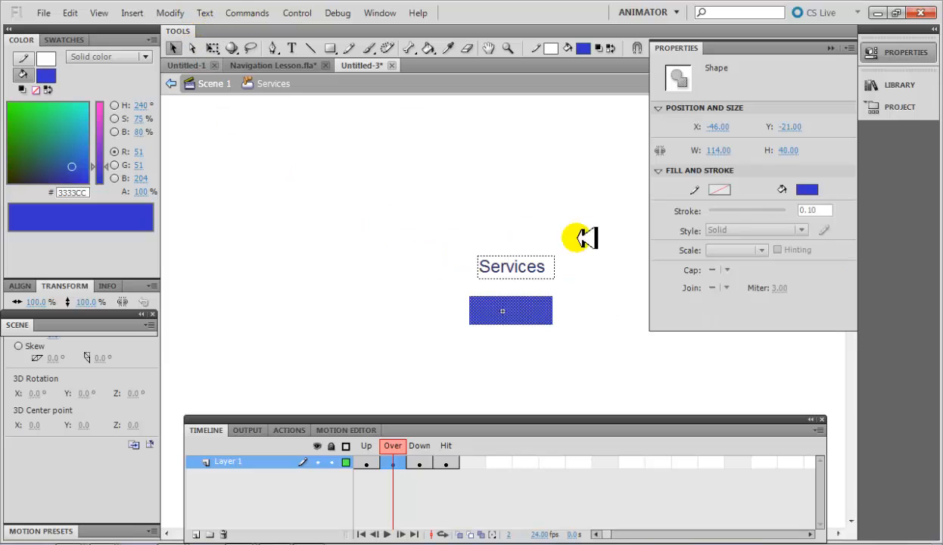
drag(537, 263, 533, 308)
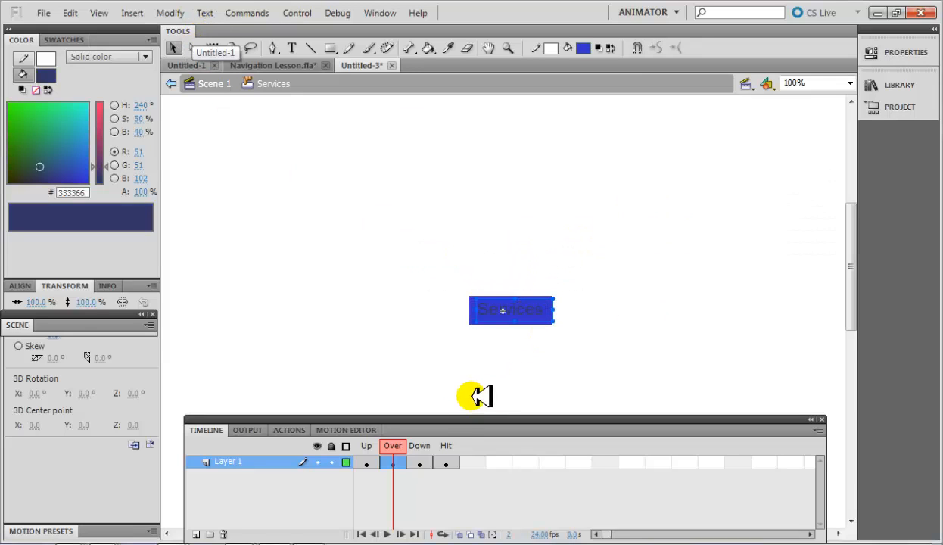
Move the Services label in the Down state above its rectangle, leaving the rectangle uncovered.
click(419, 462)
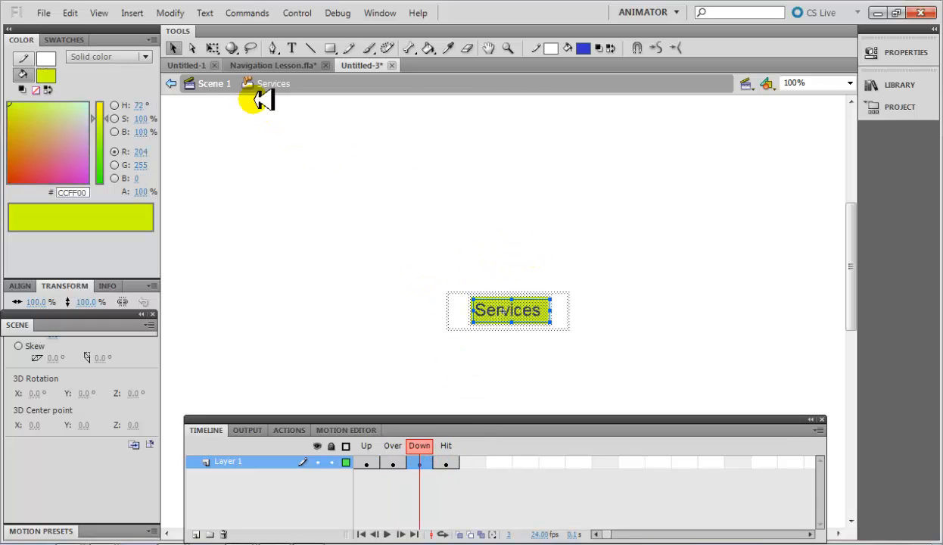
click(359, 265)
drag(545, 309, 537, 260)
Fill the Down state's rectangle with magenta #CC33CC and move the Services label back onto it.
click(532, 315)
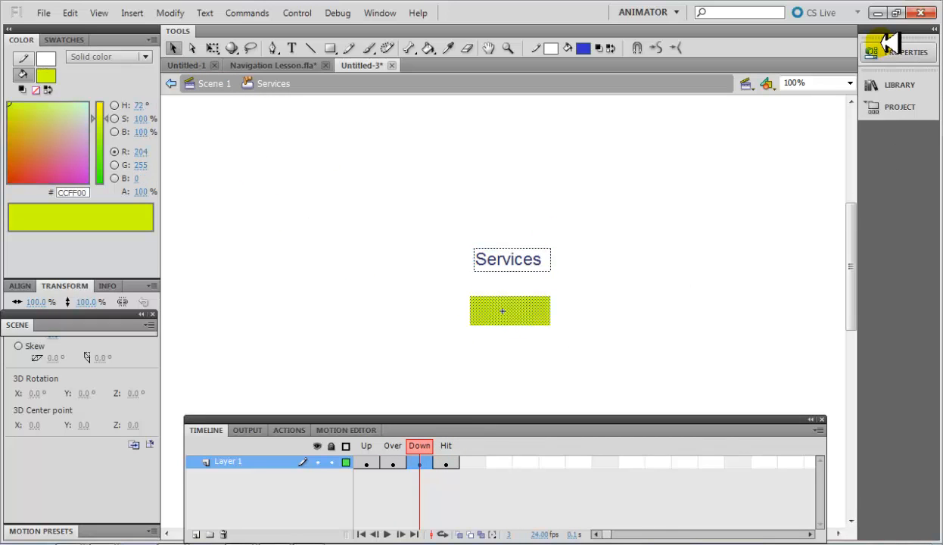
click(895, 52)
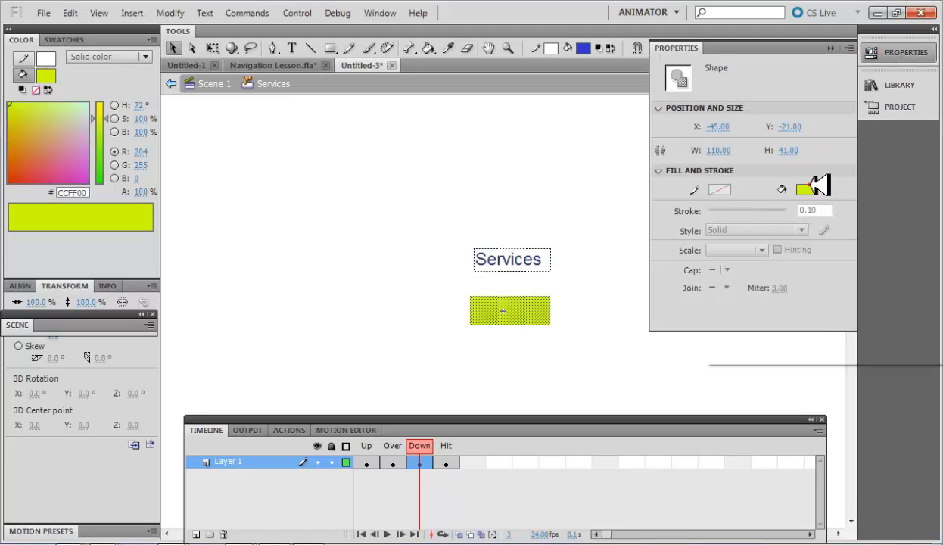
click(807, 191)
click(830, 328)
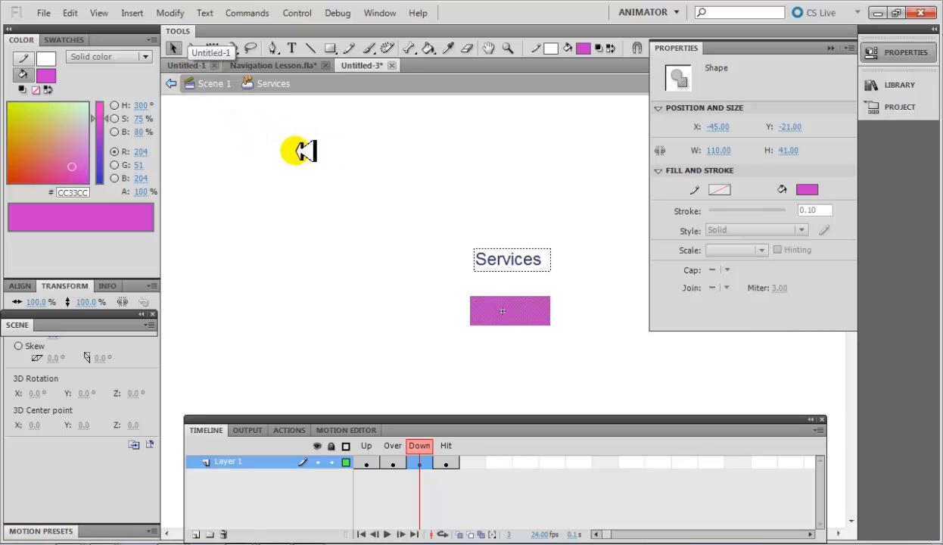
drag(531, 261, 537, 312)
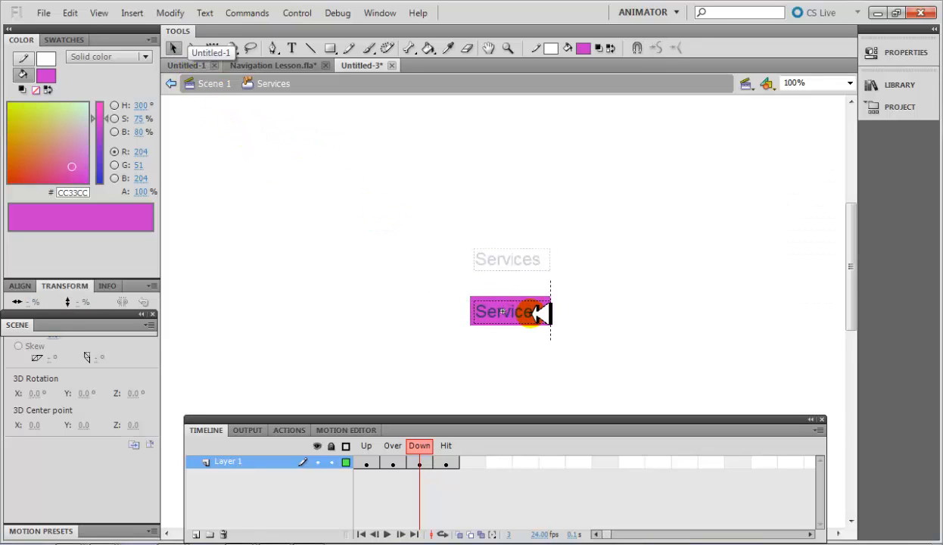
Check the Services button's artwork in the Up, Over, Down and Hit states.
click(371, 461)
click(393, 462)
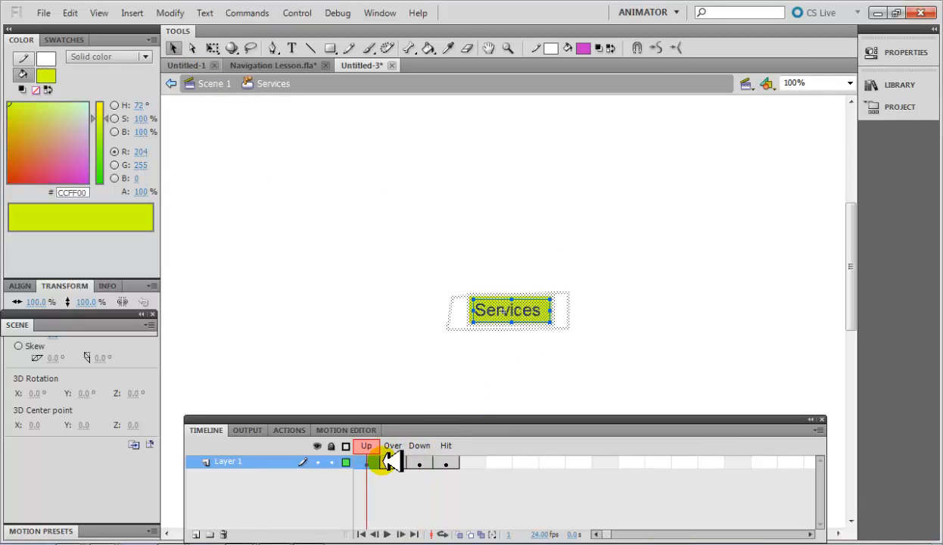
click(420, 462)
click(448, 462)
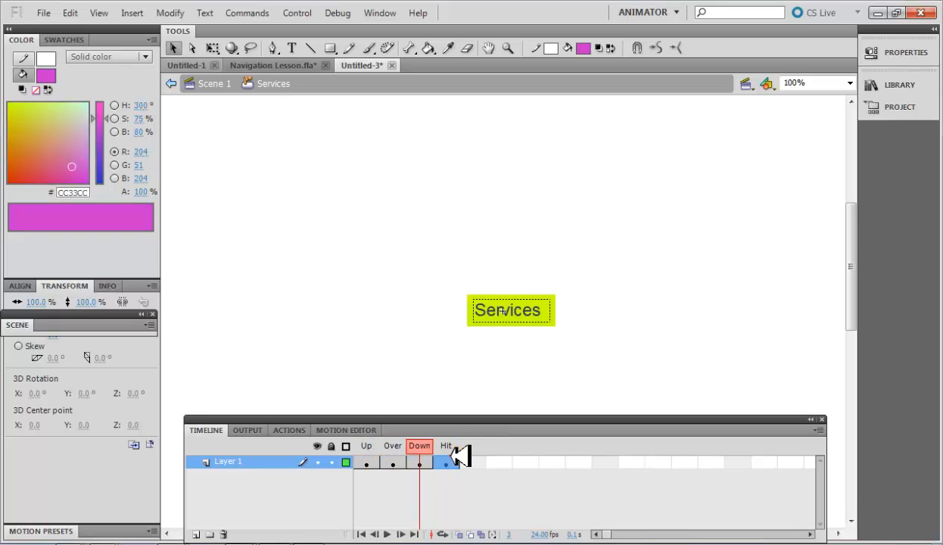
Return to Scene 1 and place the Services button symbol beside PRODUCTS in frame 1 of the Menu layer.
click(217, 85)
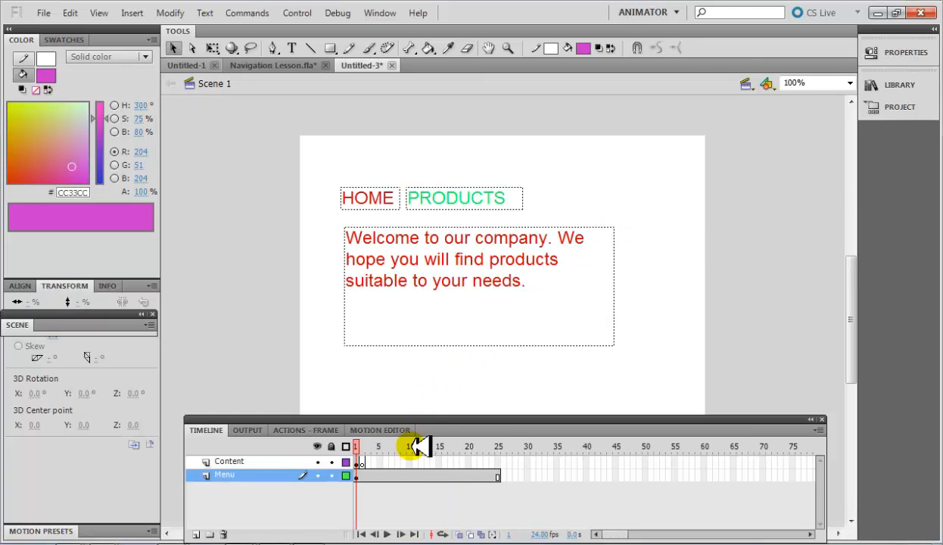
click(355, 474)
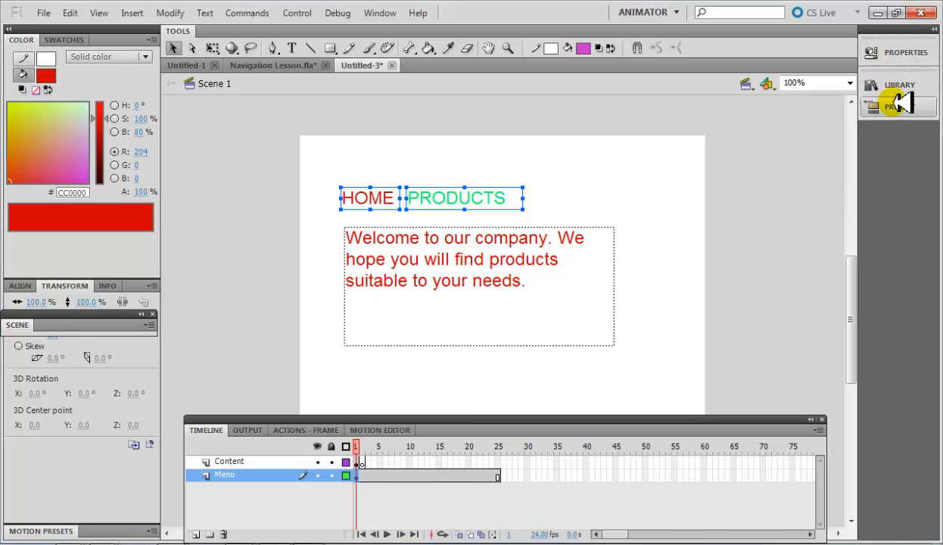
click(915, 53)
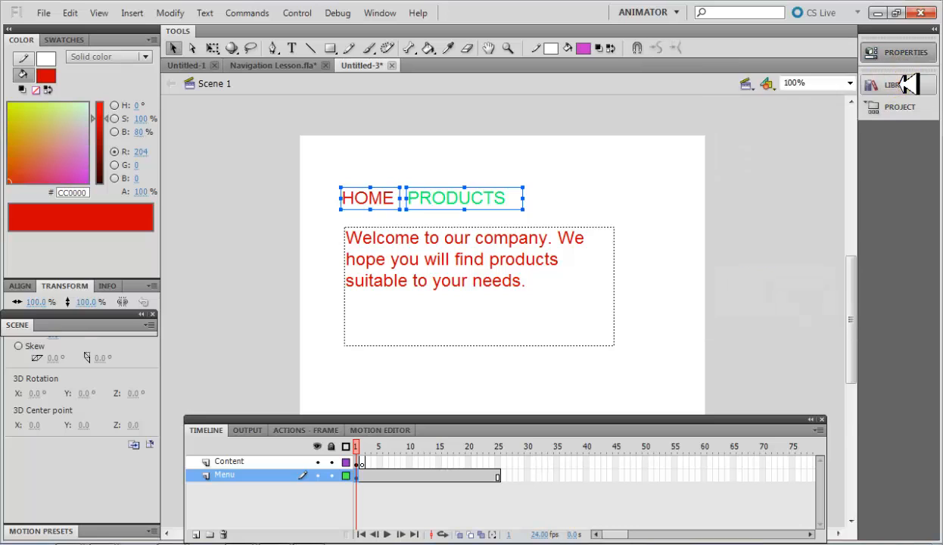
click(900, 85)
drag(743, 325, 603, 200)
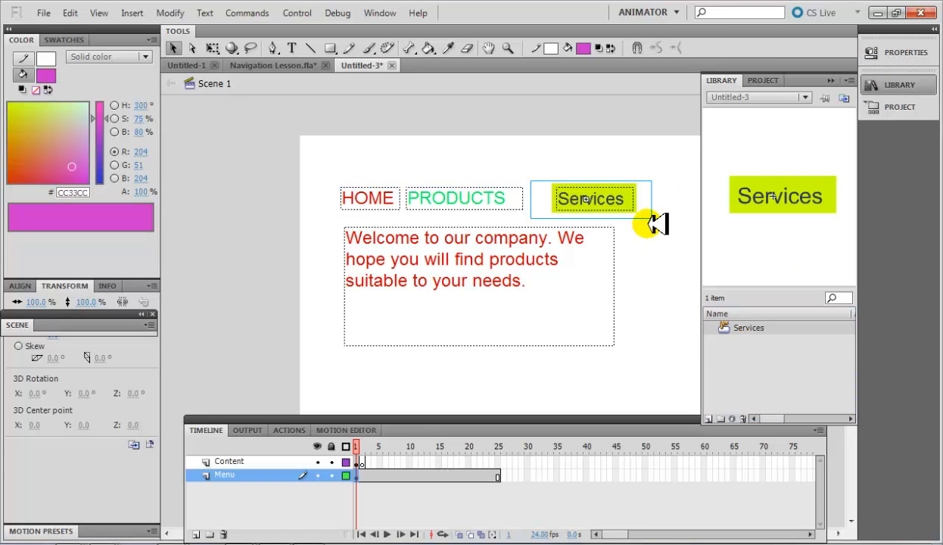
click(227, 246)
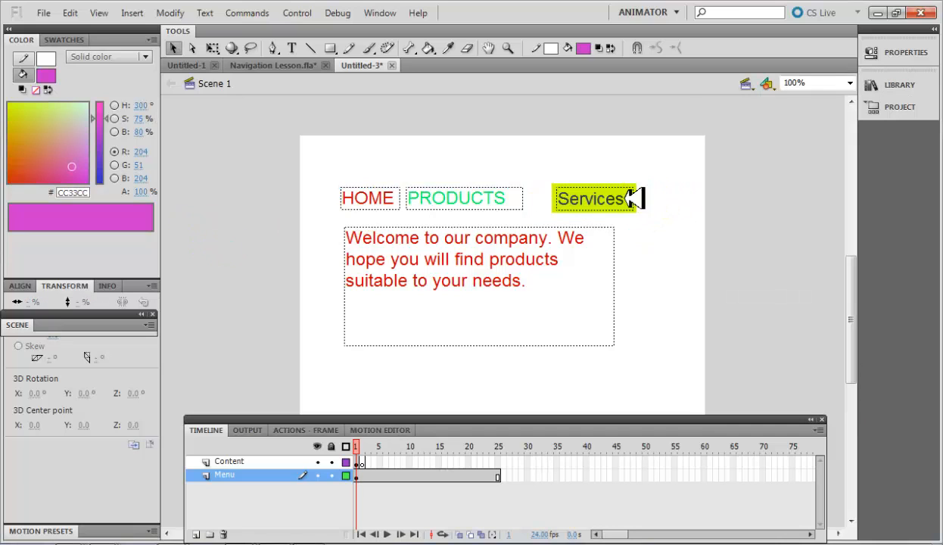
drag(621, 198, 604, 198)
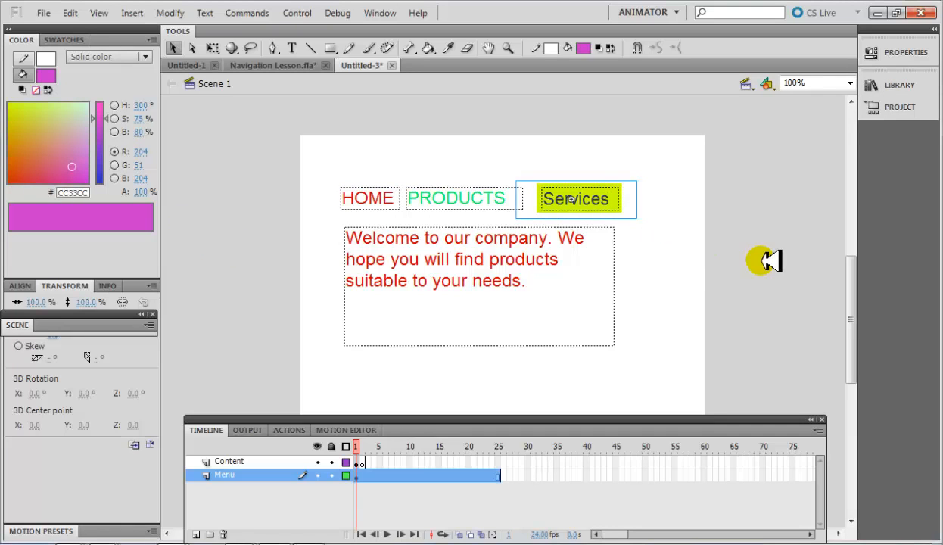
click(757, 240)
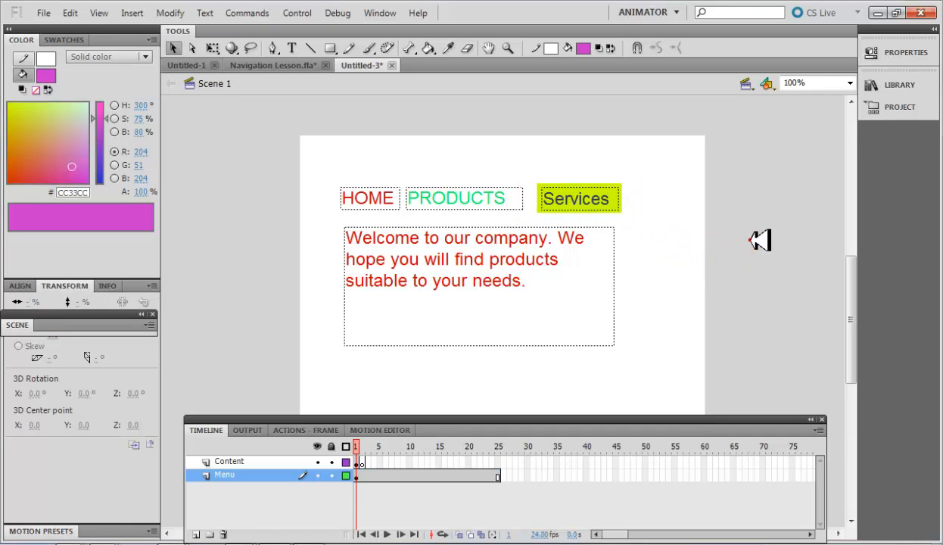
Add the frame action stop(); to frame 1 of the Menu layer and close the script editor.
right_click(359, 475)
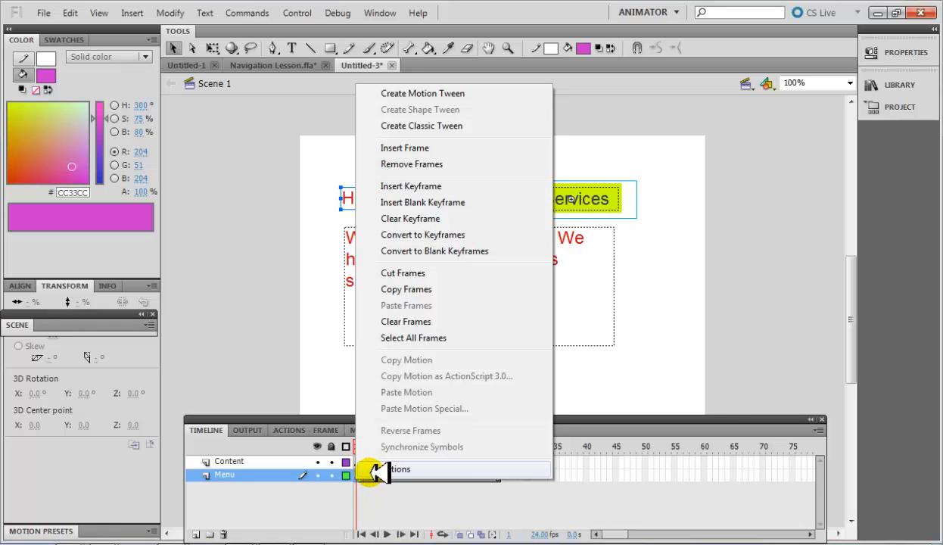
click(375, 471)
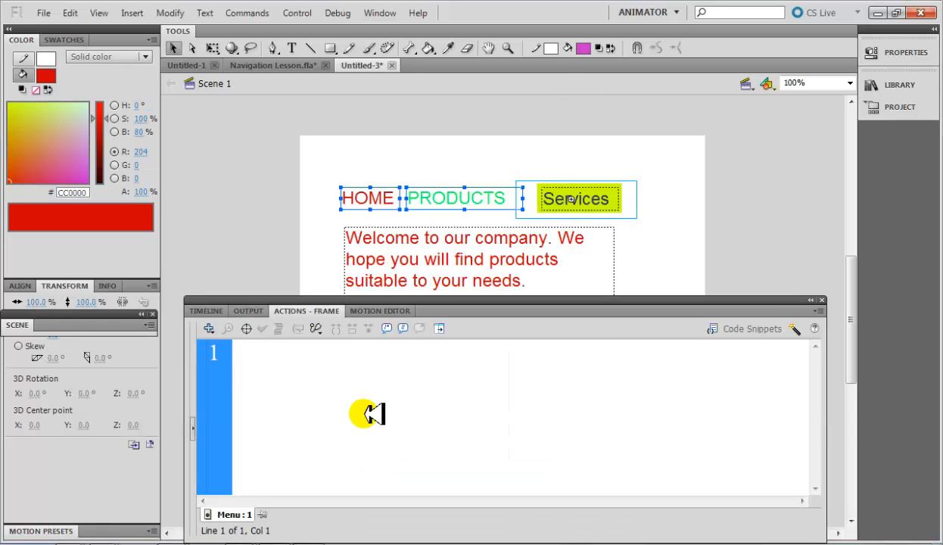
text(stop)
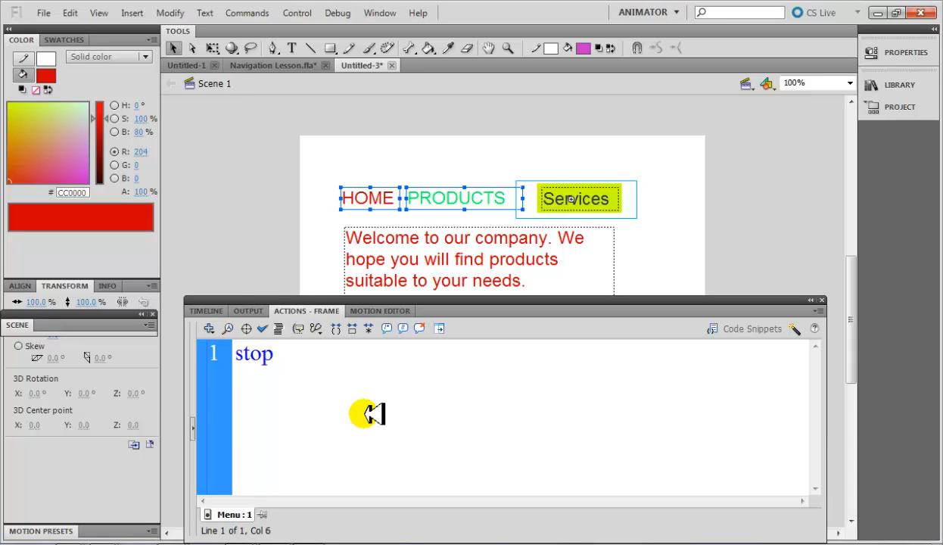
text(();)
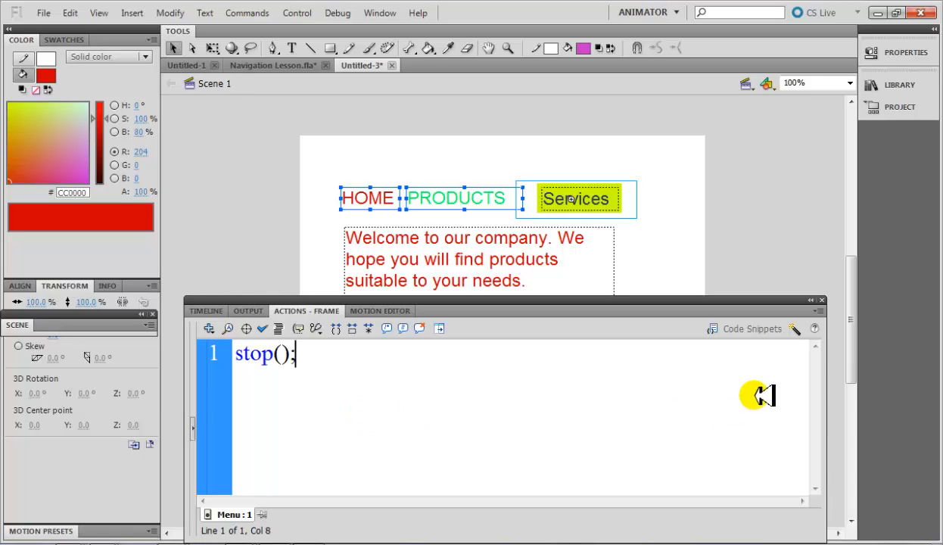
click(822, 300)
click(804, 299)
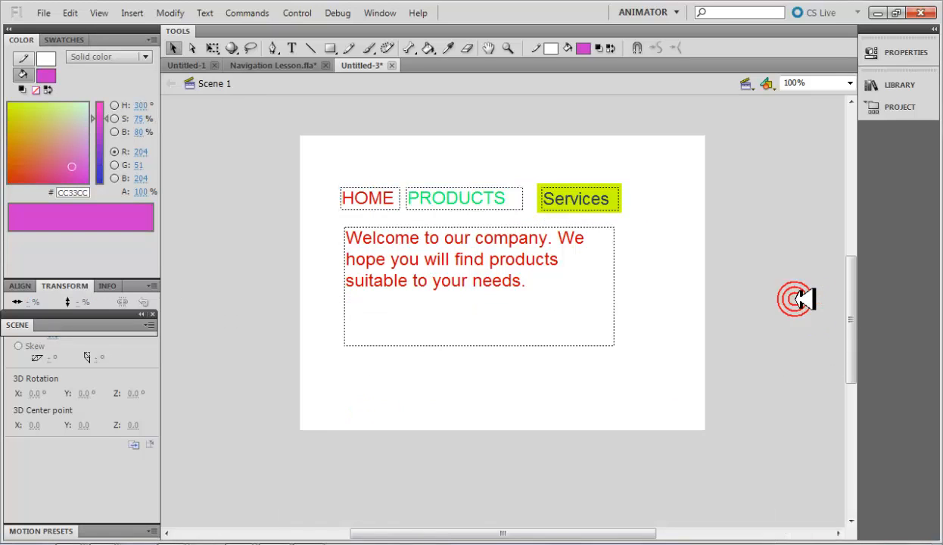
Test the scene, try the Services button's rollover and pressed states, and close the preview.
click(295, 13)
click(310, 139)
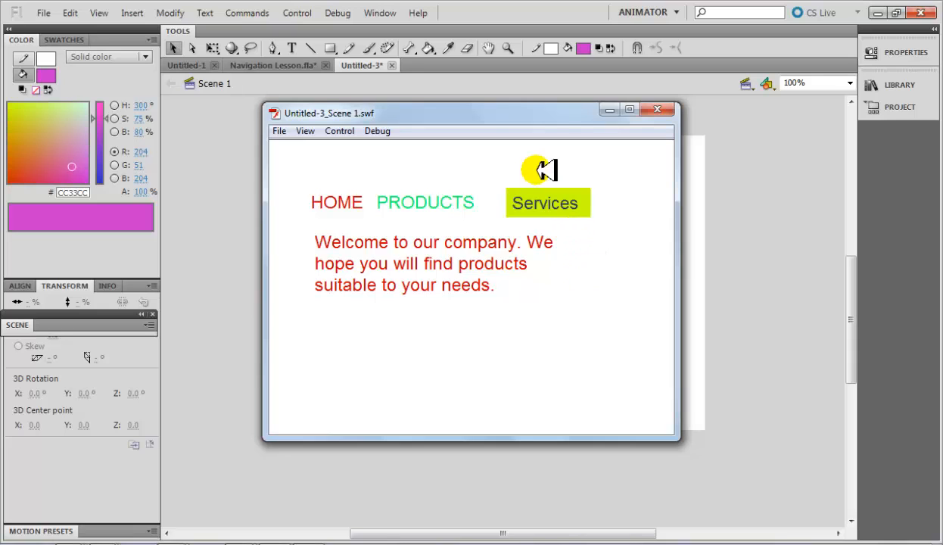
click(560, 201)
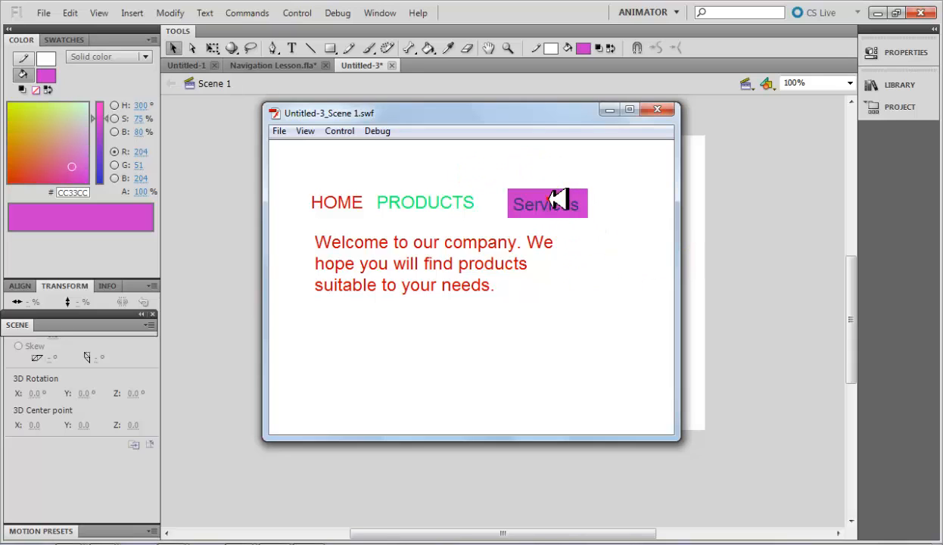
click(569, 202)
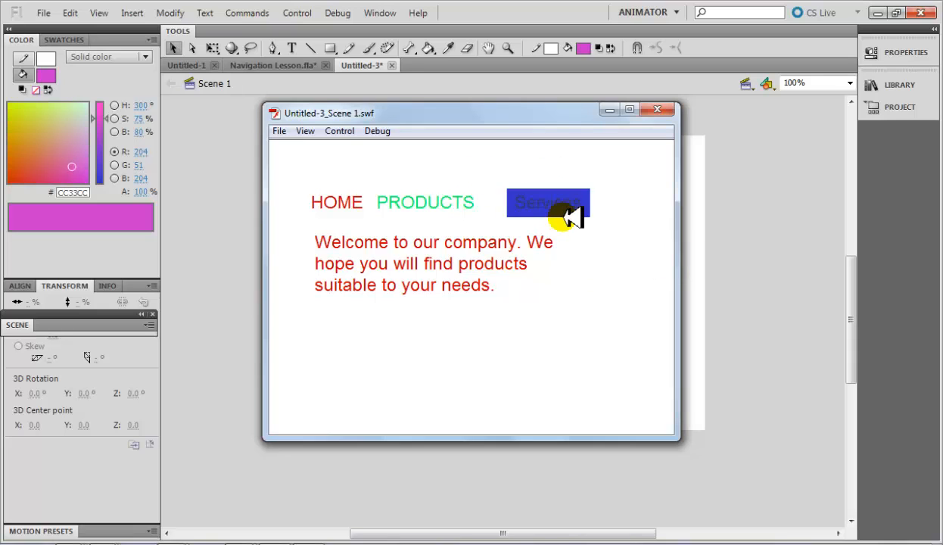
click(558, 202)
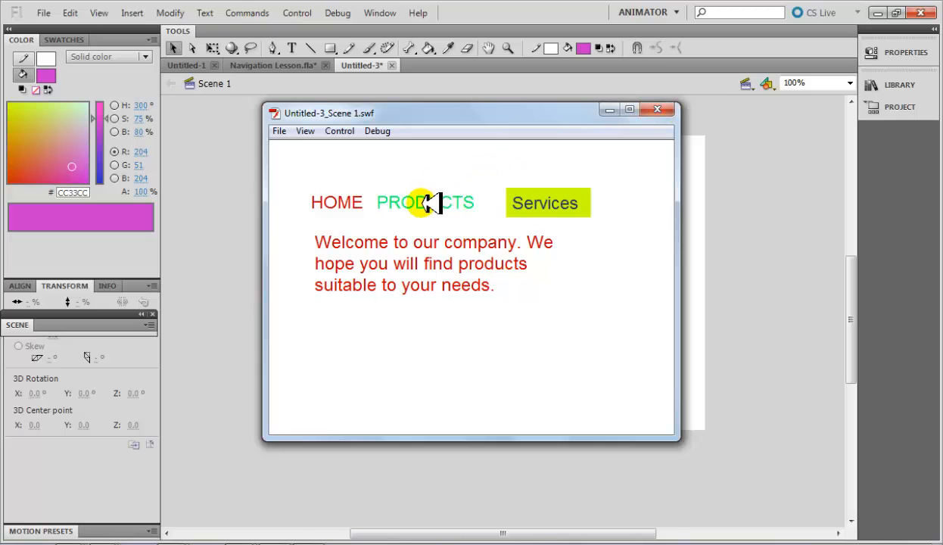
click(660, 110)
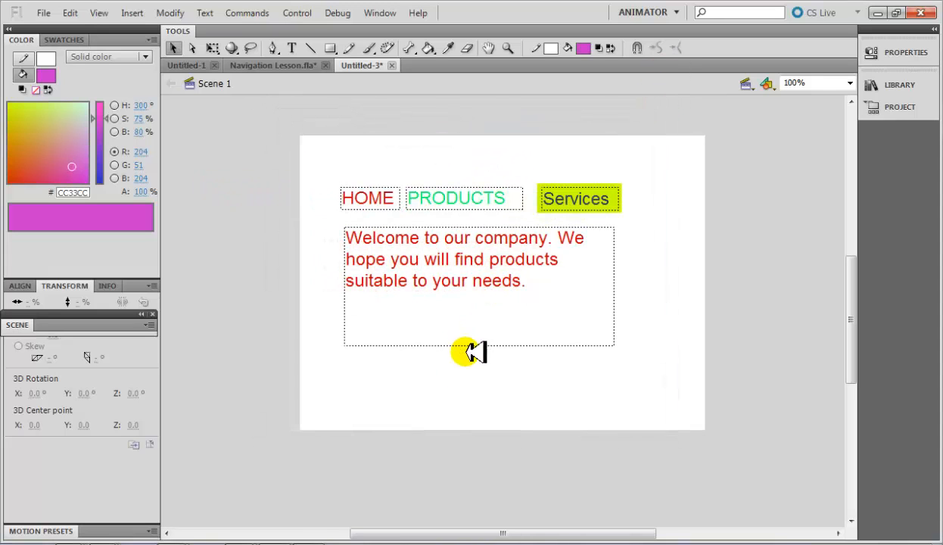
Show the timeline again and draw a wide text box beneath the menu in frame 2 of the Content layer.
click(380, 13)
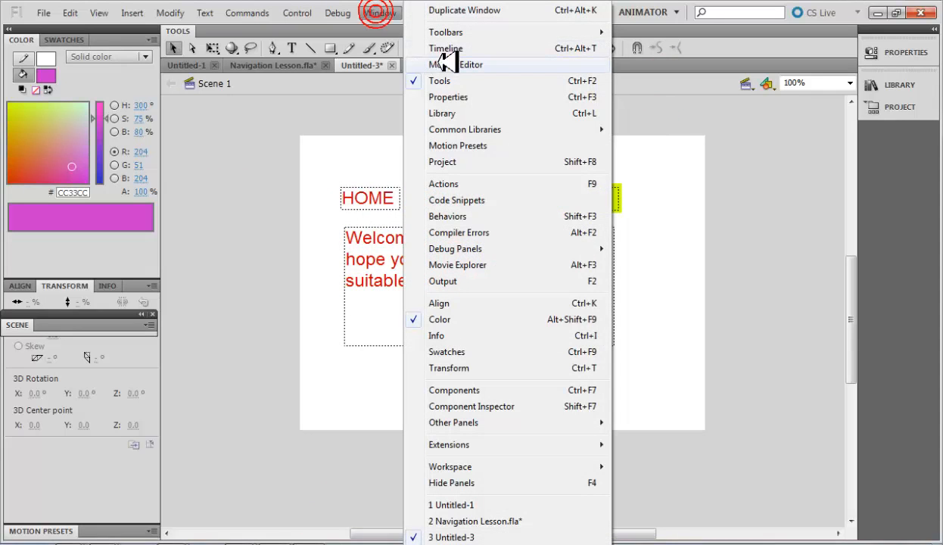
click(445, 47)
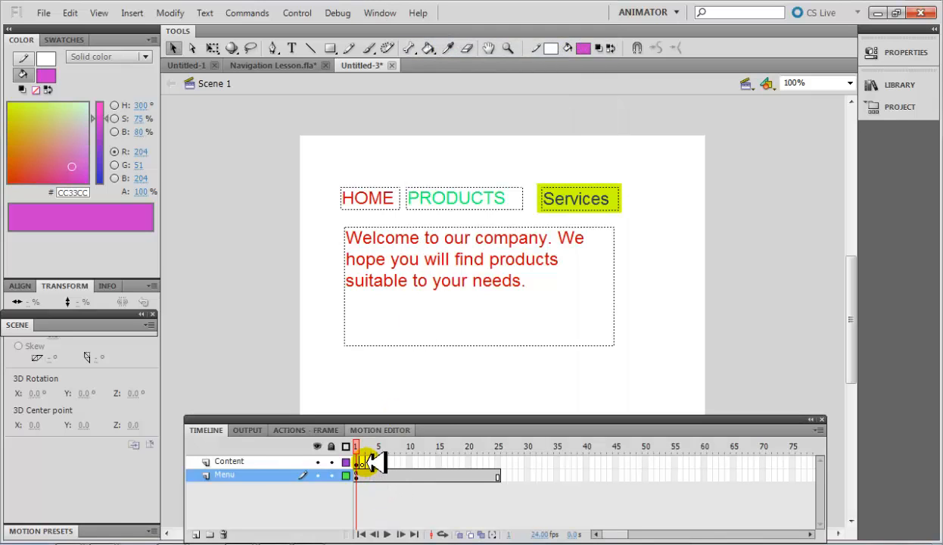
click(363, 463)
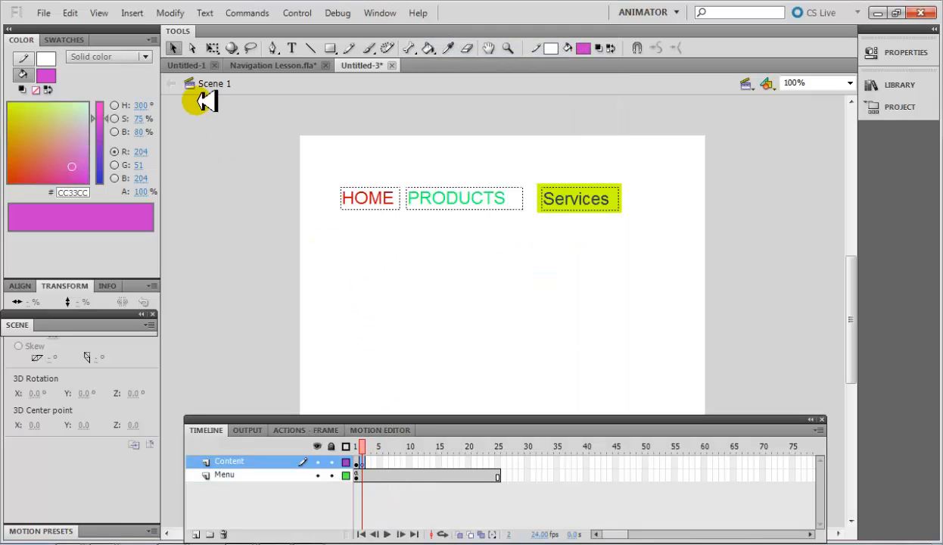
click(292, 48)
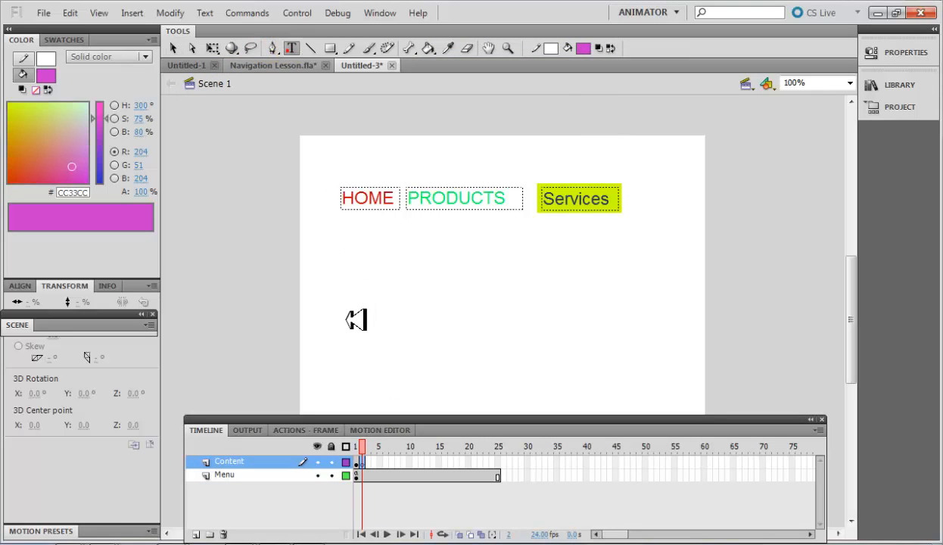
drag(342, 211, 620, 302)
drag(498, 209, 499, 220)
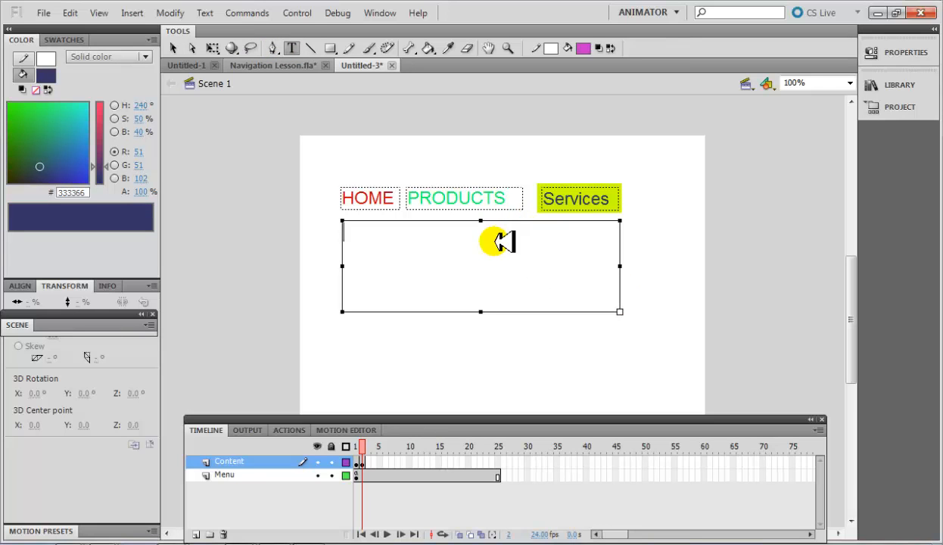
Enter "We have following products:" in the text box, followed by the numbered lines Landline, Data bundle, Mobile minutes and Internet.
key(Caps_Lock)
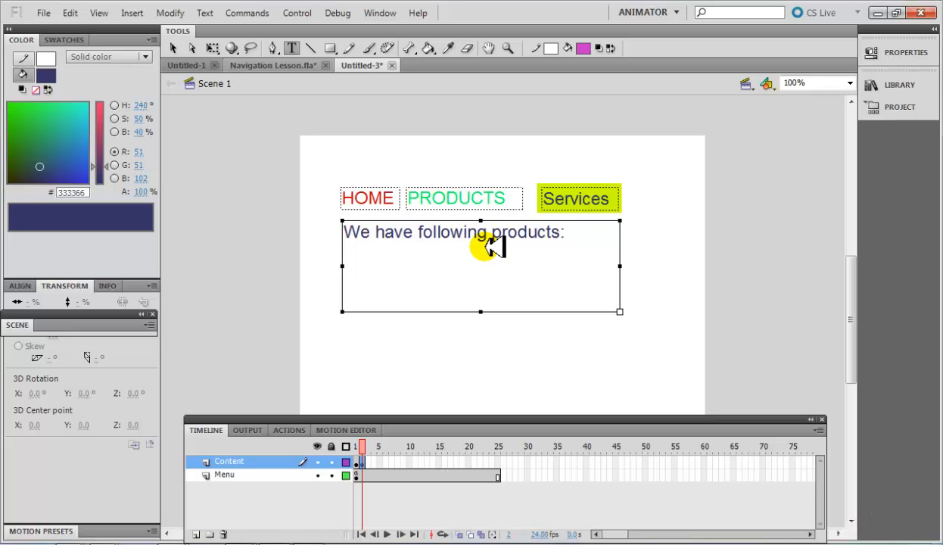
key(Caps_Lock)
text(Landli)
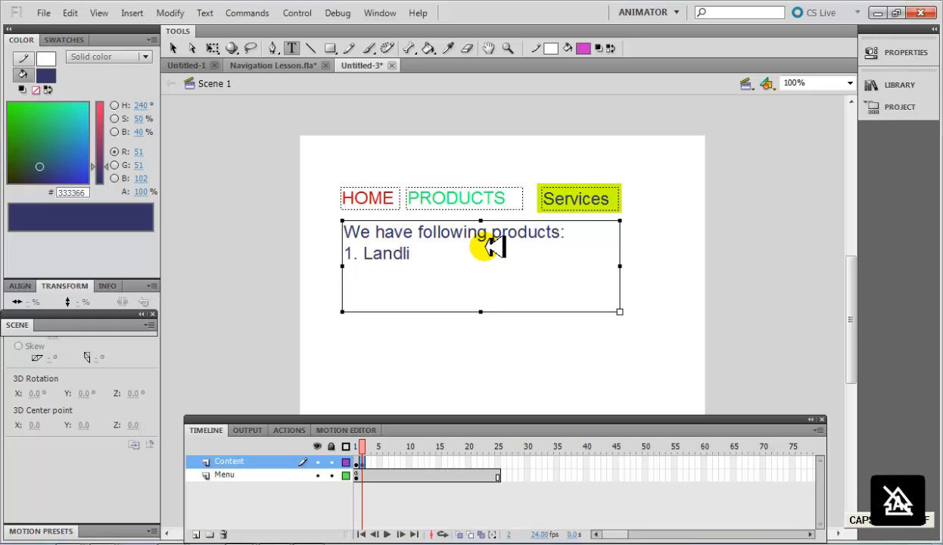
text(a bundle)
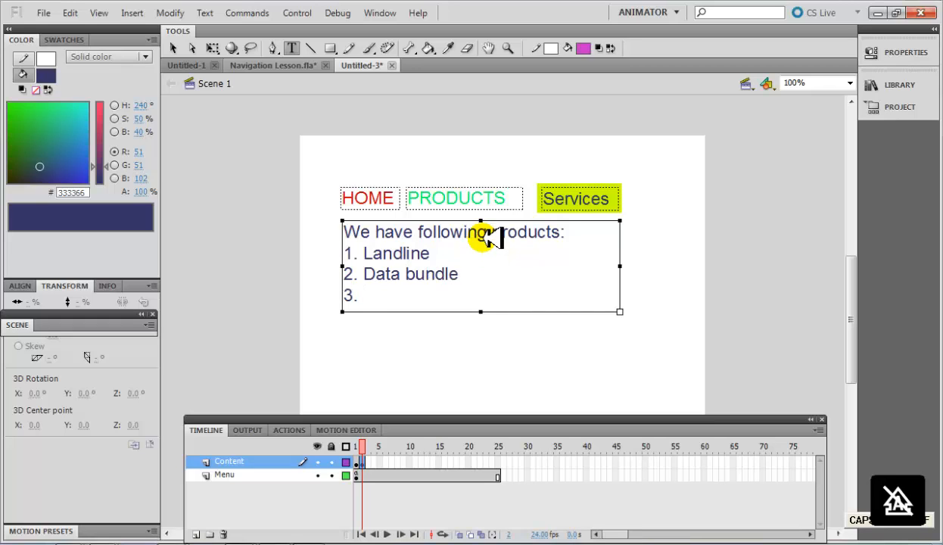
key(Caps_Lock)
text(M)
key(Caps_Lock)
text(obile minutes)
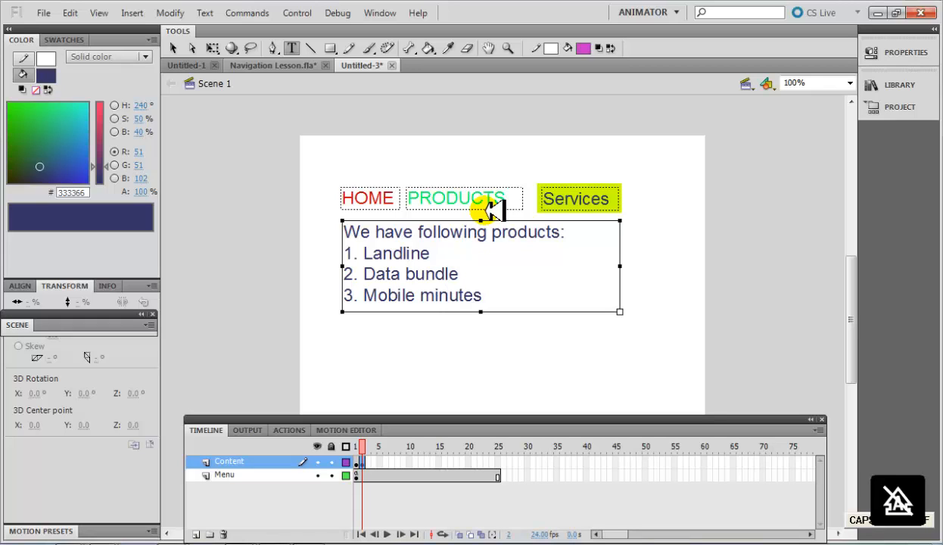
key(Return)
text(4. Interne)
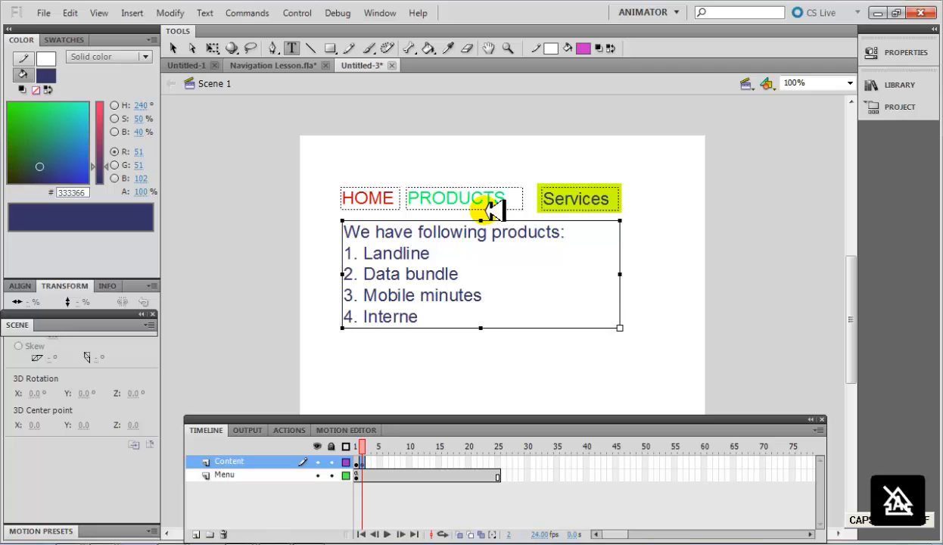
text(t)
key(Return)
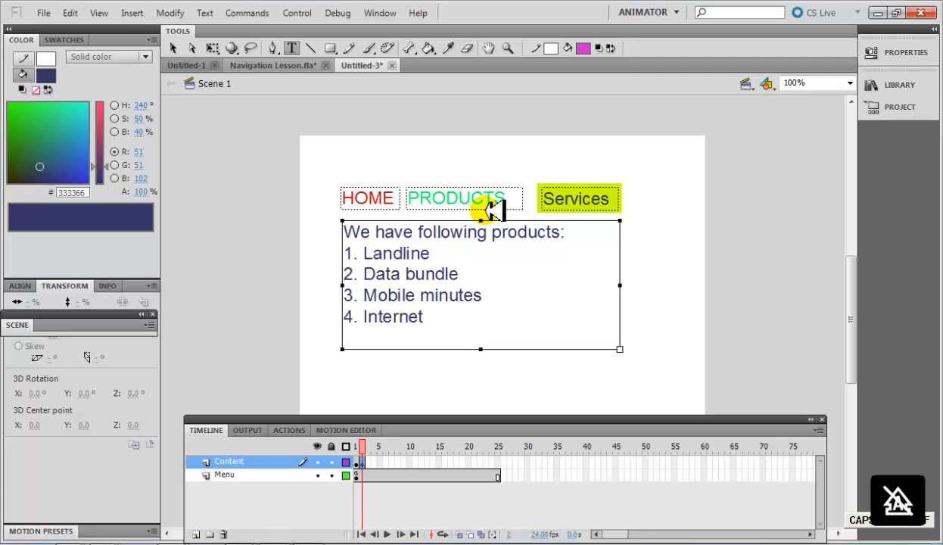
click(175, 48)
click(295, 246)
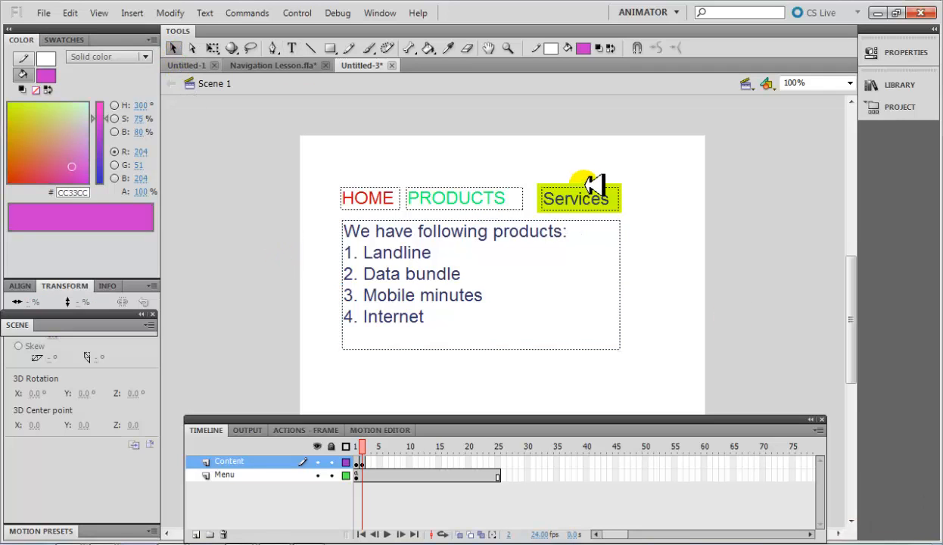
Insert a keyframe at frame 3 of the Content layer, carrying over the products text.
click(368, 462)
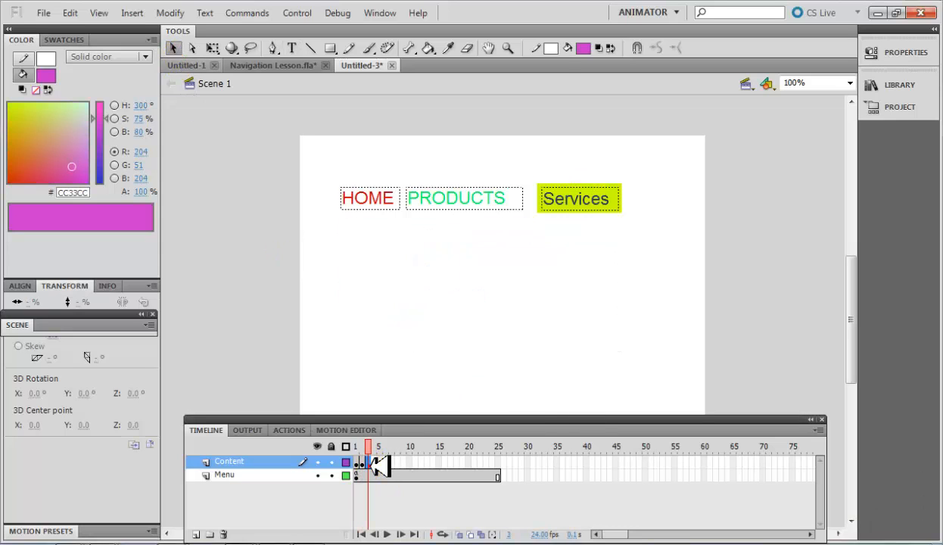
right_click(369, 463)
click(426, 173)
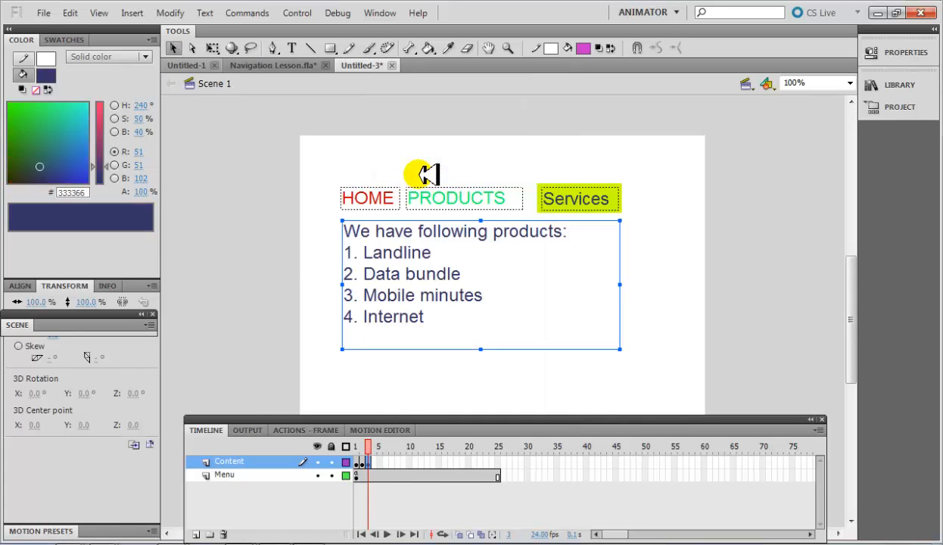
Replace the frame 3 text with "We have following services" and numbered lines Corporate connectivity, Business continuity and Call Center Operations.
double_click(444, 282)
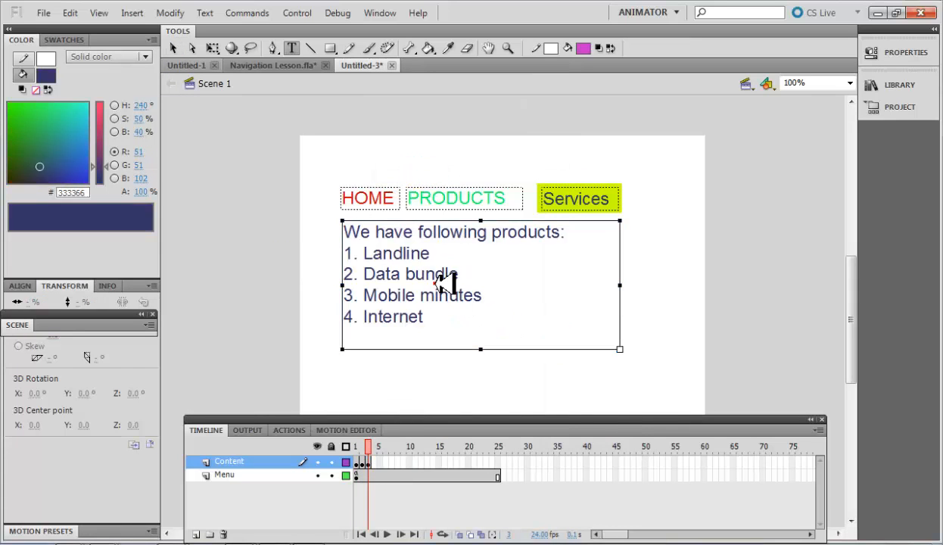
drag(433, 317, 344, 199)
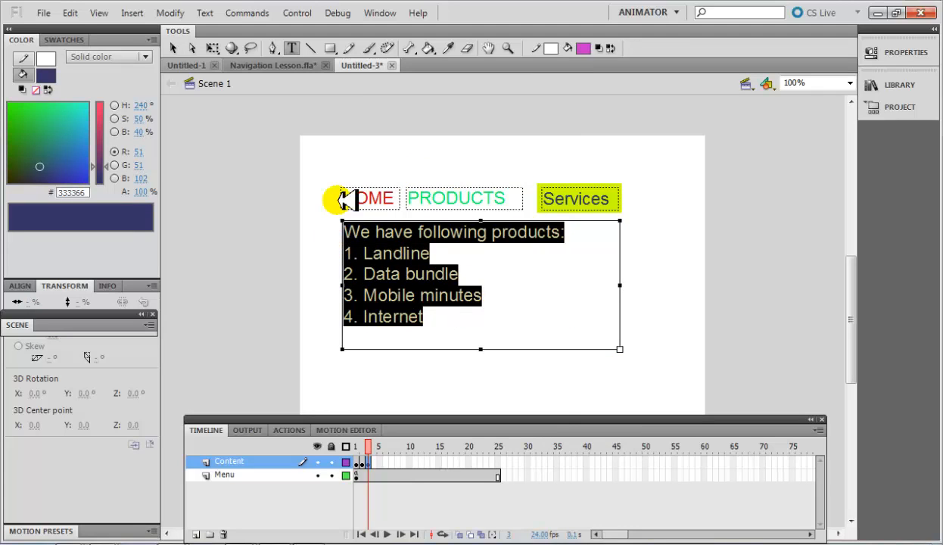
key(Caps_Lock)
text(W)
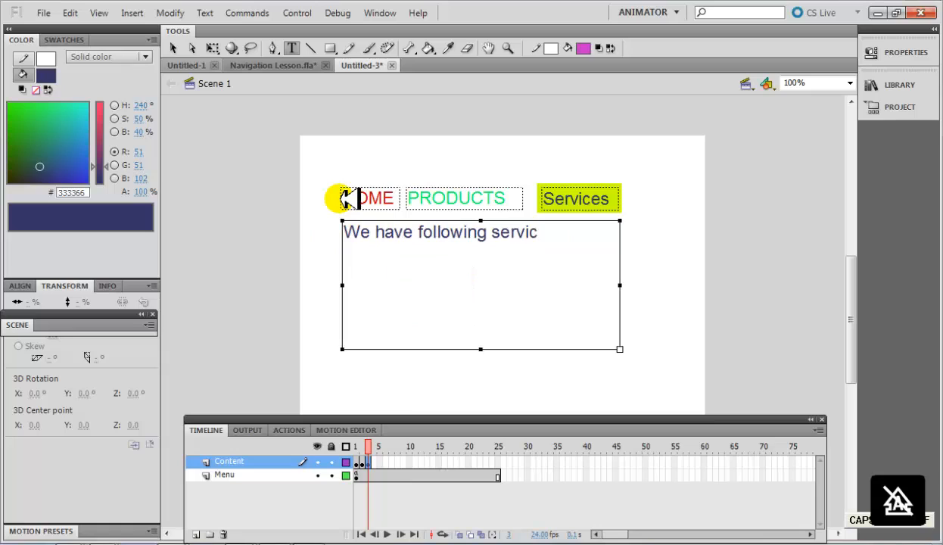
key(Return)
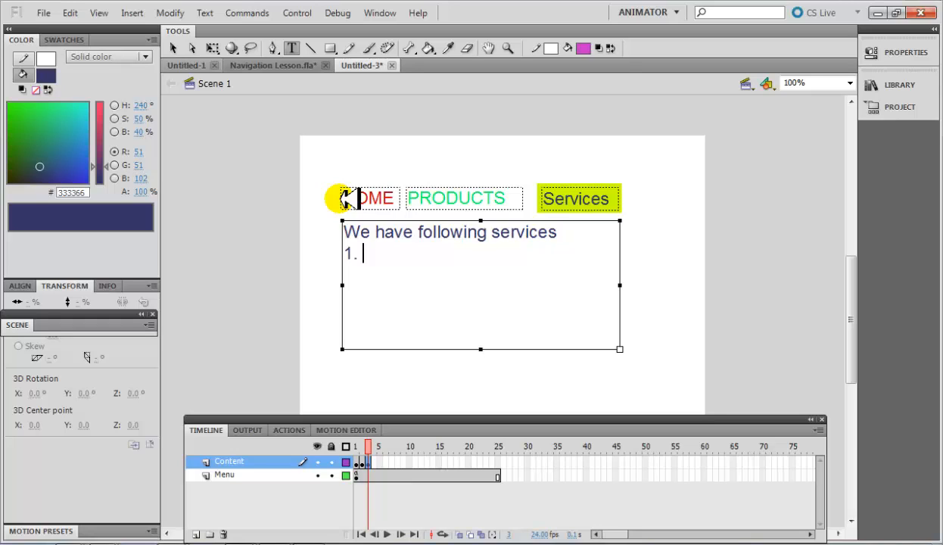
key(Caps_Lock)
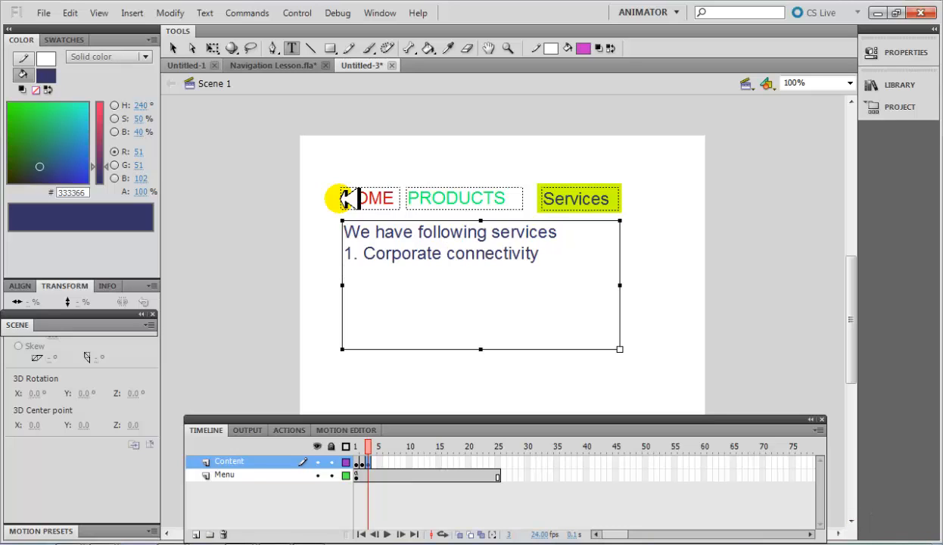
text(Business continuity)
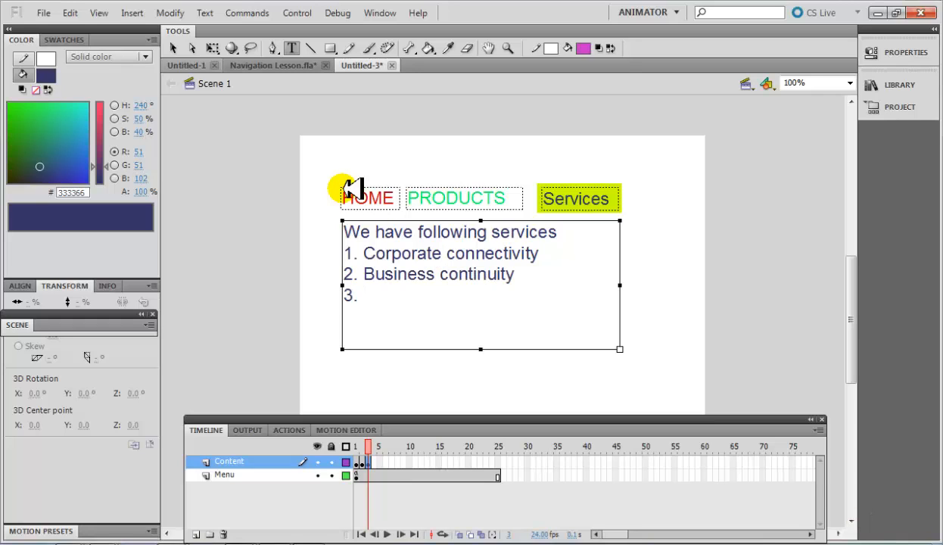
text(Call Center Operations)
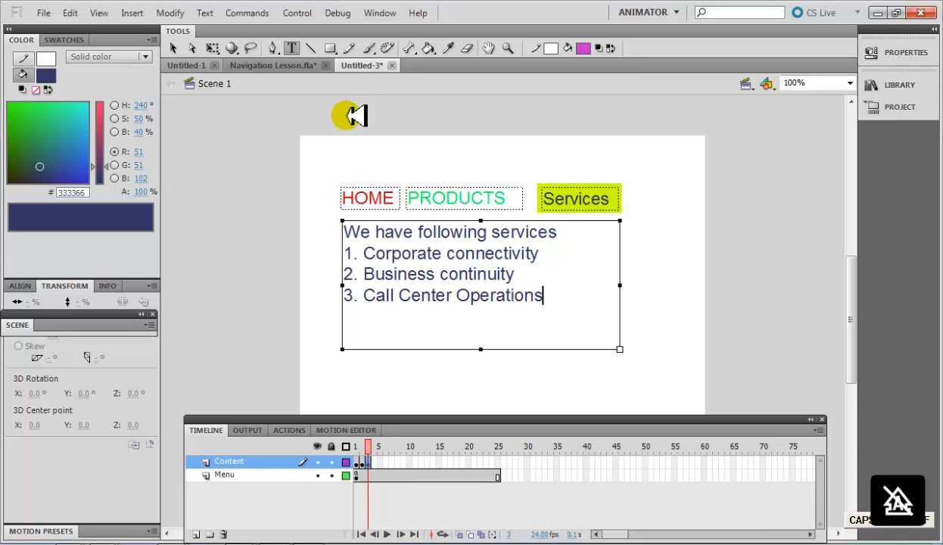
click(701, 251)
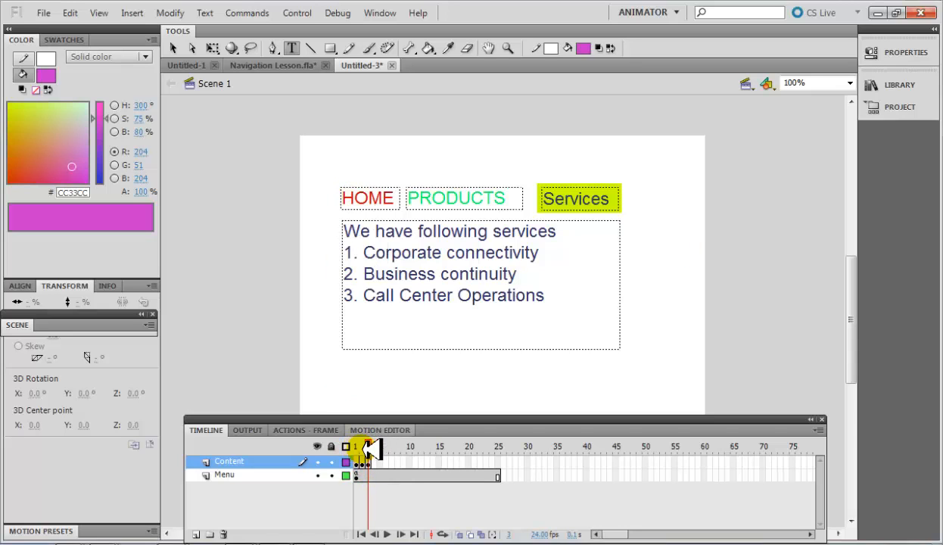
Return the playhead to frame 1 and select only the HOME button on the Menu layer.
mouse_move(371, 448)
mouse_down()
mouse_move(358, 449)
mouse_move(376, 451)
mouse_up()
drag(376, 452, 338, 453)
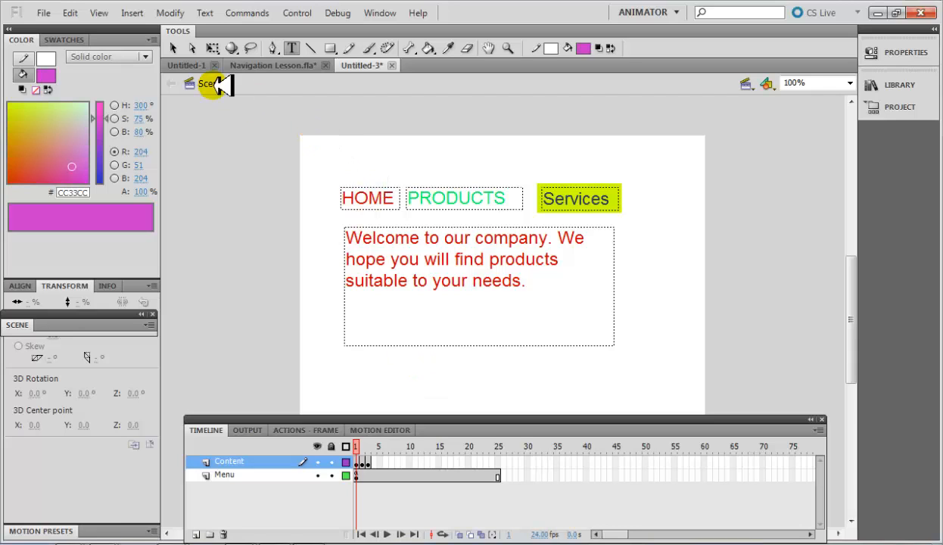
click(174, 48)
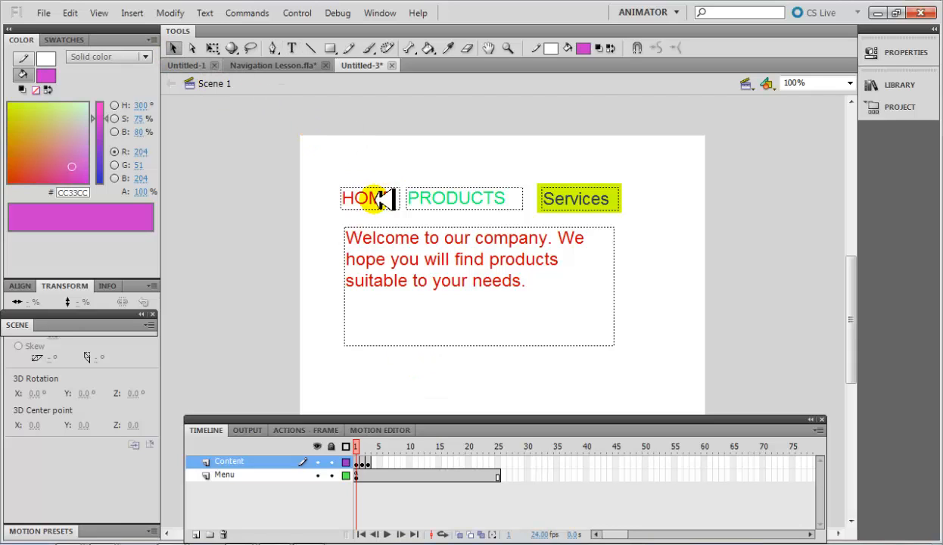
click(358, 476)
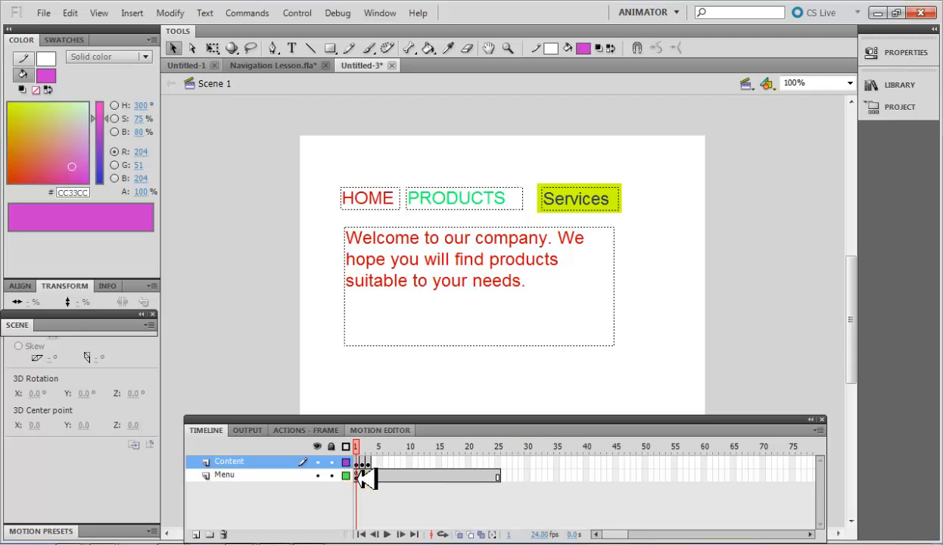
click(338, 221)
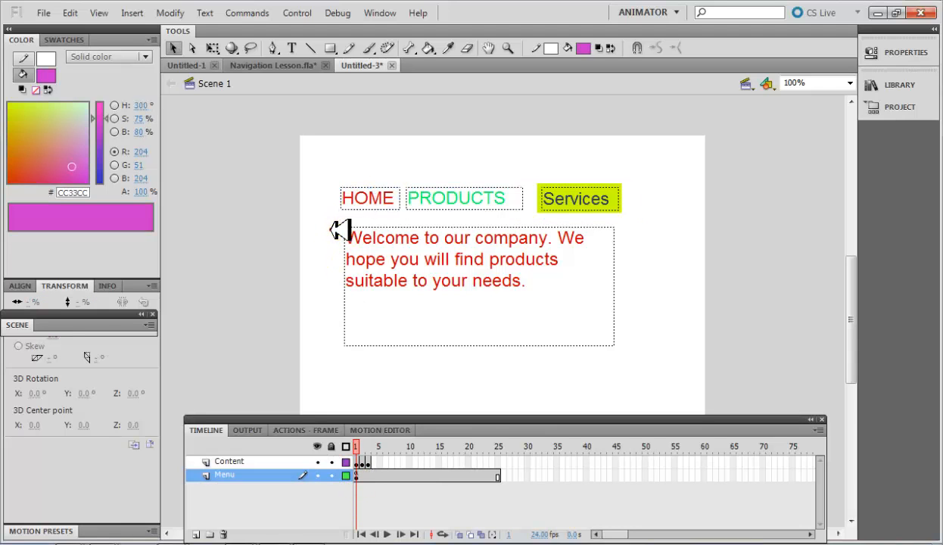
click(367, 197)
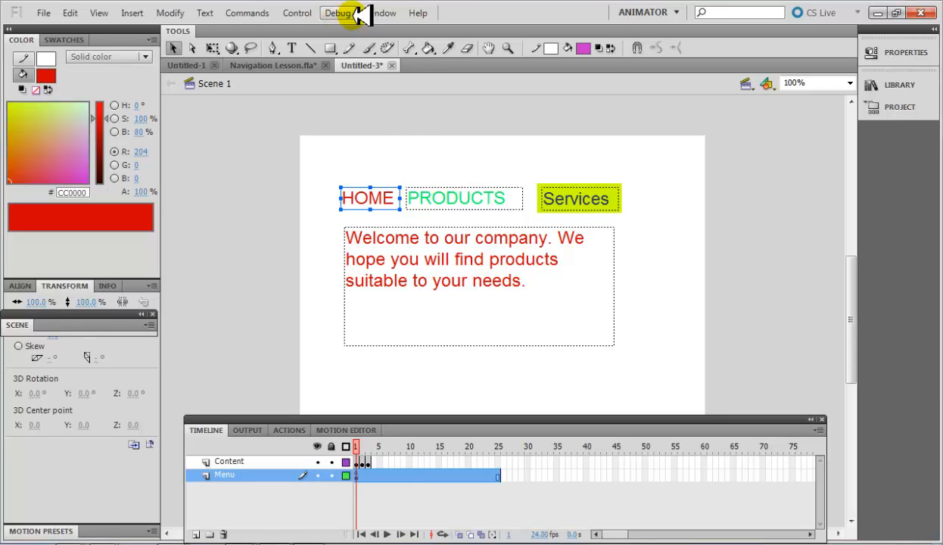
Apply the Timeline Navigation code snippet "Click to Go to Frame and Stop" to the HOME button, with instance name homeBtn.
click(387, 12)
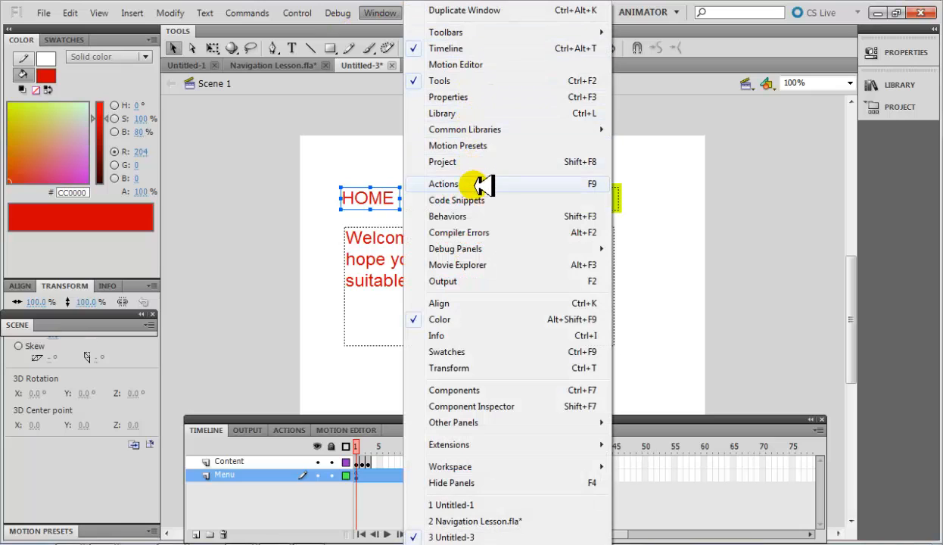
click(485, 202)
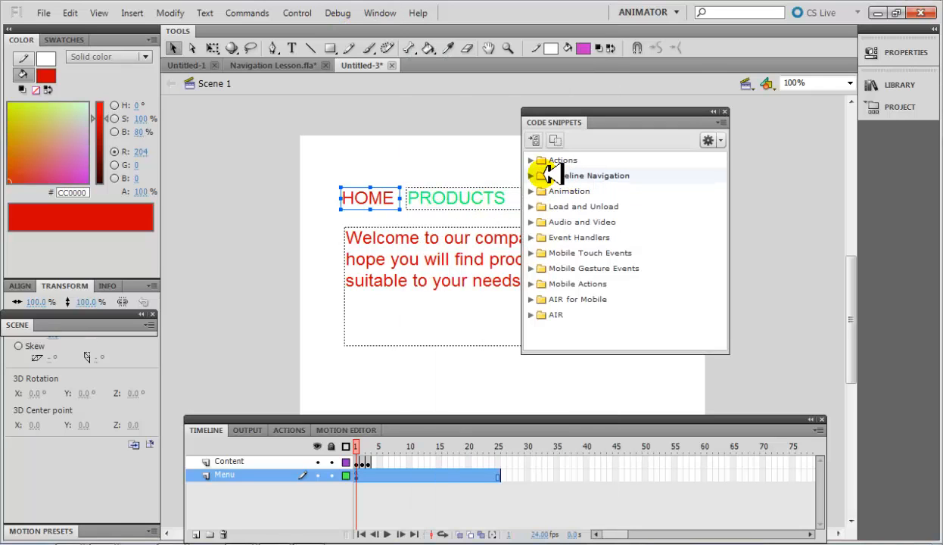
click(537, 175)
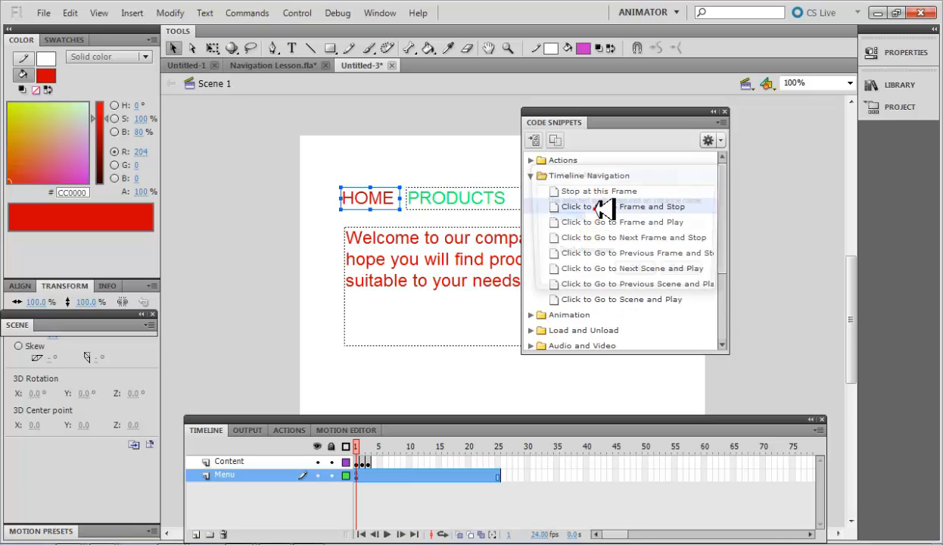
double_click(604, 207)
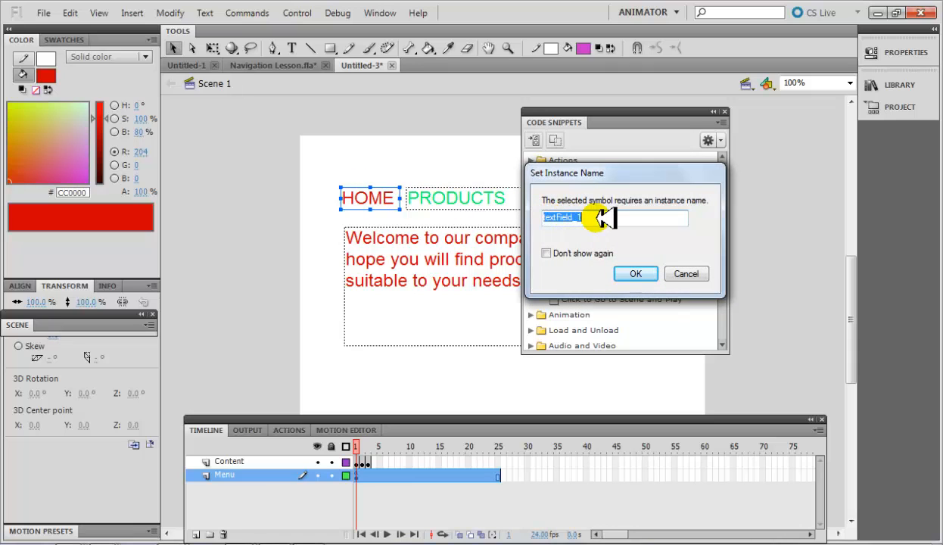
text(home)
key(Caps_Lock)
text(Btn)
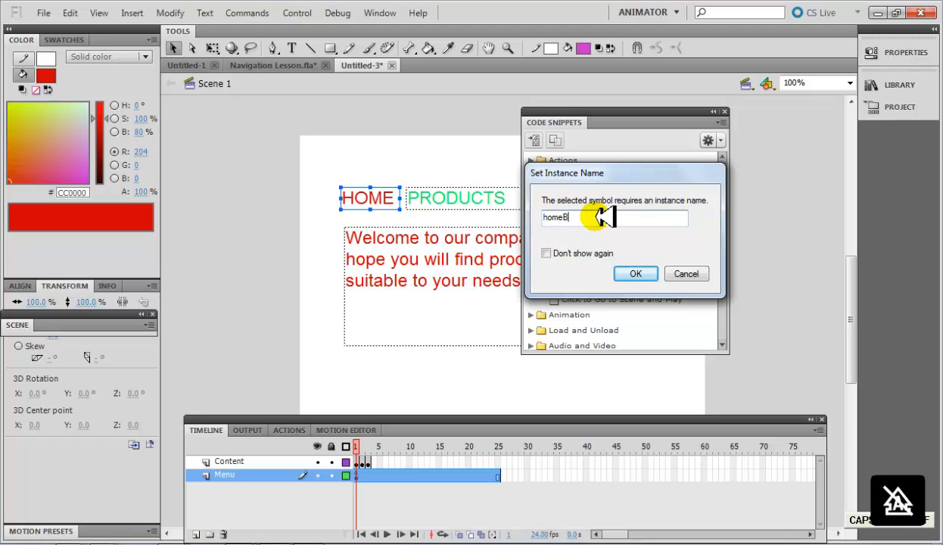
click(656, 274)
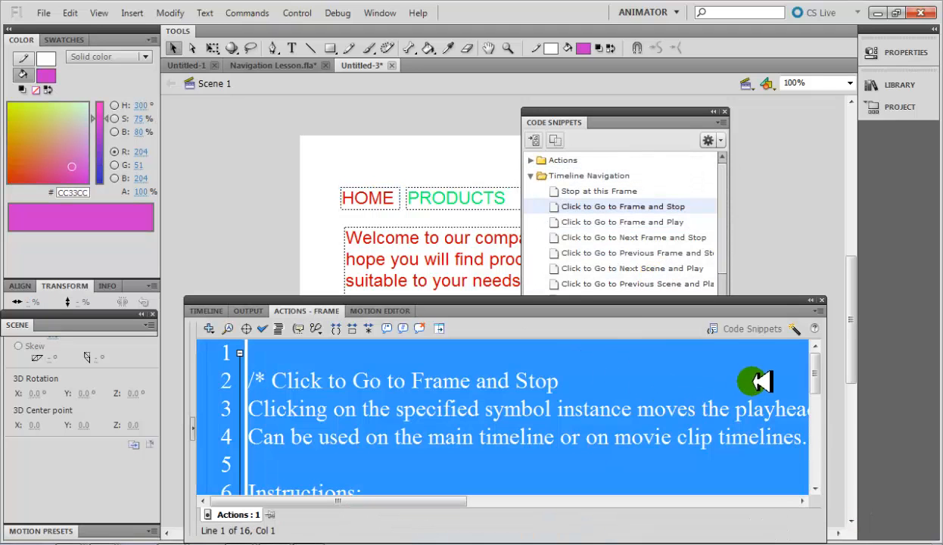
Change the HOME click handler's code to gotoAndStop(1) and close the Actions code view.
click(769, 378)
drag(816, 373, 825, 438)
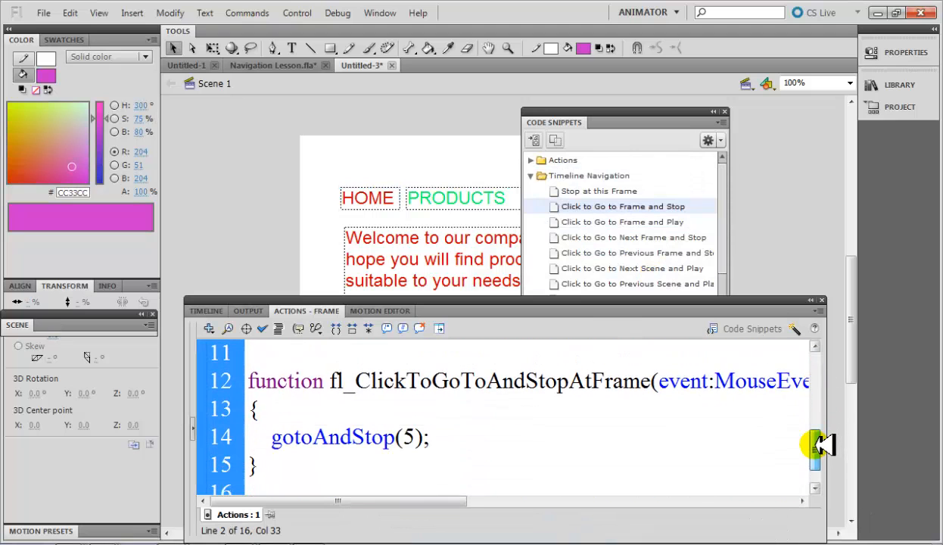
click(396, 429)
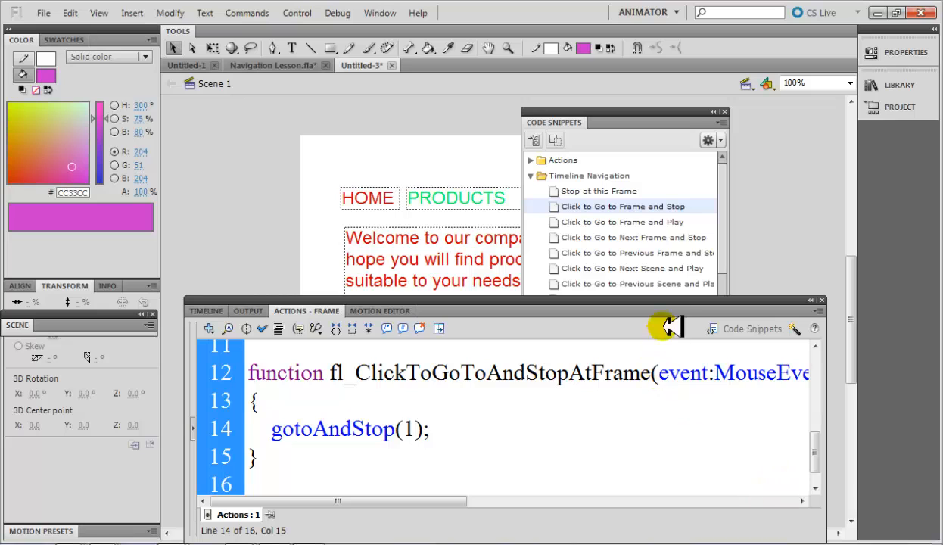
click(813, 300)
Show the timeline again, review frames 1 and 2 of the Content layer, and return to the Menu layer's first frame.
click(379, 12)
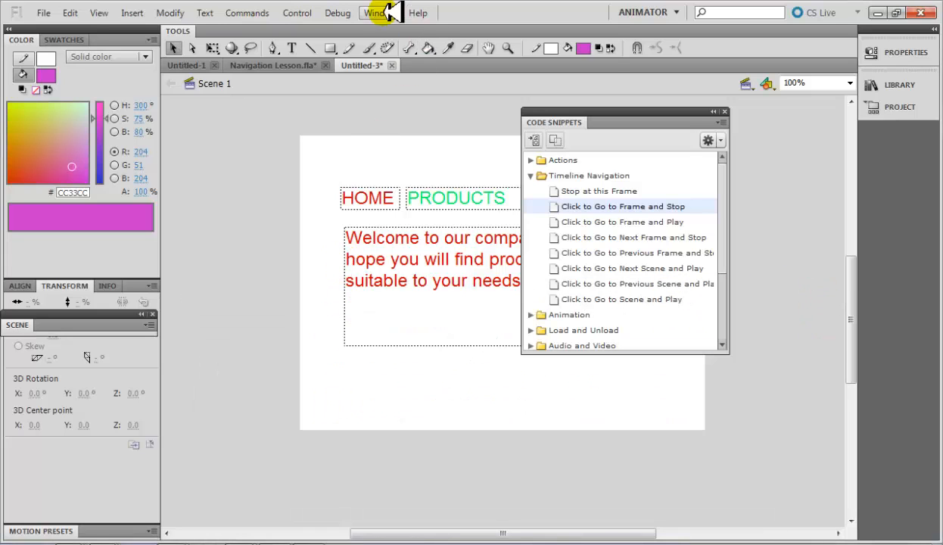
click(451, 47)
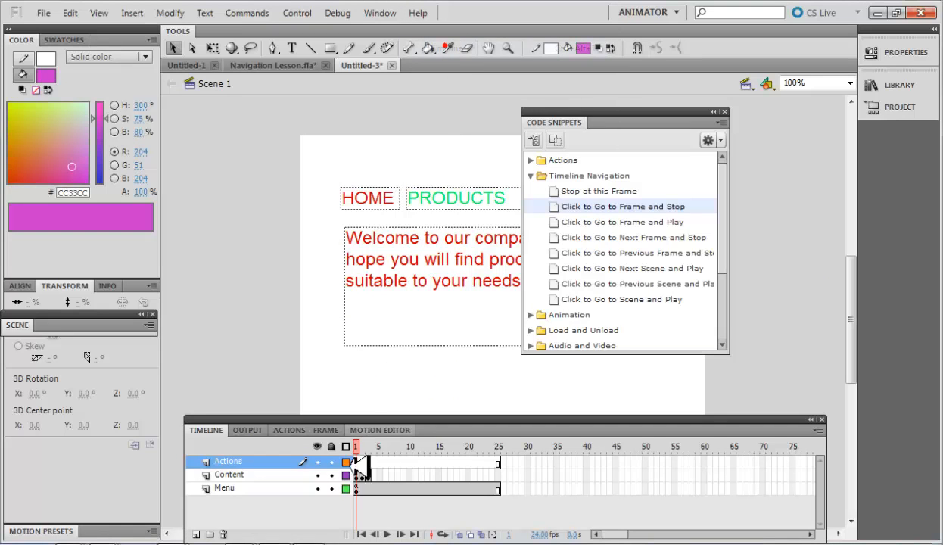
click(360, 474)
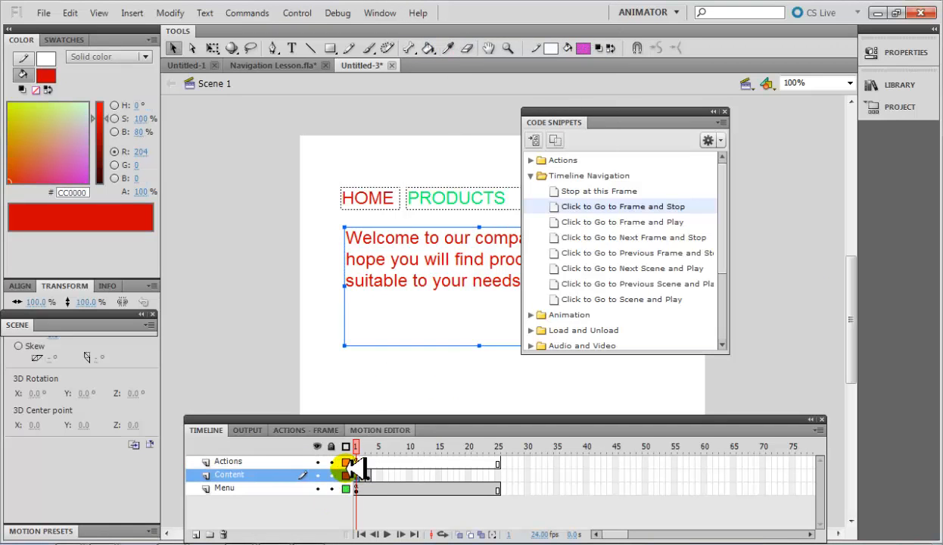
click(362, 475)
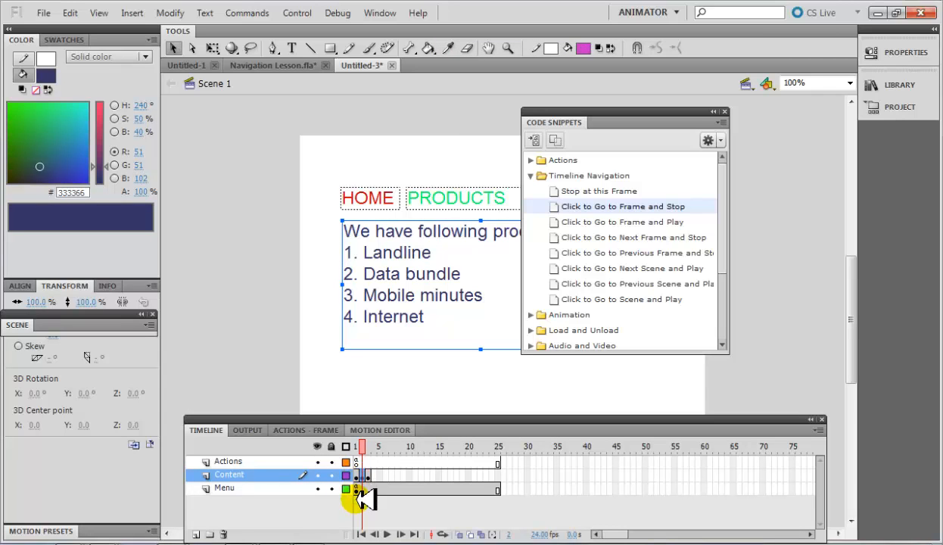
click(360, 488)
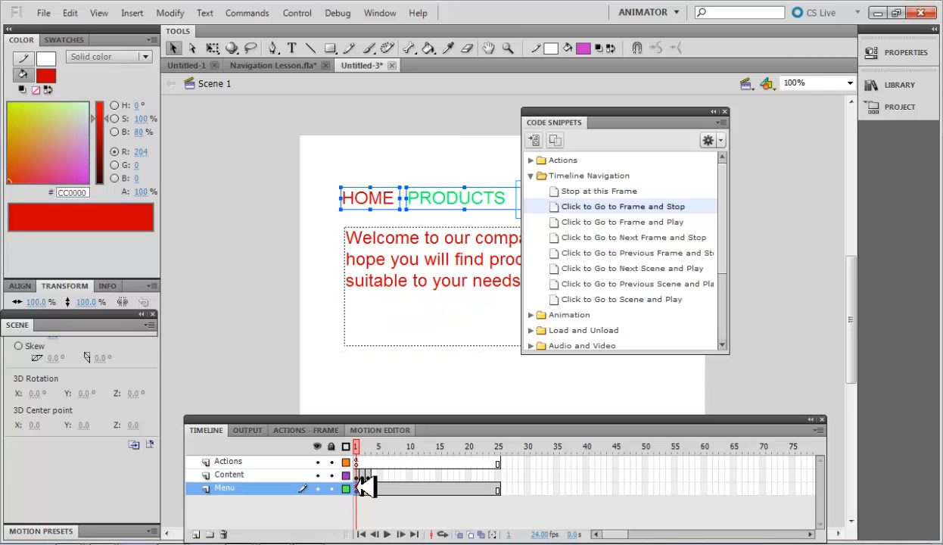
Apply the "Click to Go to Frame and Stop" snippet to the PRODUCTS button, with instance name productsBtn.
click(428, 189)
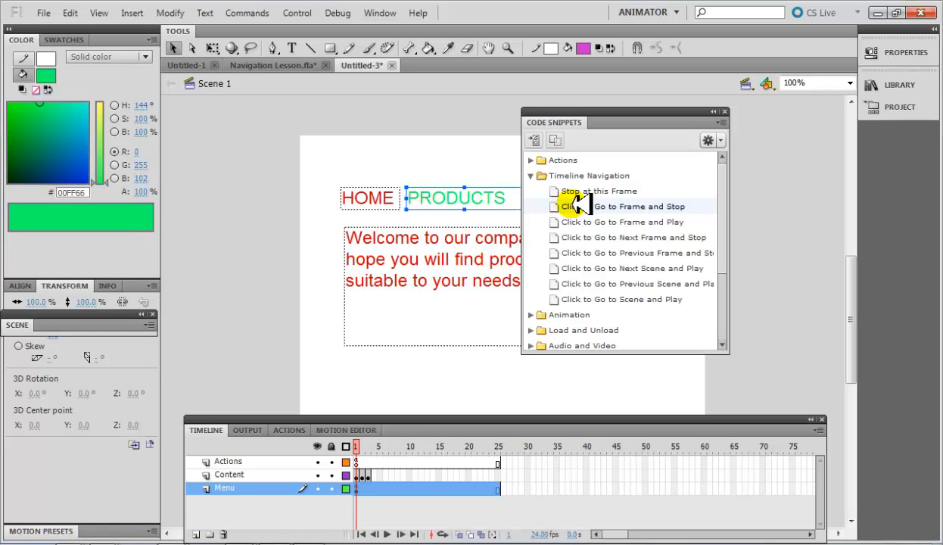
double_click(583, 206)
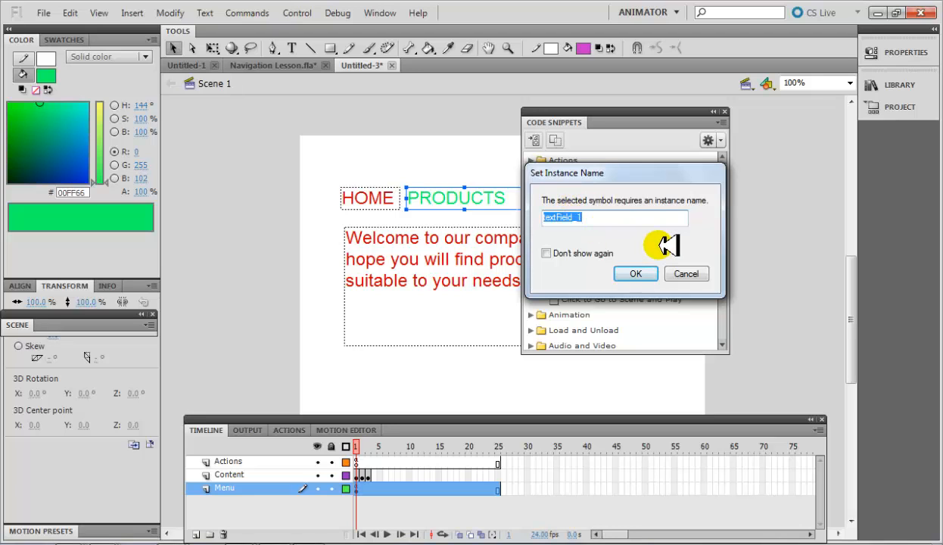
text(productsBtn)
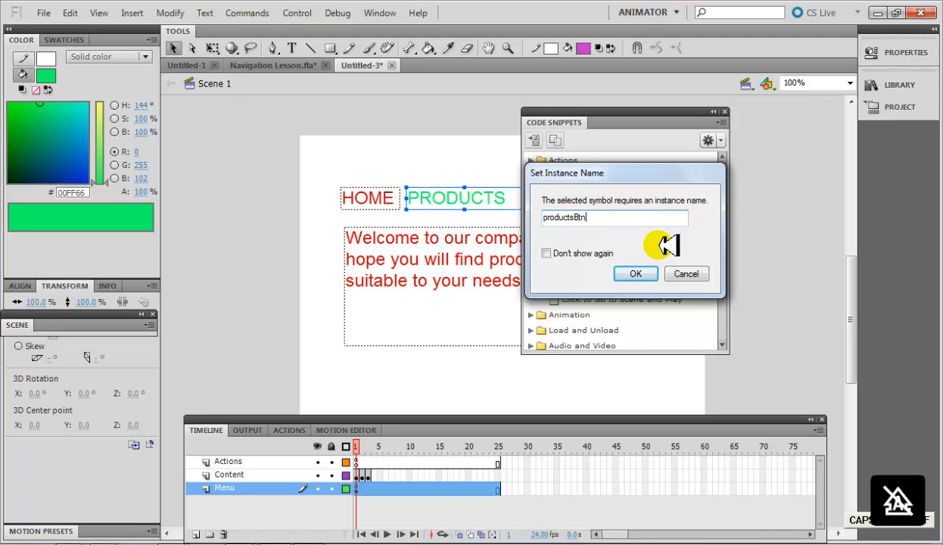
click(633, 271)
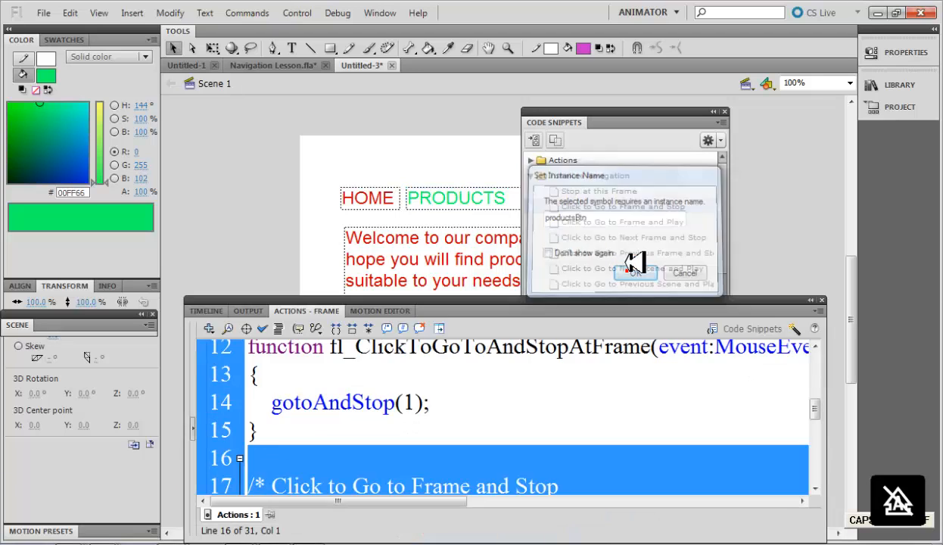
Change the PRODUCTS click handler's code to gotoAndStop(2) and close the Actions code view.
click(524, 486)
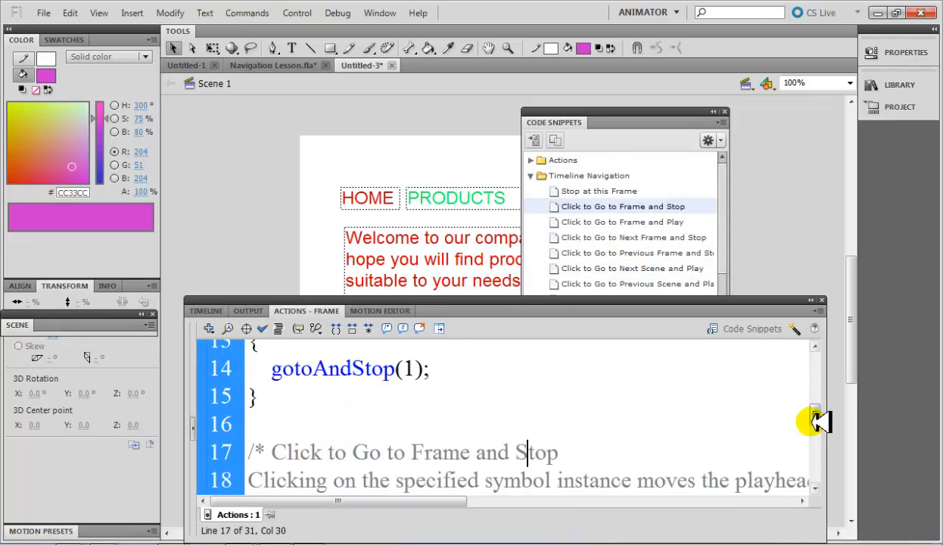
drag(818, 410, 822, 463)
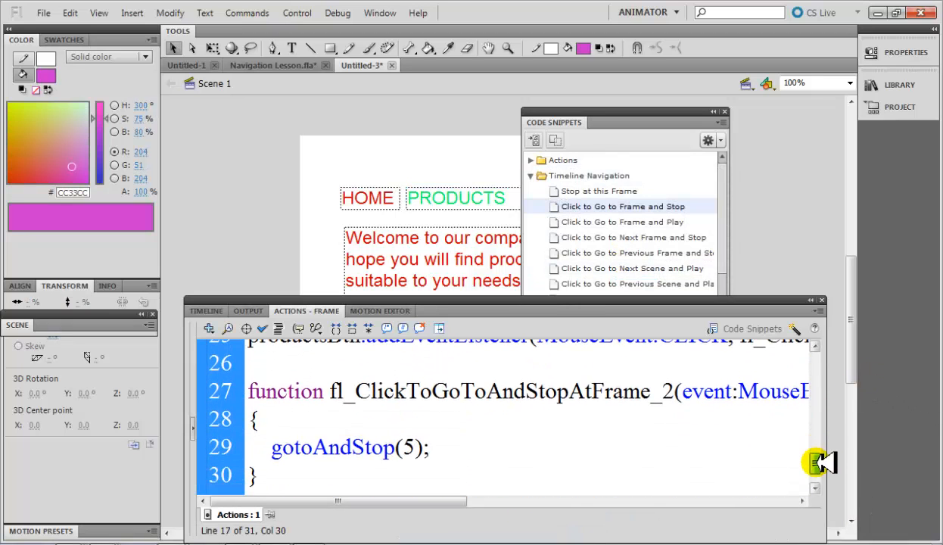
click(433, 452)
click(417, 450)
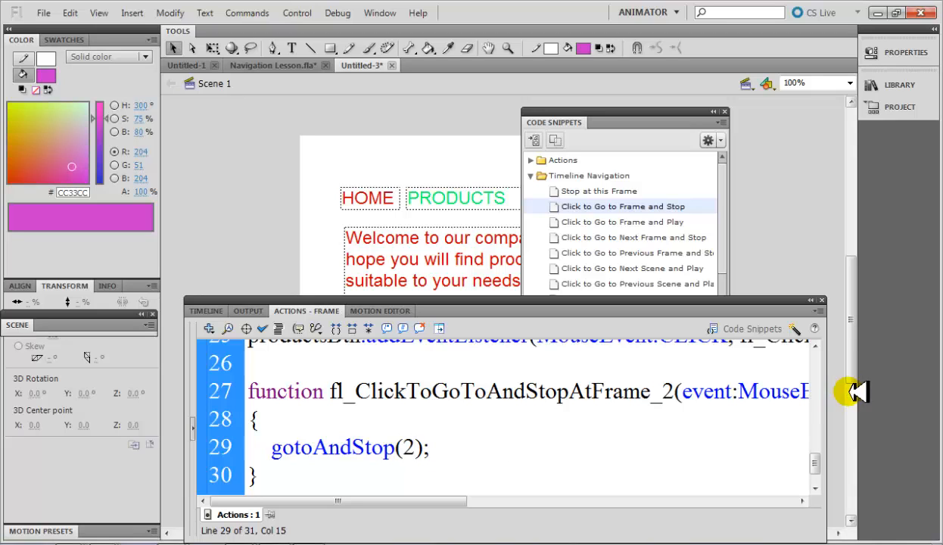
click(818, 300)
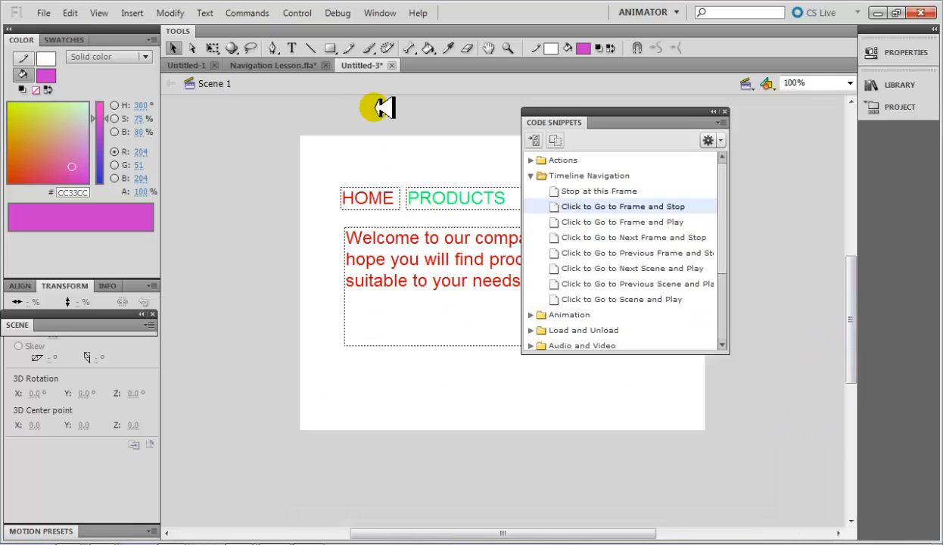
Bring back the timeline, show the Content layer's second frame, and move the Code Snippets window clear of the Services button.
click(379, 13)
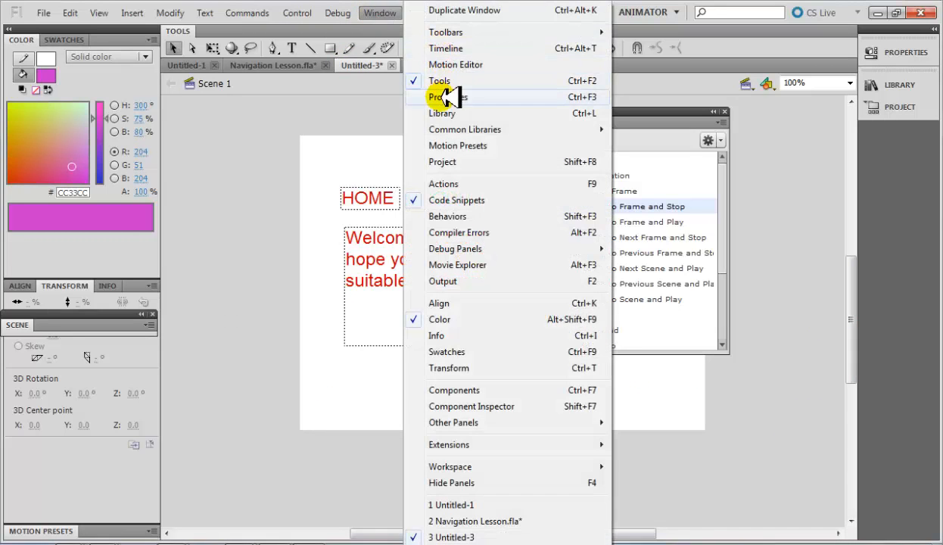
click(441, 184)
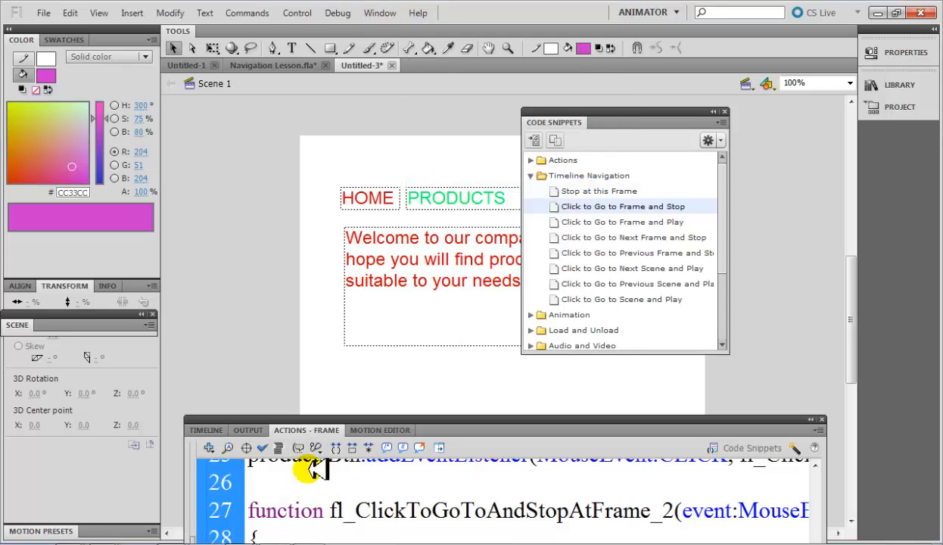
click(383, 13)
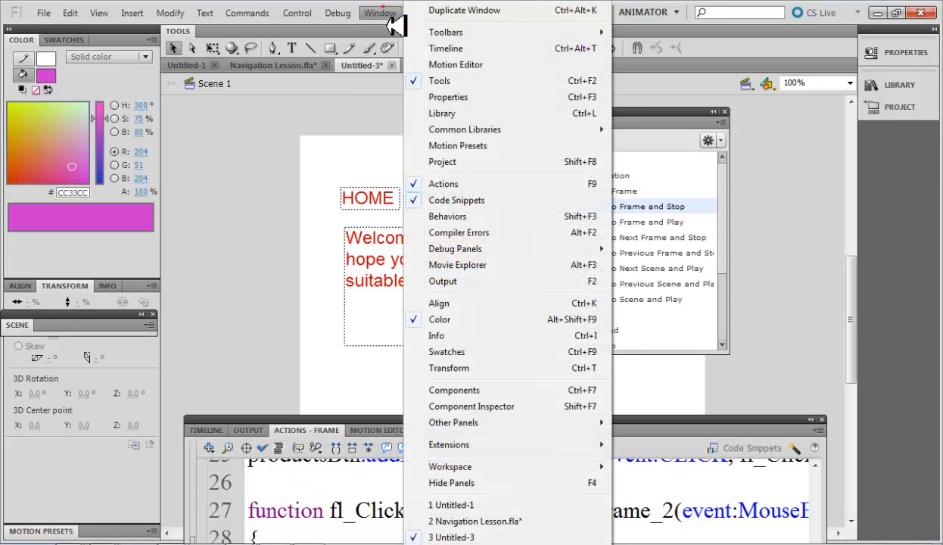
click(445, 48)
click(369, 477)
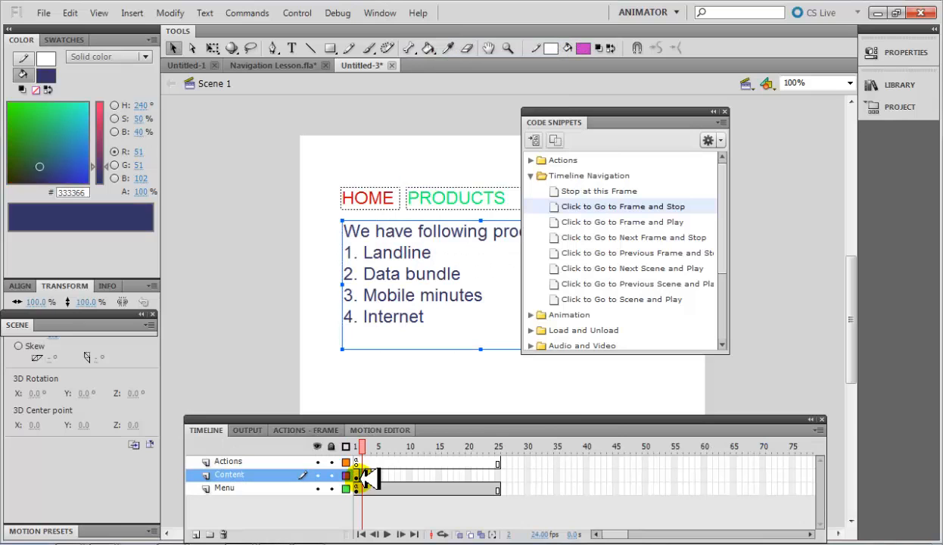
drag(650, 113, 736, 135)
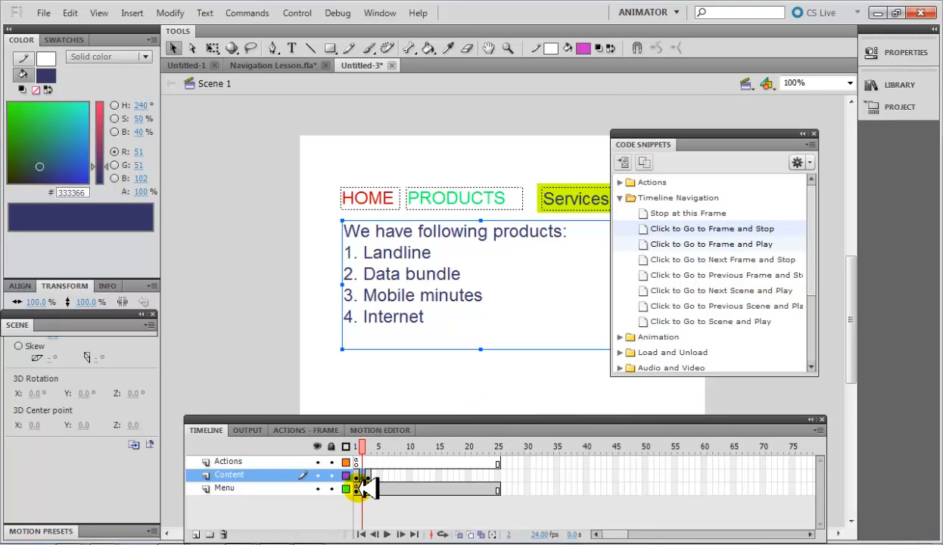
Apply the "Click to Go to Frame and Stop" snippet to the Services button on the Menu layer's first frame, with instance name servicesBtn.
click(357, 488)
click(576, 196)
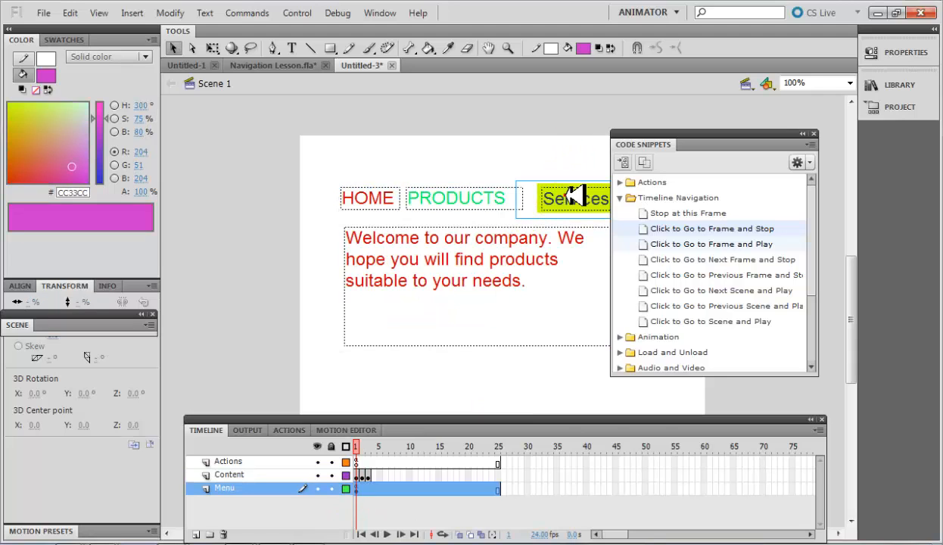
double_click(692, 228)
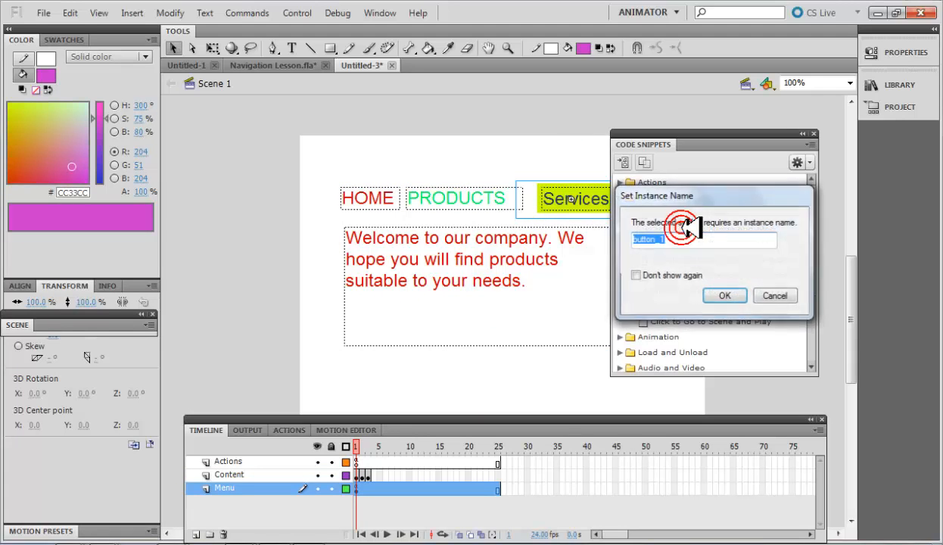
text(servi)
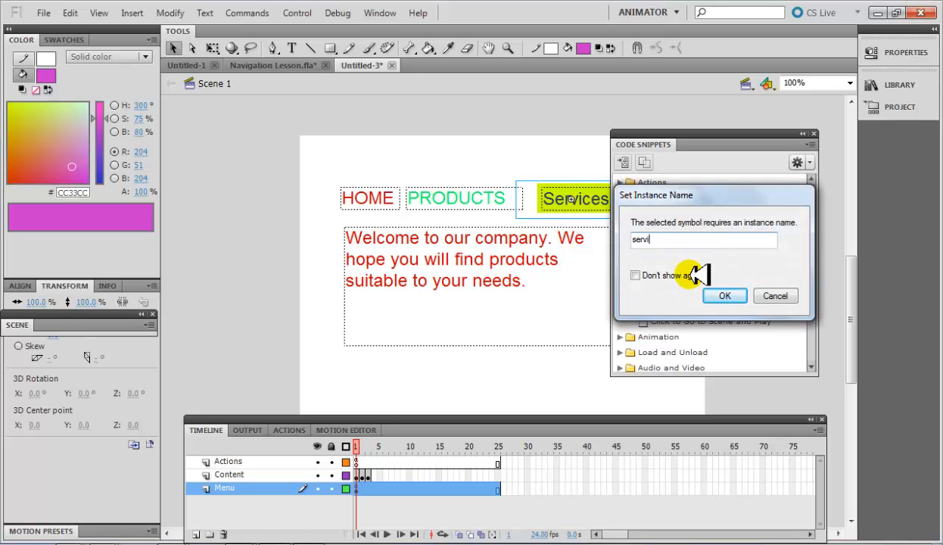
text(ces)
key(Caps_Lock)
text(Btn)
key(Return)
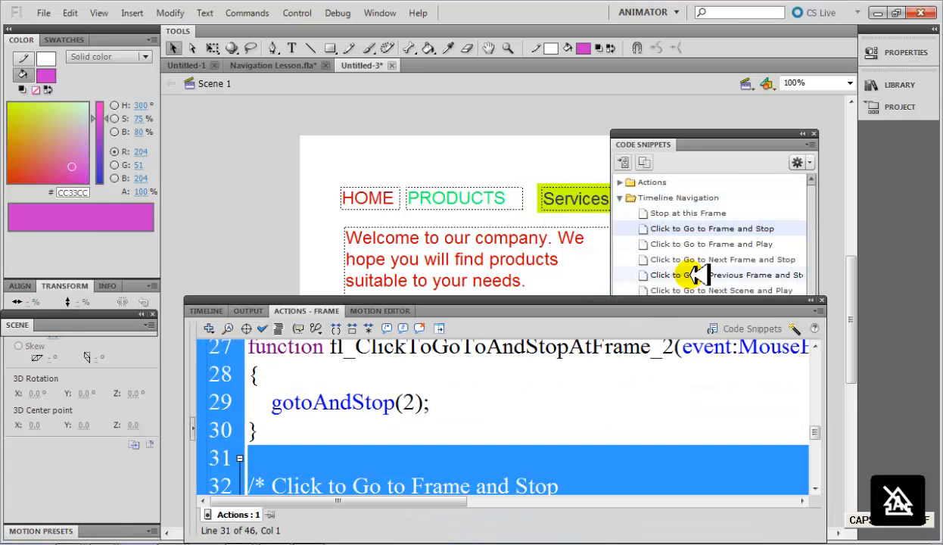
Change the Services click handler's code to gotoAndStop(3).
drag(816, 431, 806, 475)
click(414, 411)
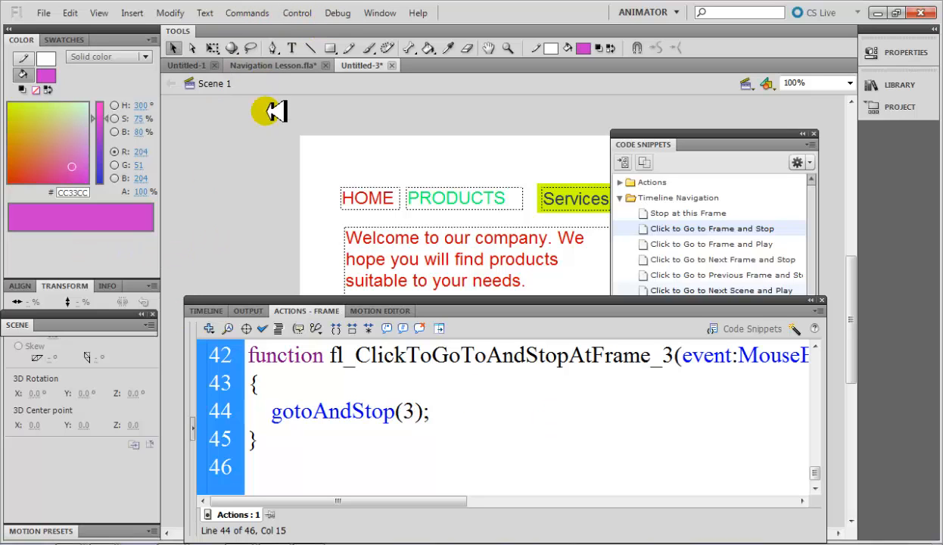
click(260, 156)
Save the document as Navigation in the Class Exercises folder of COM 1123 - Intro to Media Technology.
key(ctrl+s)
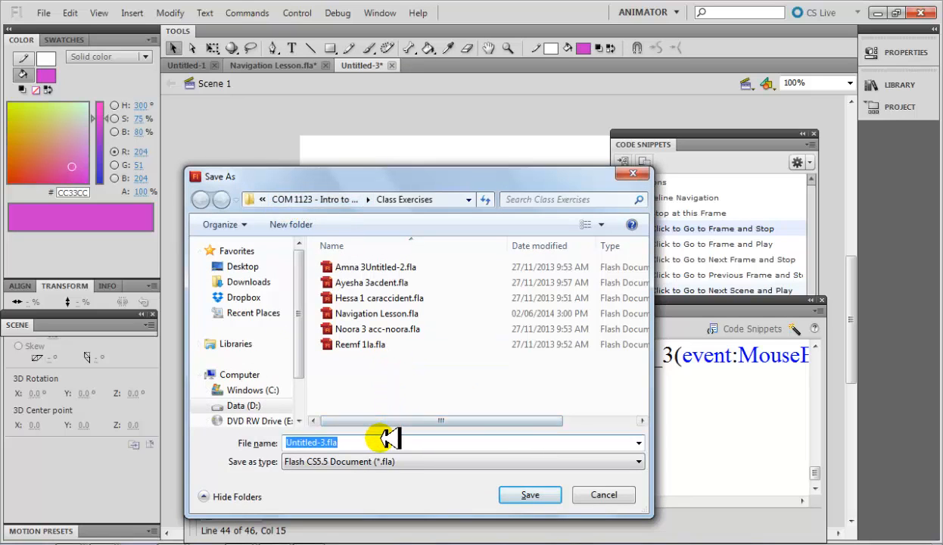
click(319, 199)
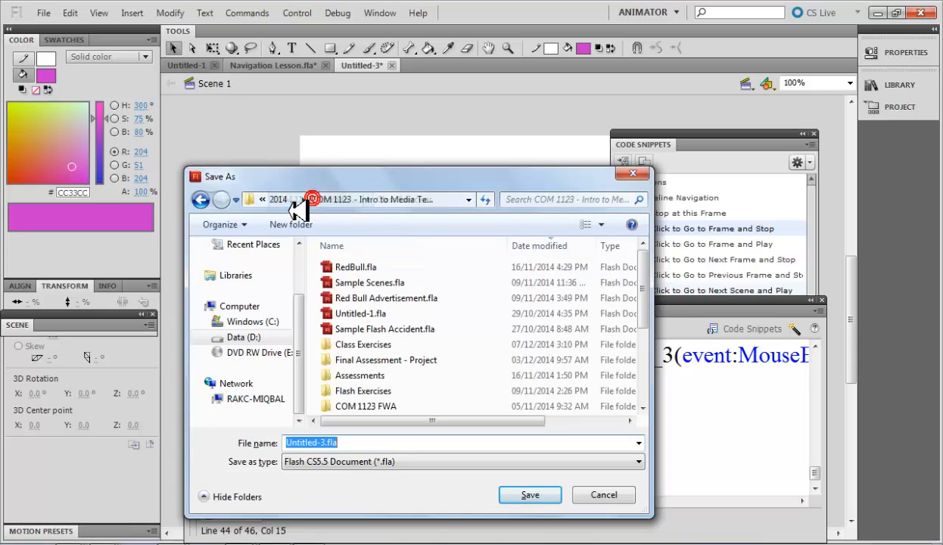
click(284, 198)
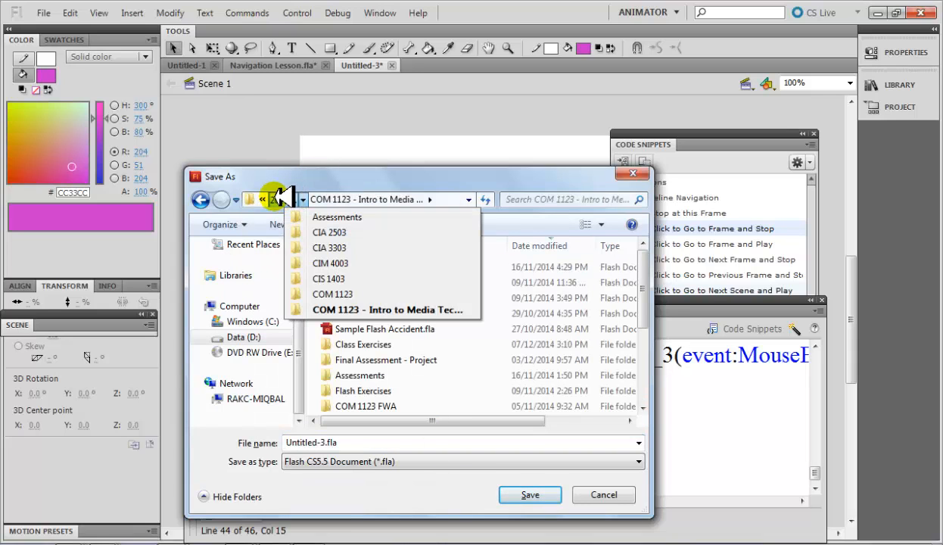
click(280, 199)
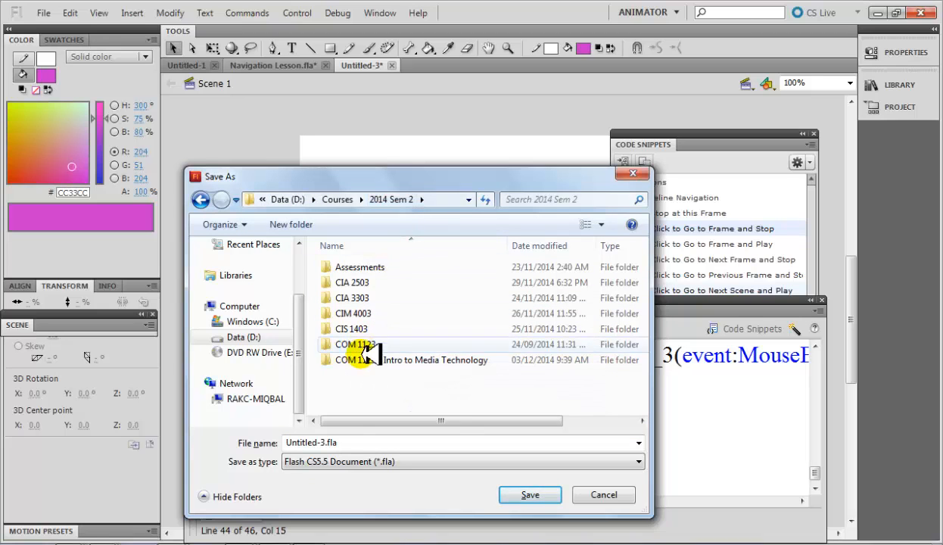
double_click(356, 359)
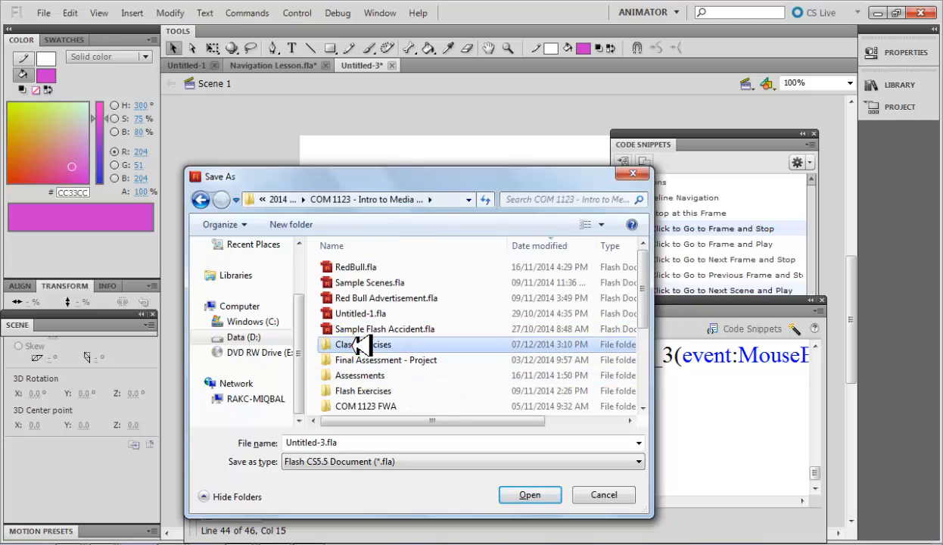
double_click(357, 344)
click(368, 443)
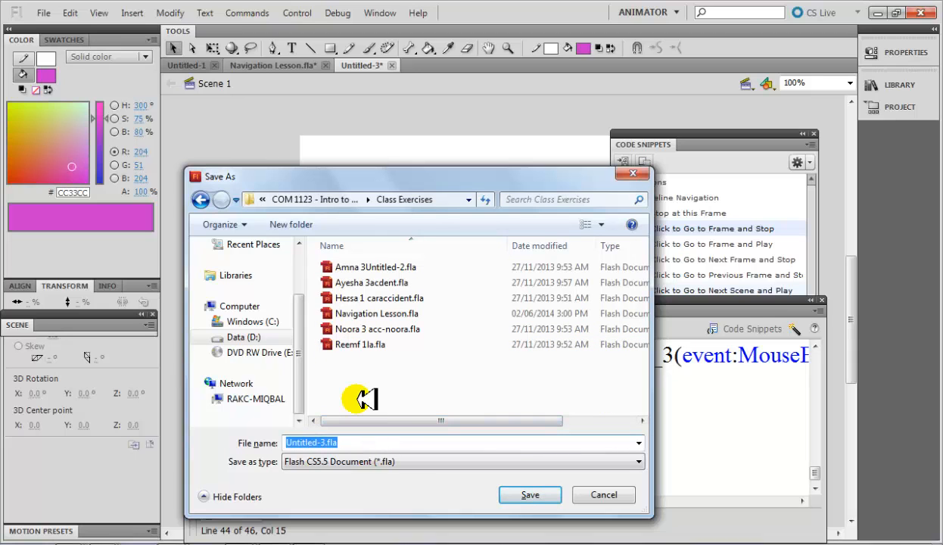
text(Navigation)
key(Return)
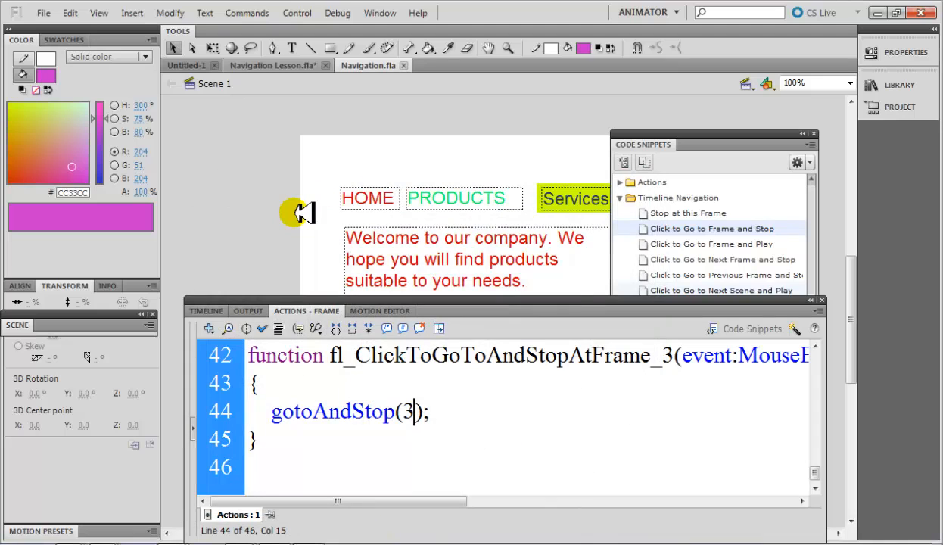
Test the movie and try the PRODUCTS, HOME and Services buttons in that order.
key(ctrl+Return)
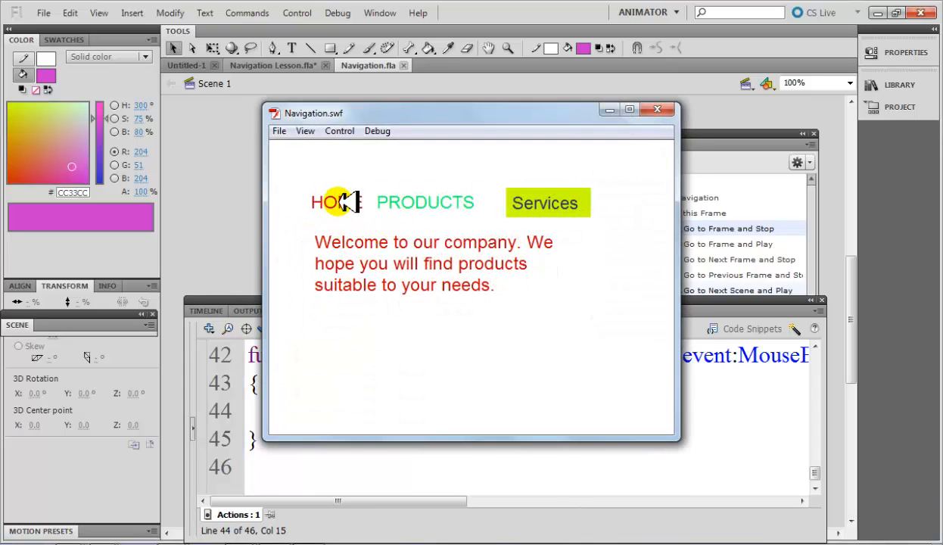
click(399, 195)
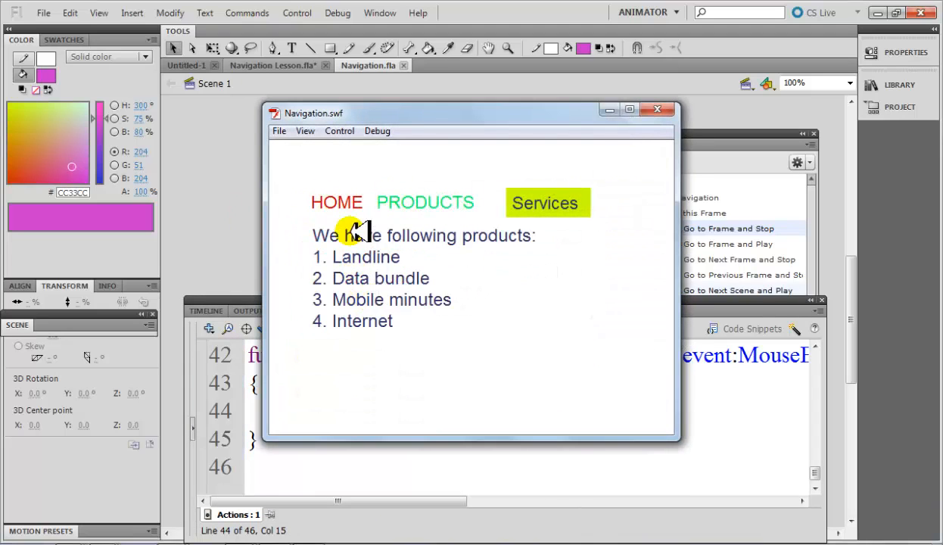
click(351, 204)
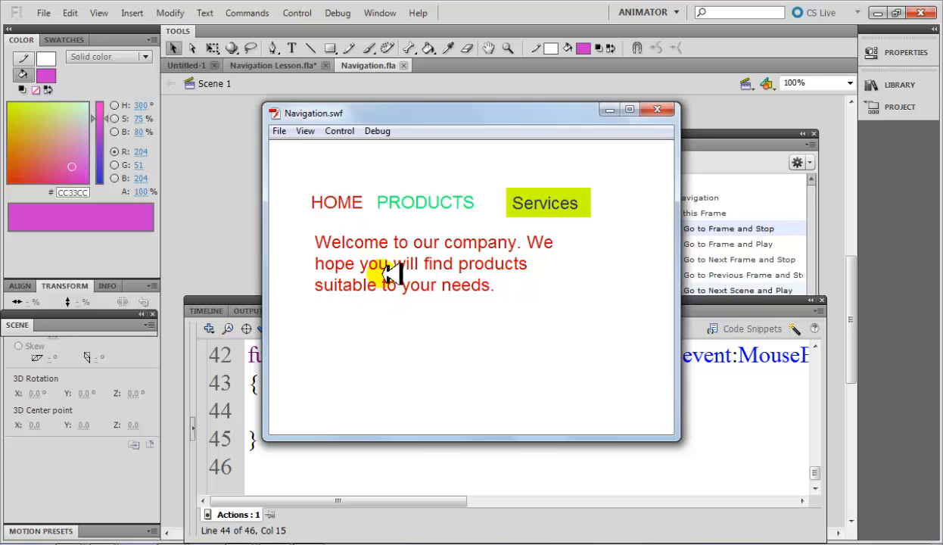
click(558, 208)
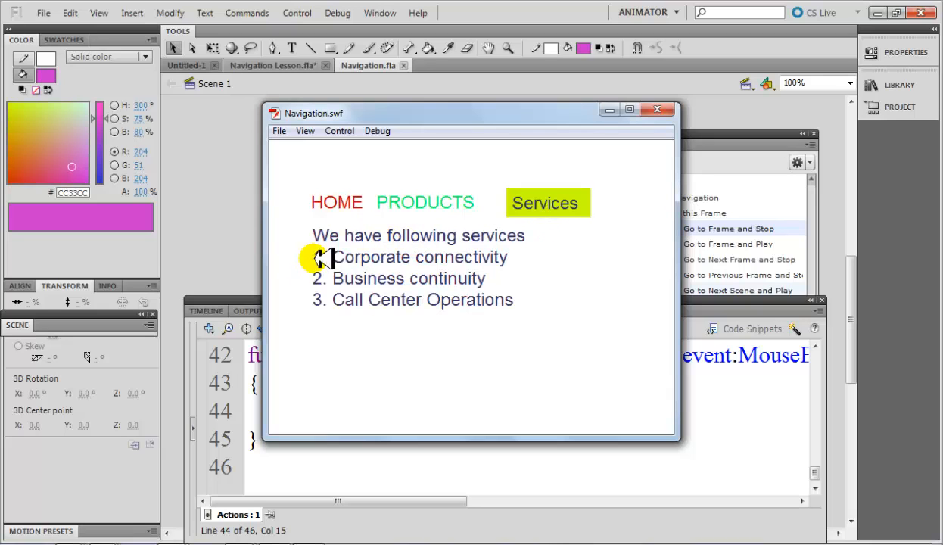